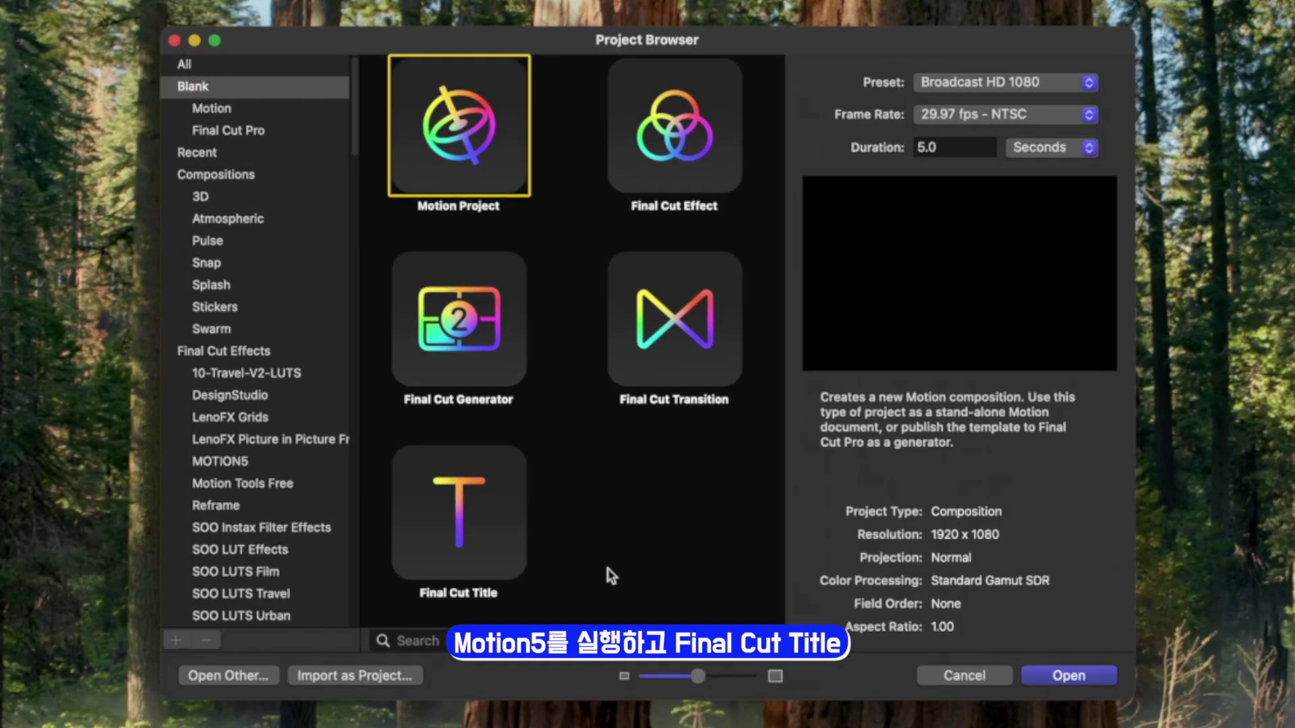
Create a 5-second Final Cut Title project at 59.94 fps and delete its default text and Title Background layers.
left_click(480, 483)
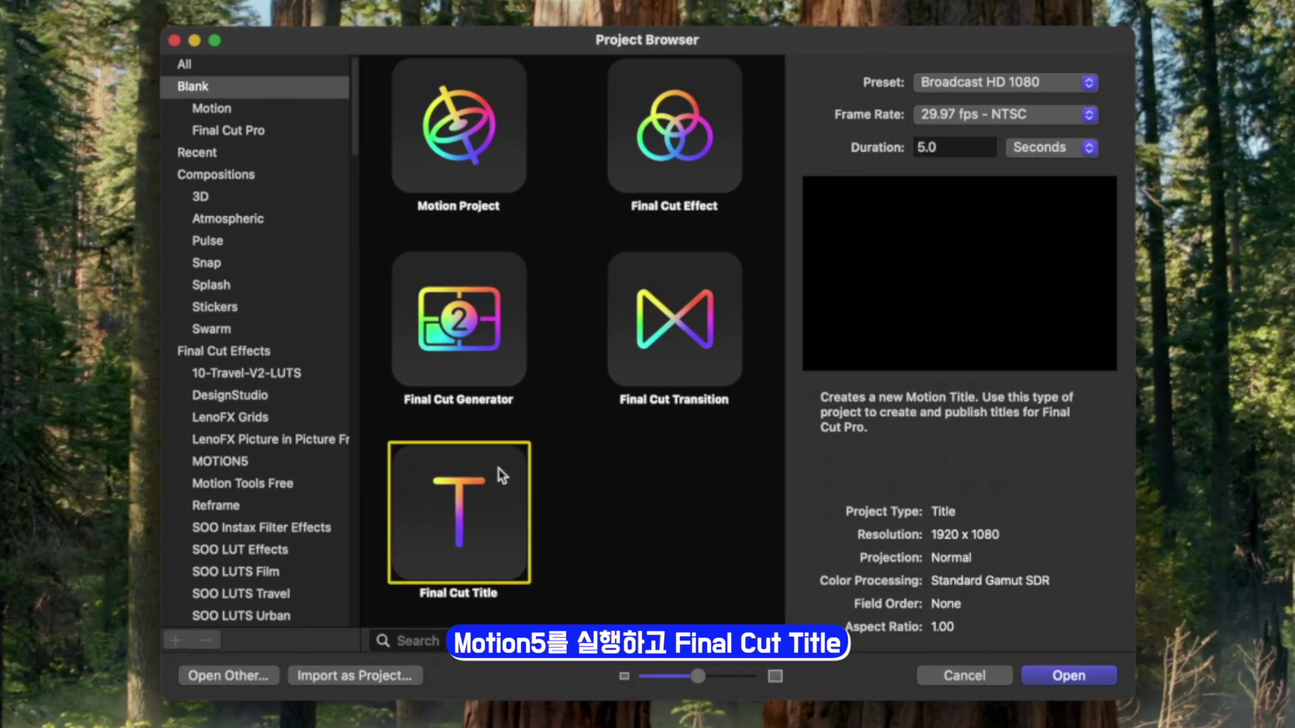
left_click(993, 116)
left_click(996, 179)
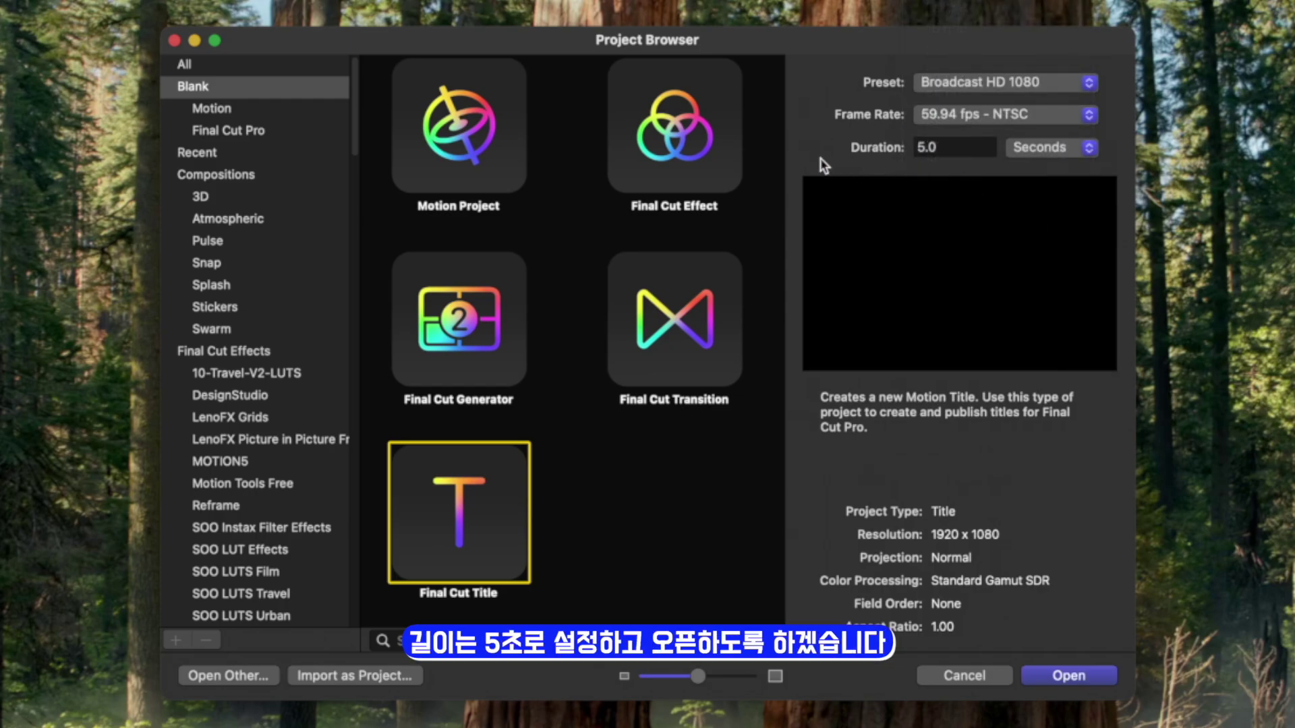
left_click(1063, 678)
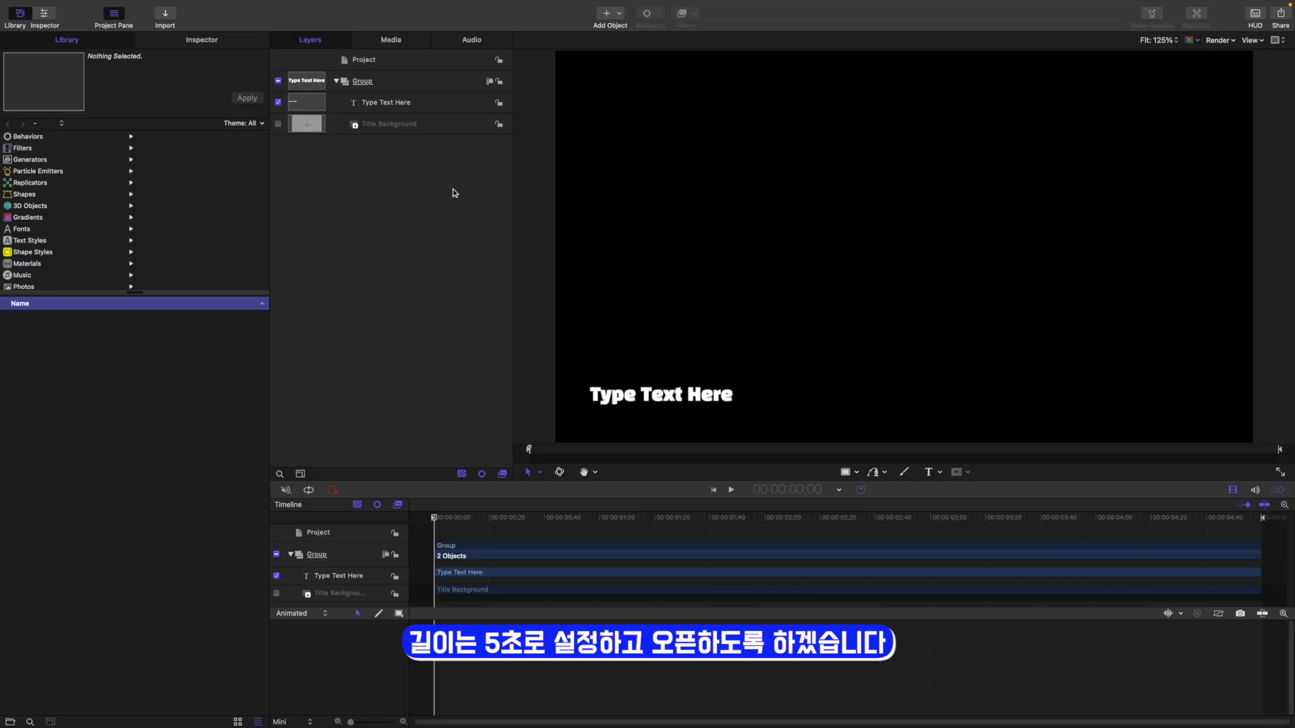
right_click(422, 108)
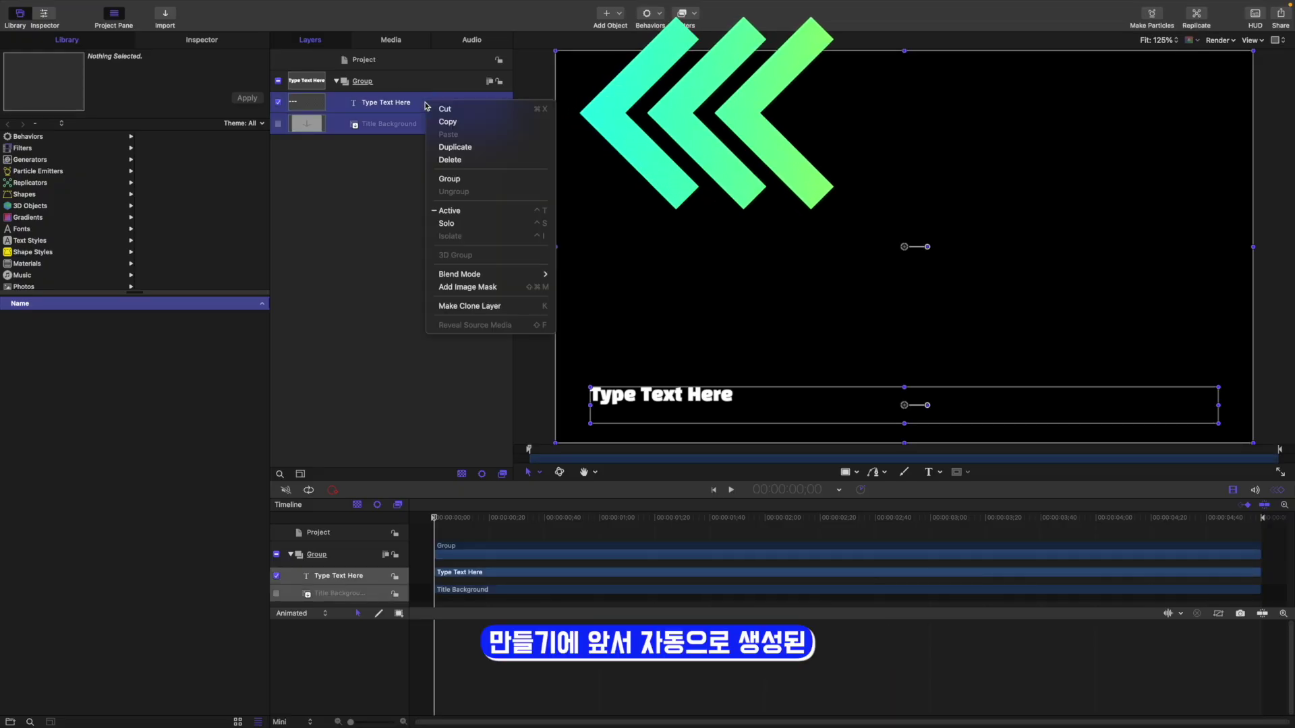
left_click(452, 159)
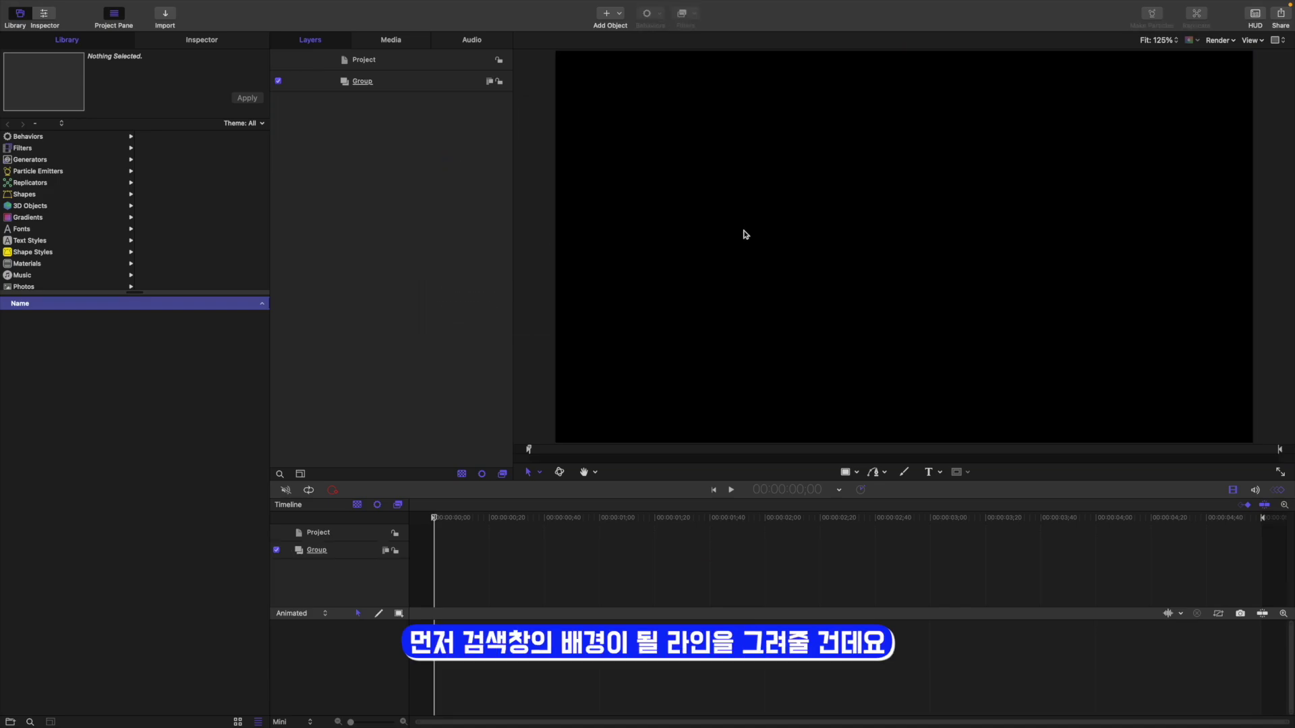
Draw a horizontal line about 1042 px long across the canvas and reset its position to the center.
left_click(858, 472)
left_click(867, 520)
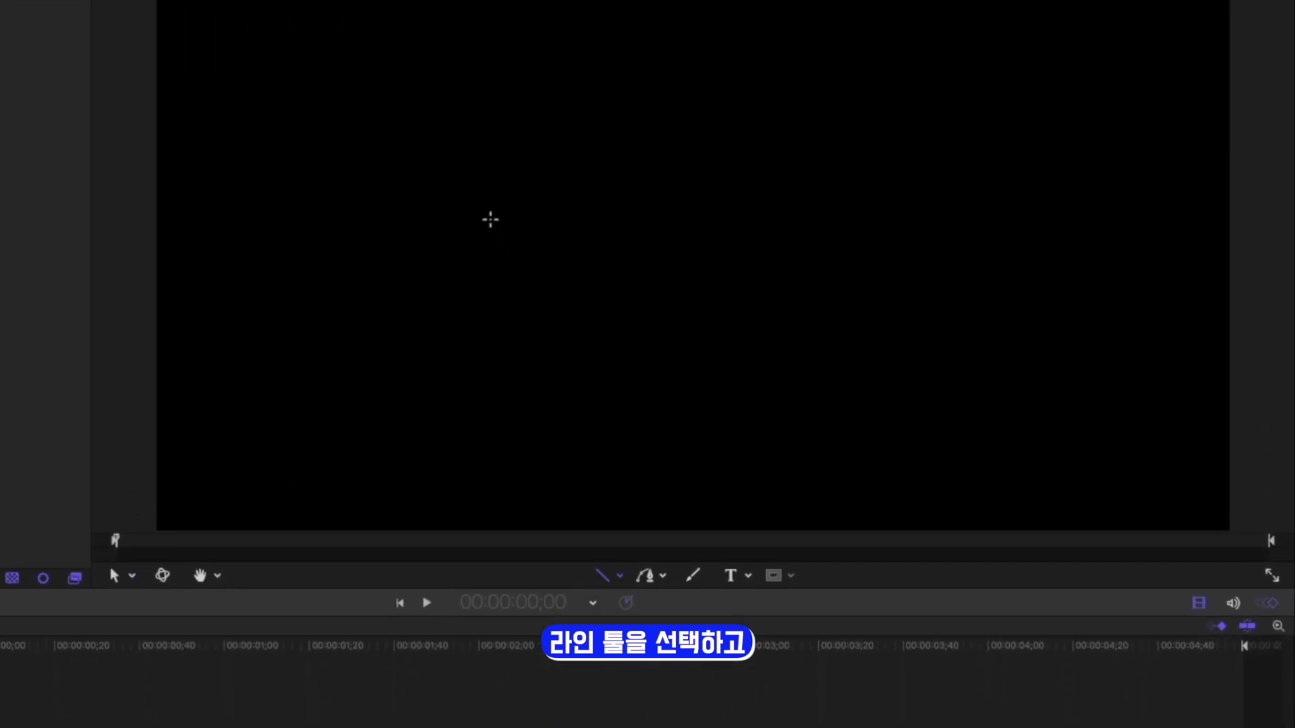
left_click_drag(420, 203, 1003, 216)
left_click(318, 16)
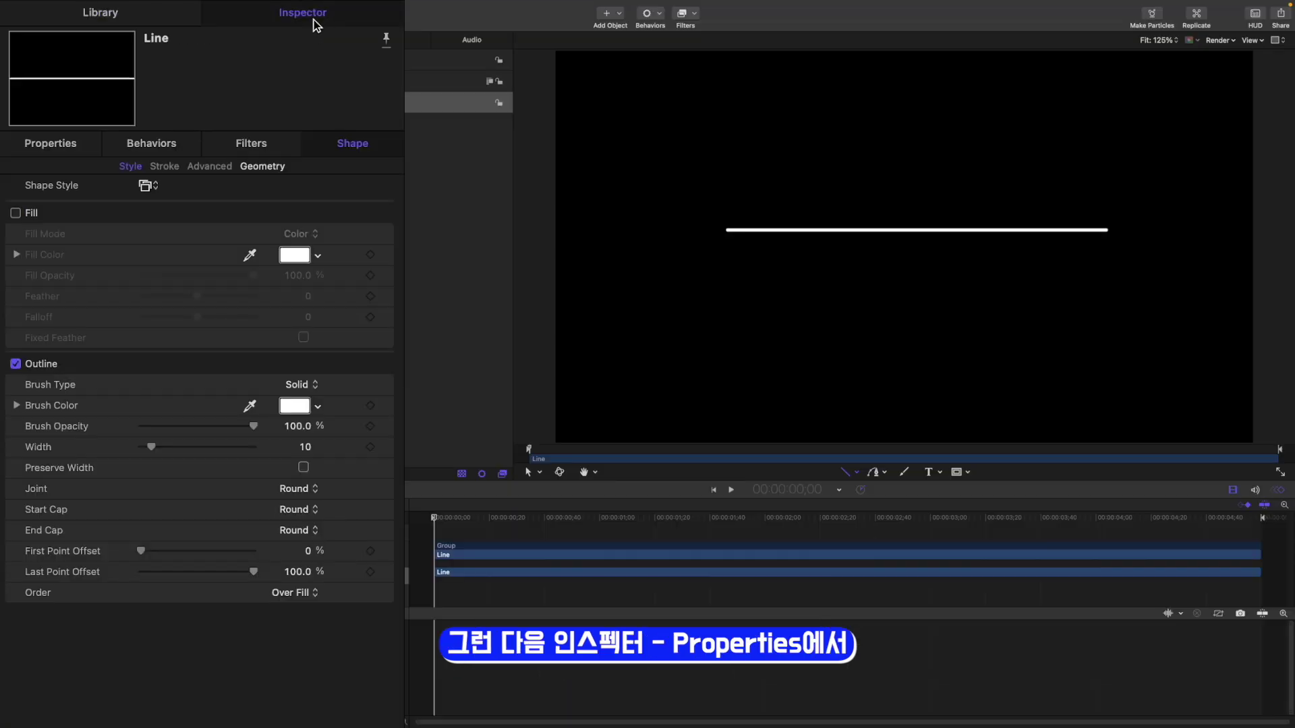
left_click(59, 140)
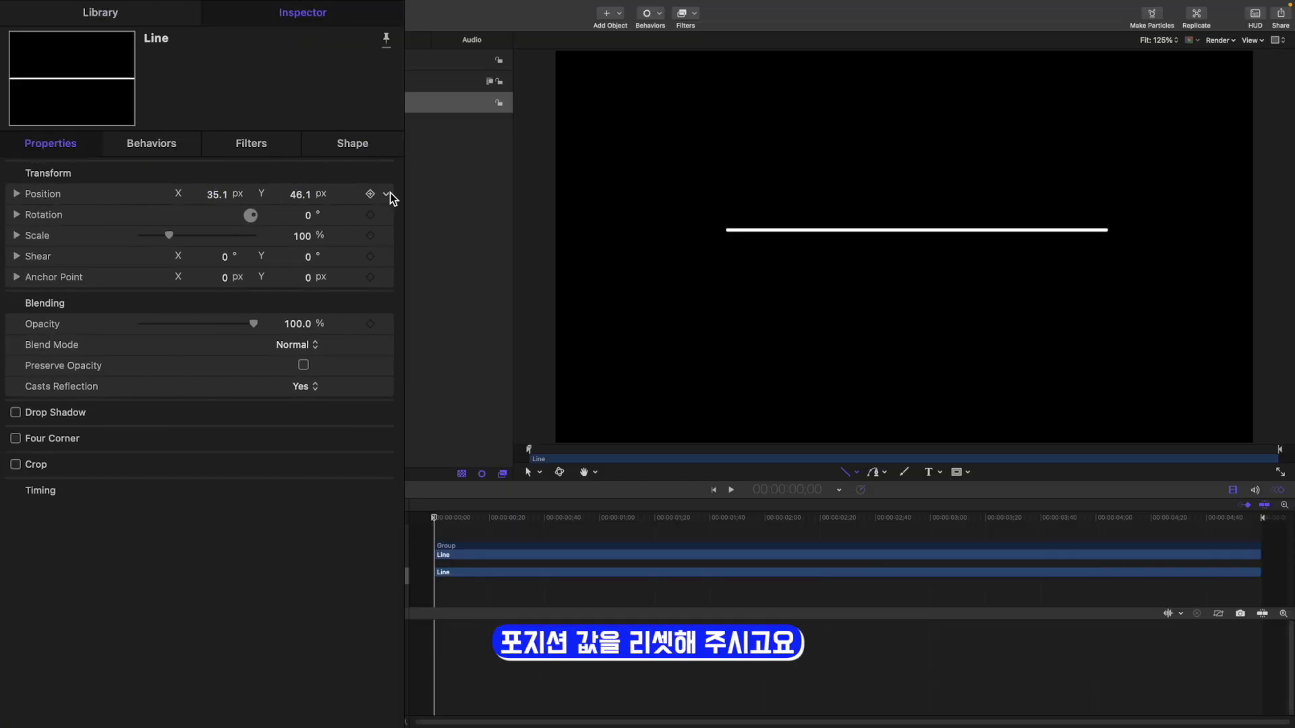
left_click(385, 193)
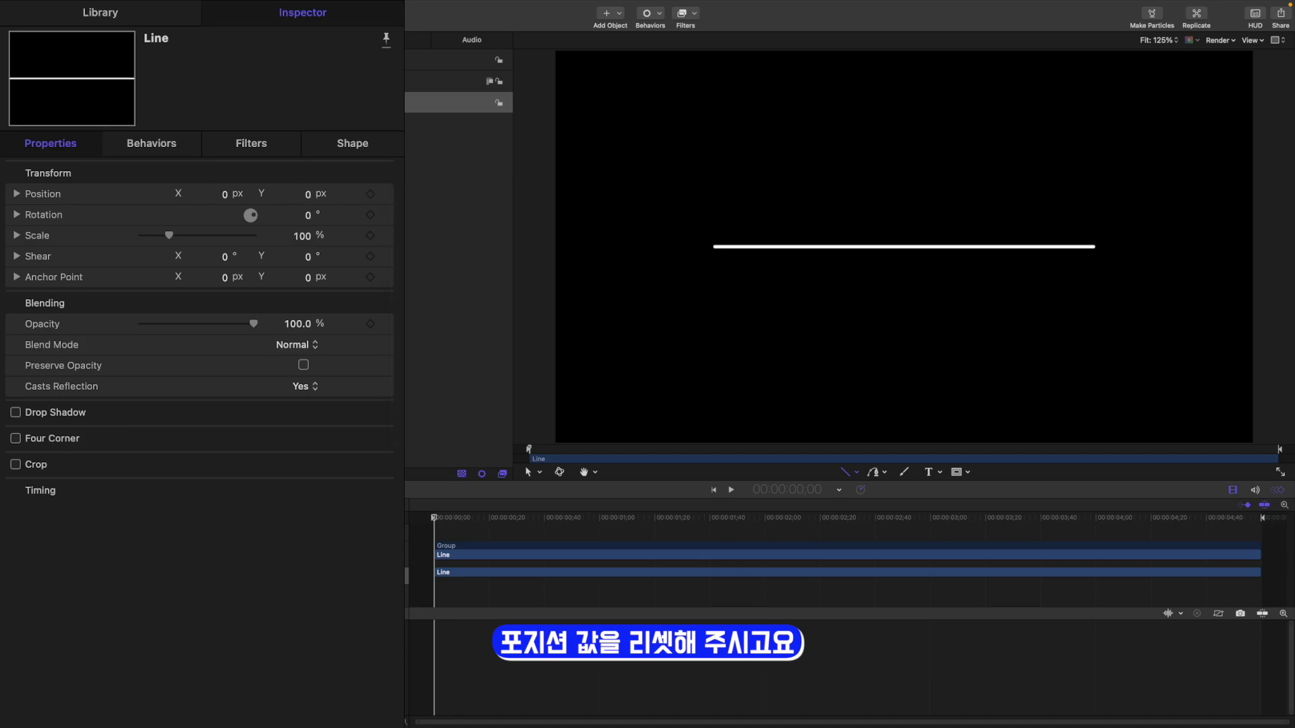
Set the line's outline width to 100.
left_click(344, 143)
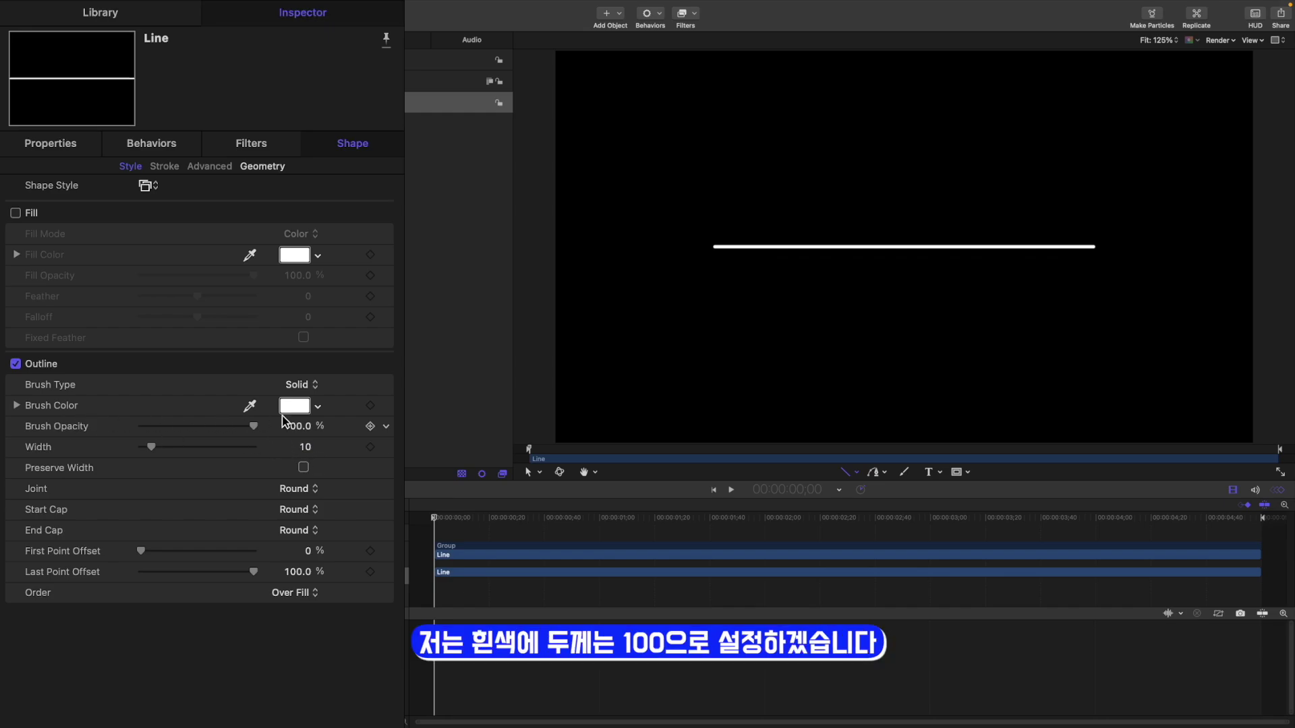
left_click(305, 448)
type("100")
key("Return")
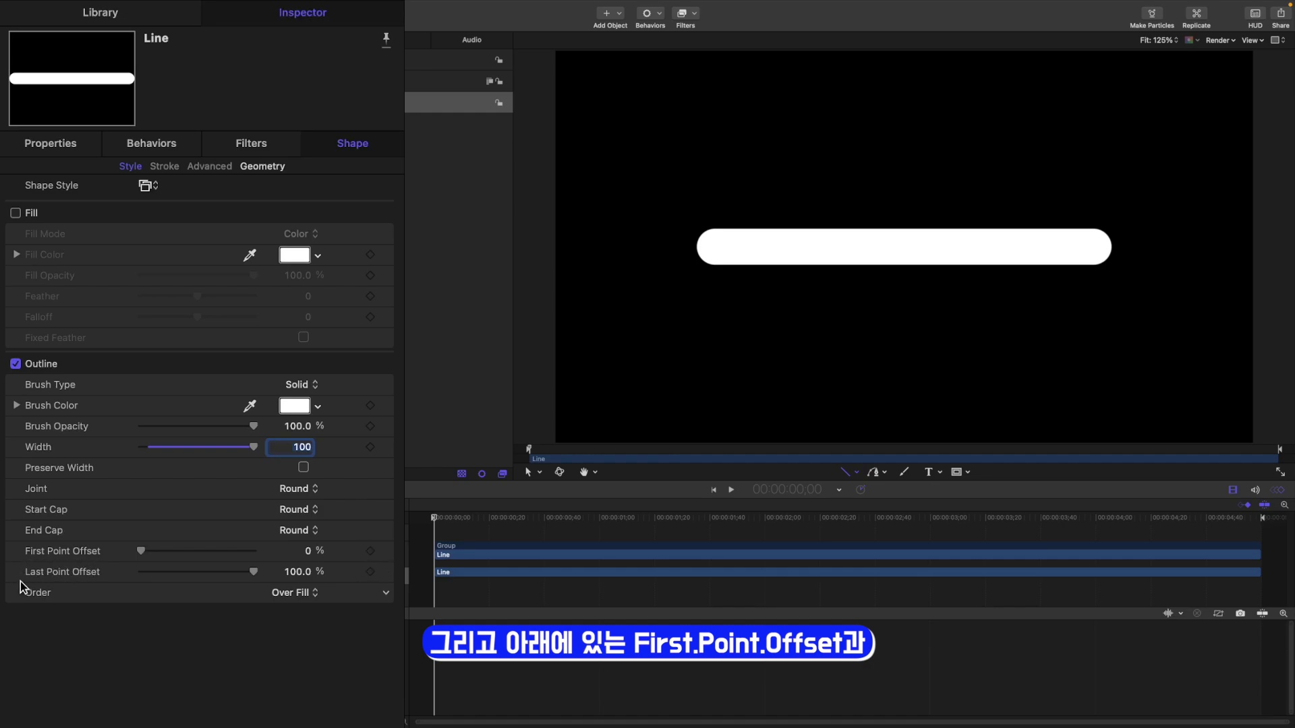
Set the line's First Point Offset to 49.9% and its Last Point Offset to 50.1%.
left_click(307, 552)
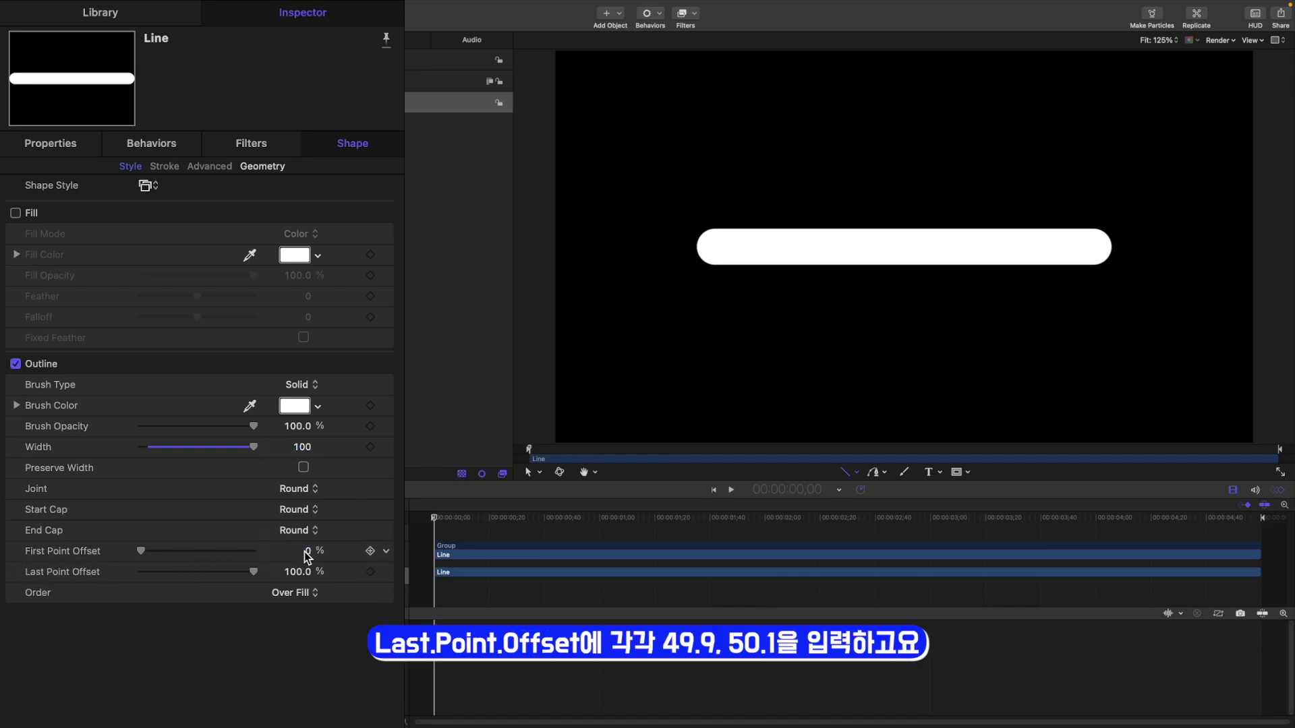
type("49.9")
key("Tab")
type("50.1")
key("Return")
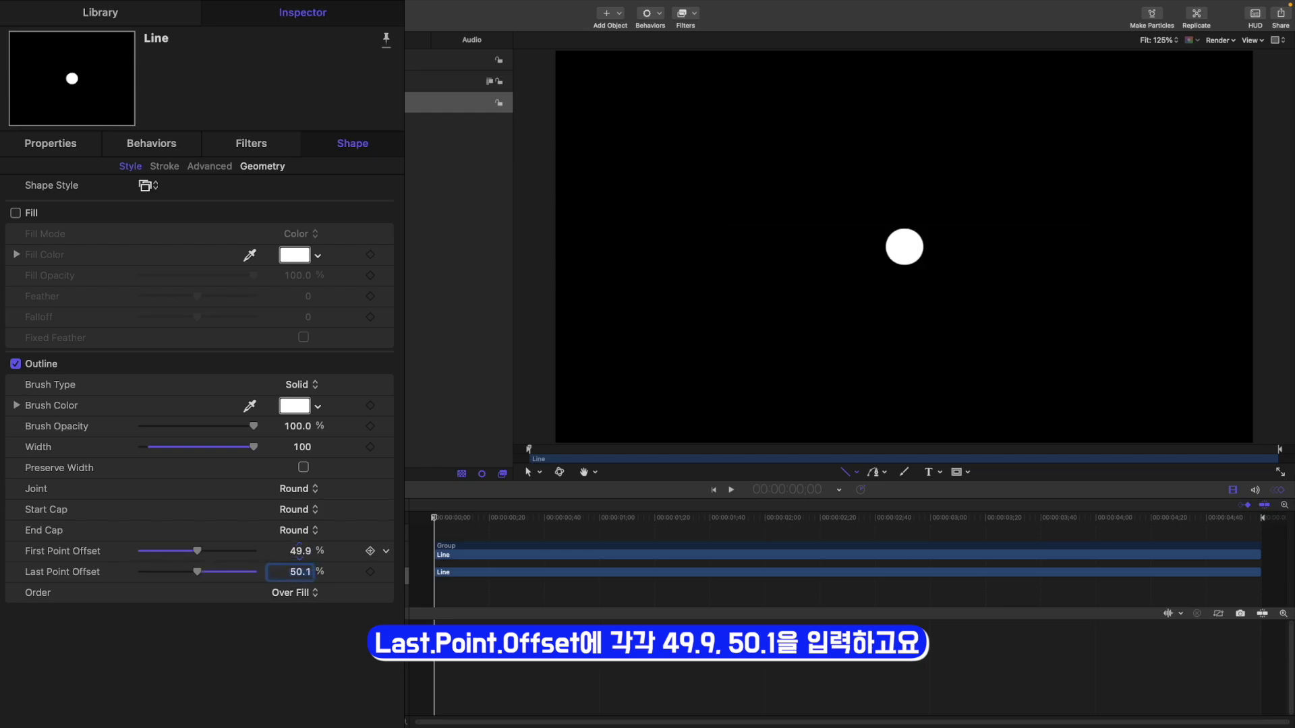
Set the X values of the line's control points to -400 for Point 1 and 400 for Point 2.
left_click(262, 166)
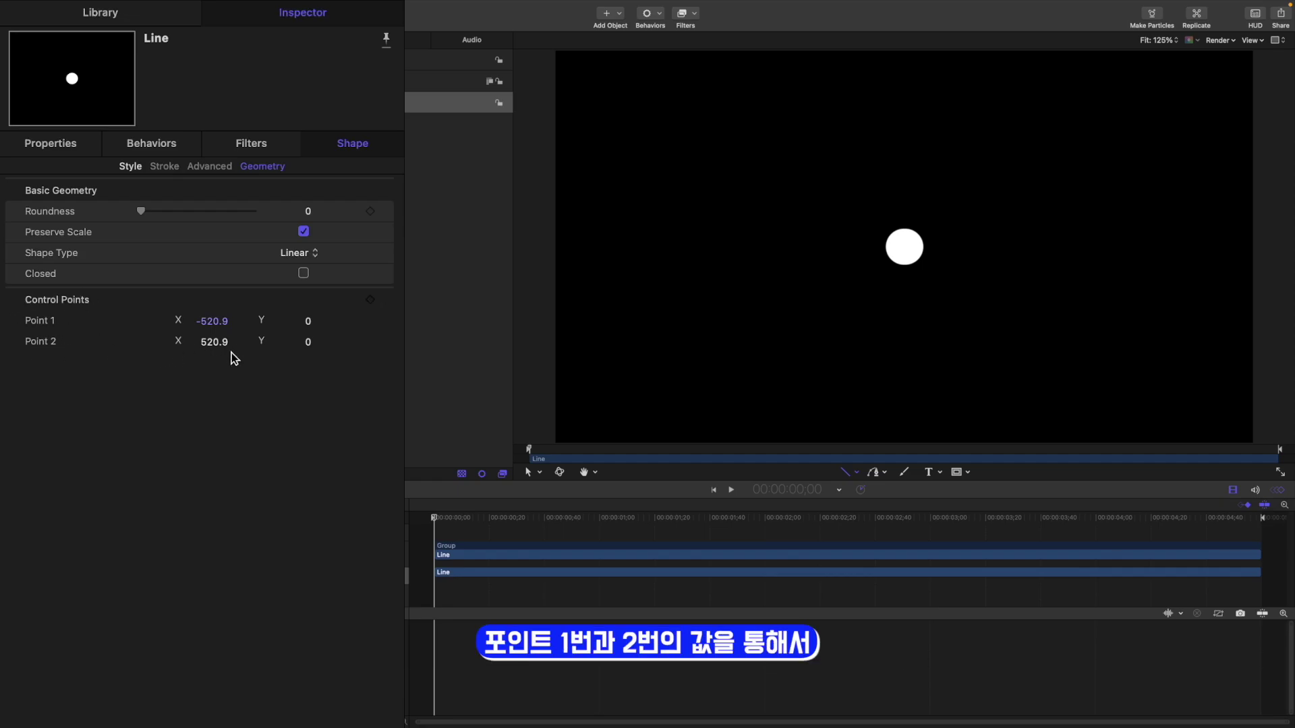
left_click(213, 322)
type("-400")
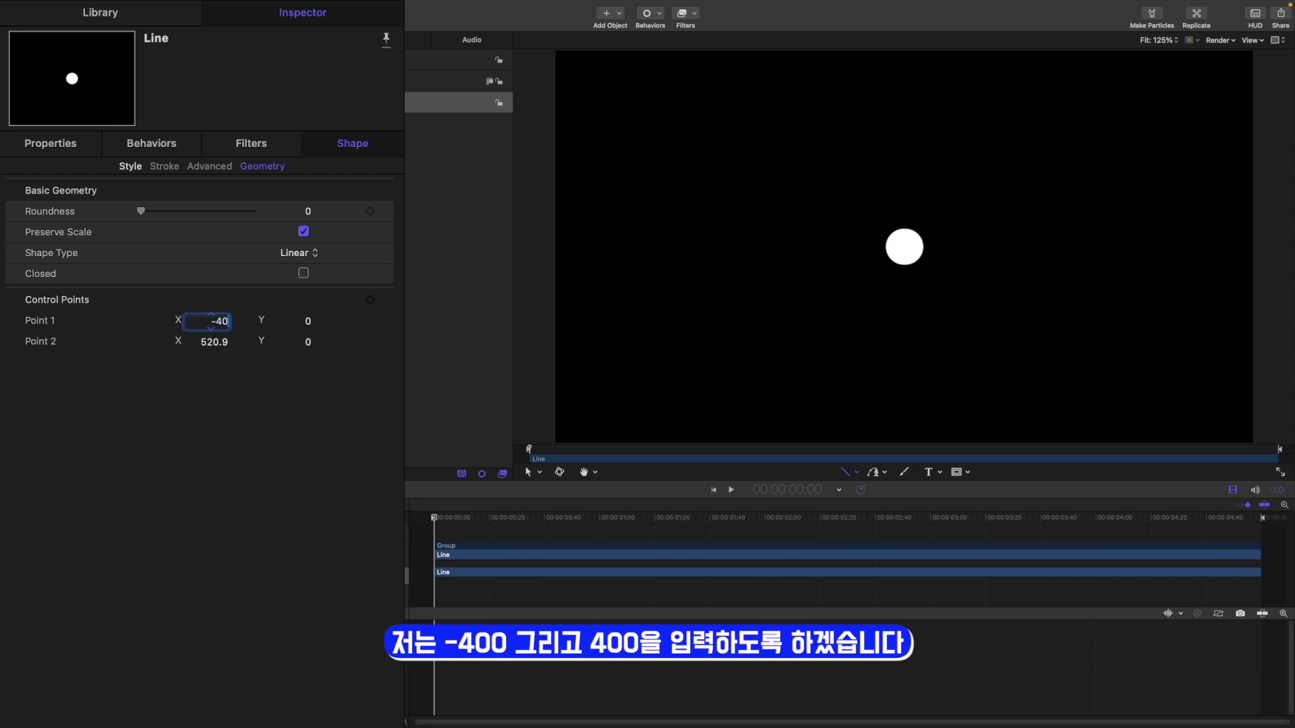
key("Tab")
type("40")
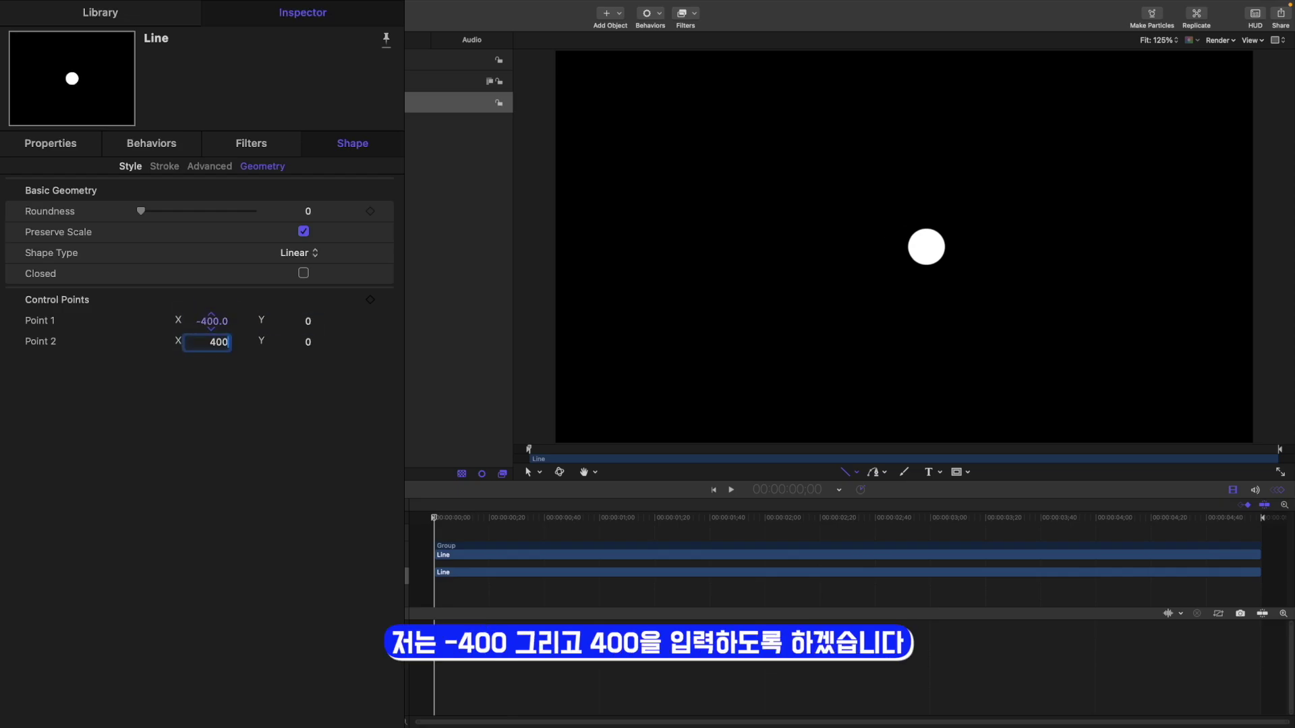
type("0")
key("Return")
left_click(414, 239)
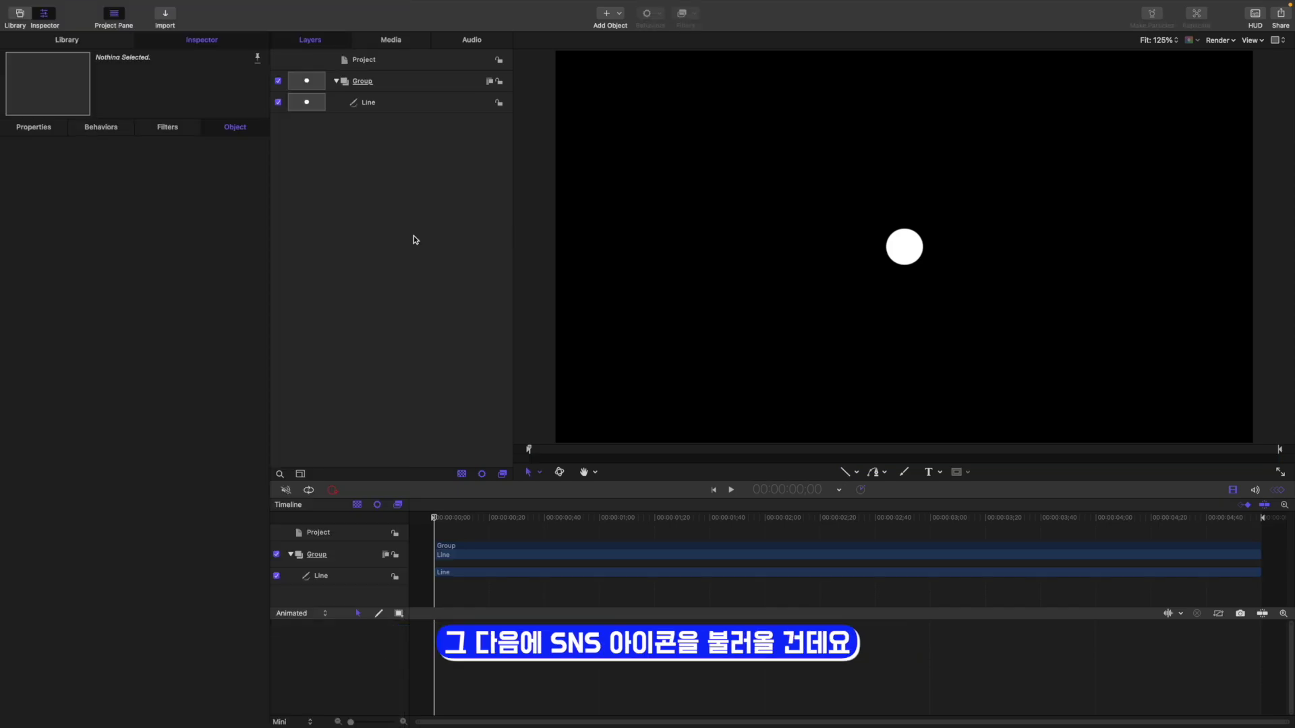
Import all the logo PNG files, from youtube.png through daumlogo.png, into the project.
left_click(166, 15)
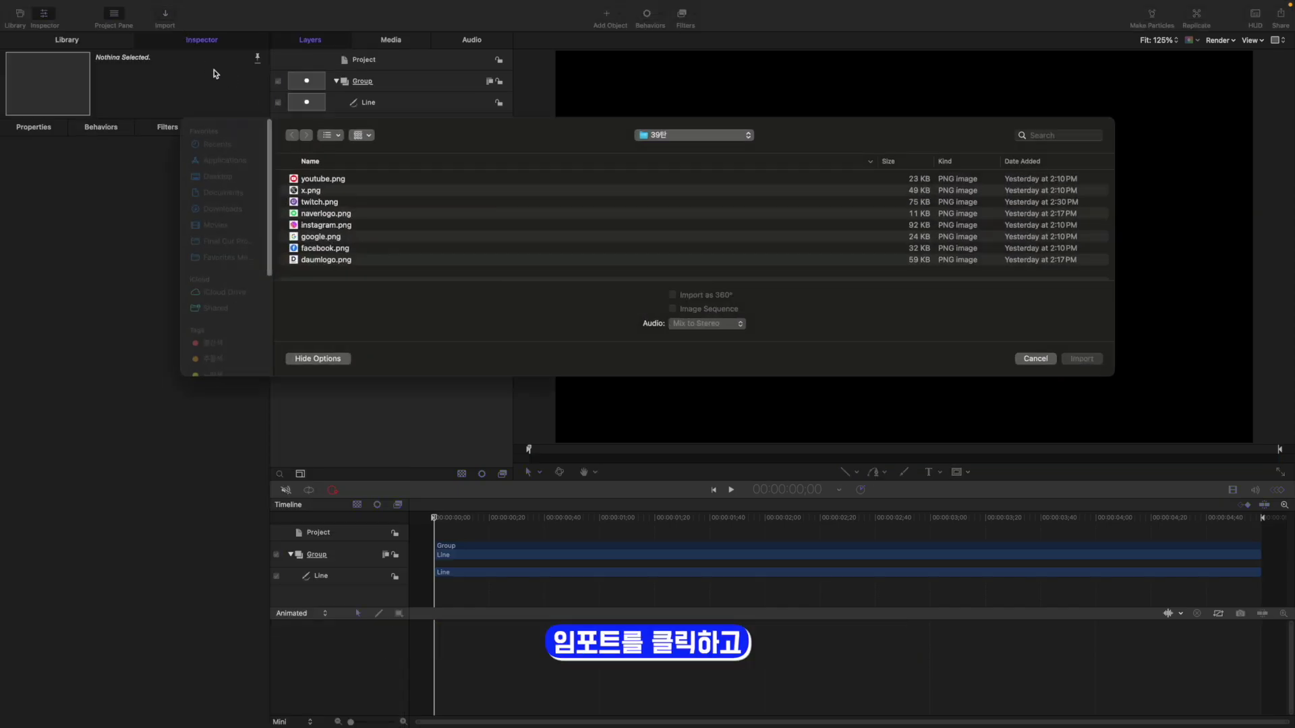
left_click(341, 260)
left_click(332, 180, "shift")
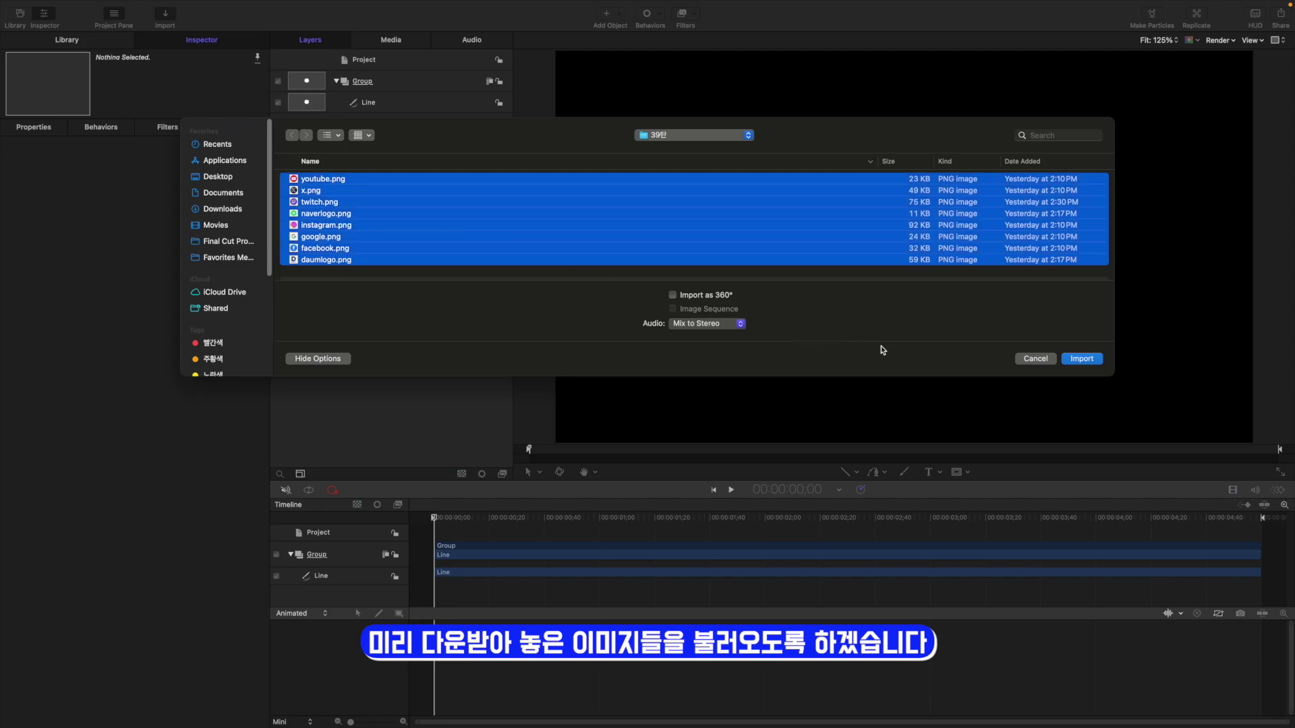
left_click(1083, 359)
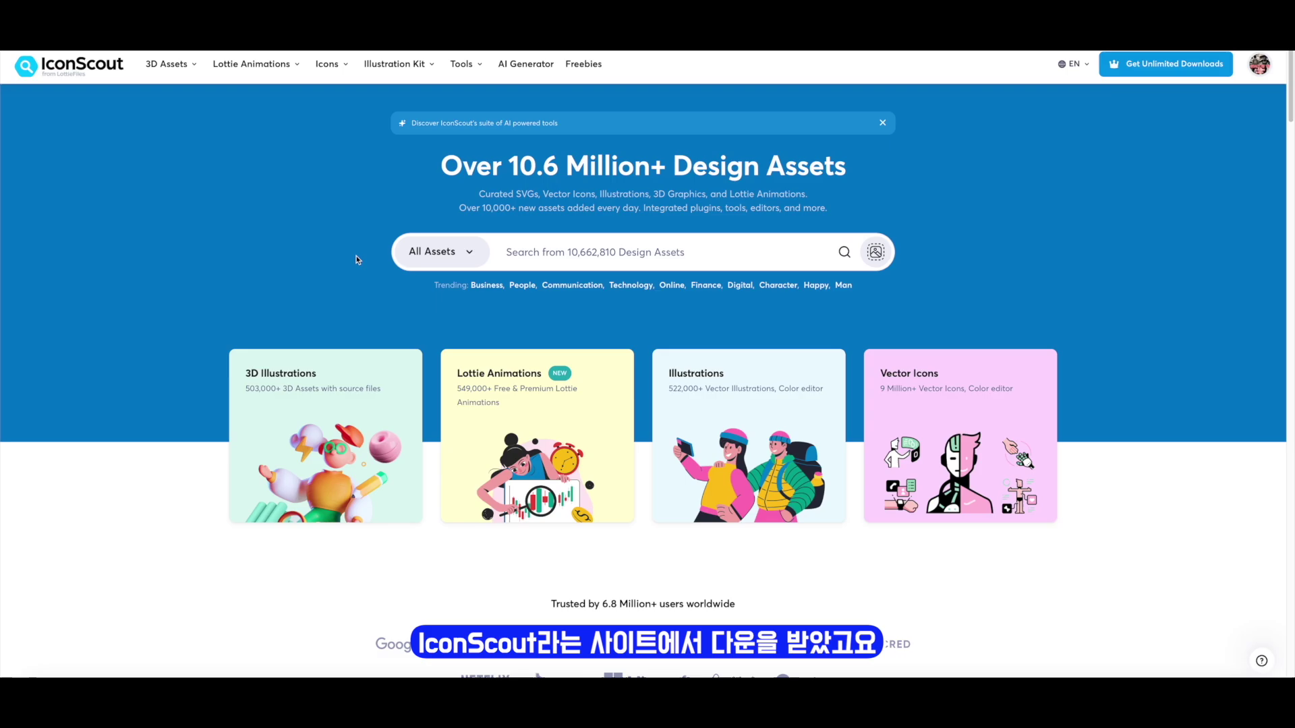
Switch to the IconScout website and search its design assets for "youtube".
left_click(673, 268)
type("youtube")
key("Return")
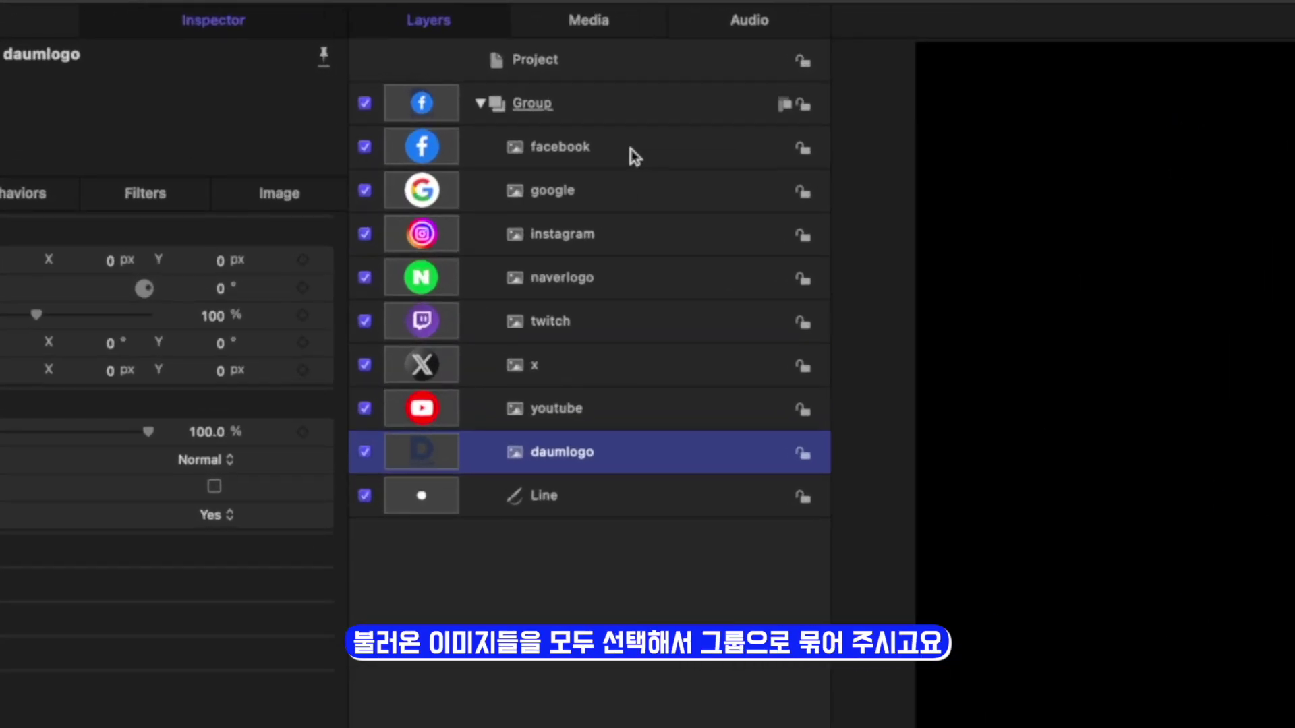
Group all the imported logo images, from facebook to daumlogo, inside the main group.
left_click(634, 155, "shift")
right_click(633, 155)
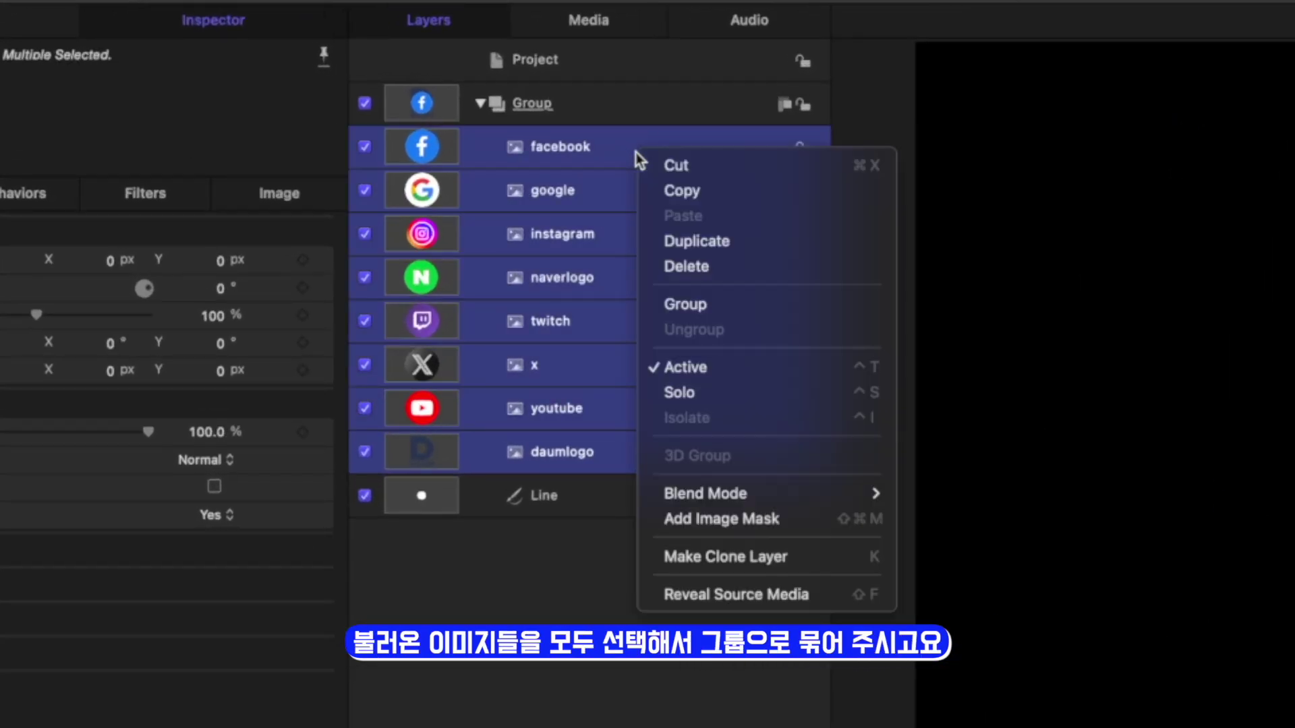
left_click(702, 307)
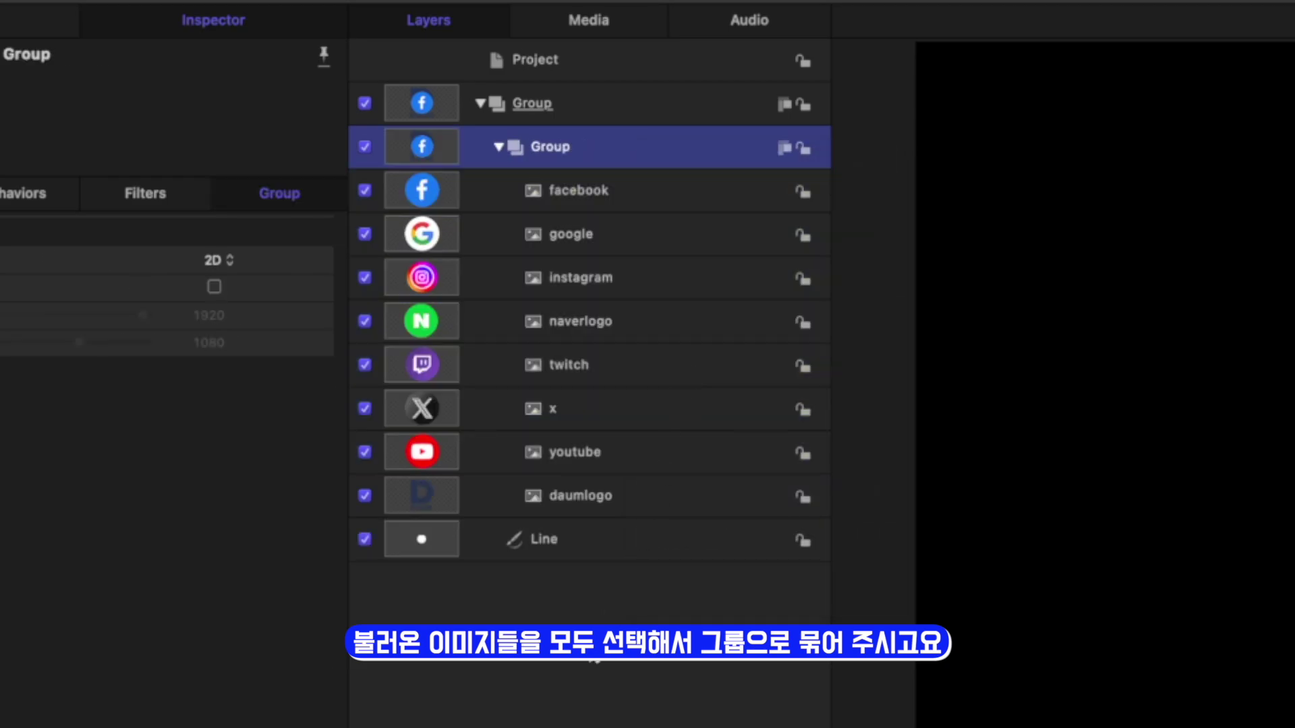
left_click(573, 566)
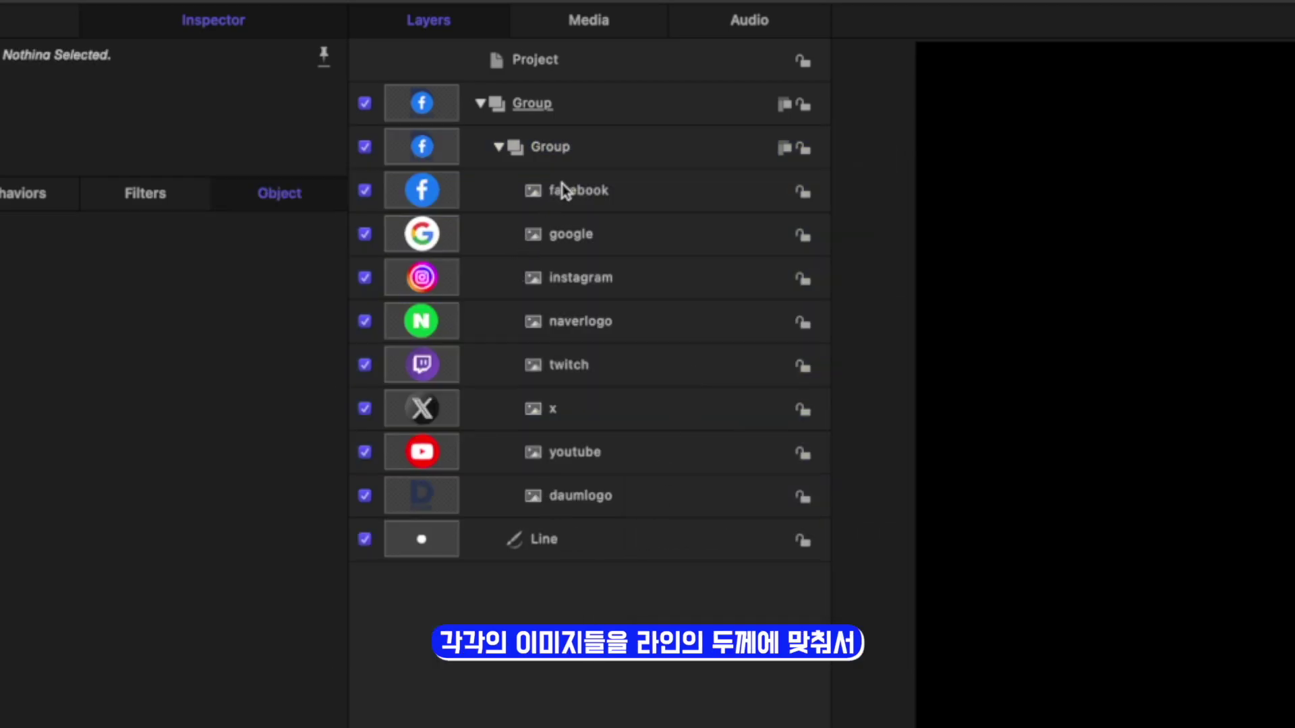
Hide every logo image except facebook and reduce the facebook image's scale to 17.5% to match the line's thickness.
left_click(576, 551)
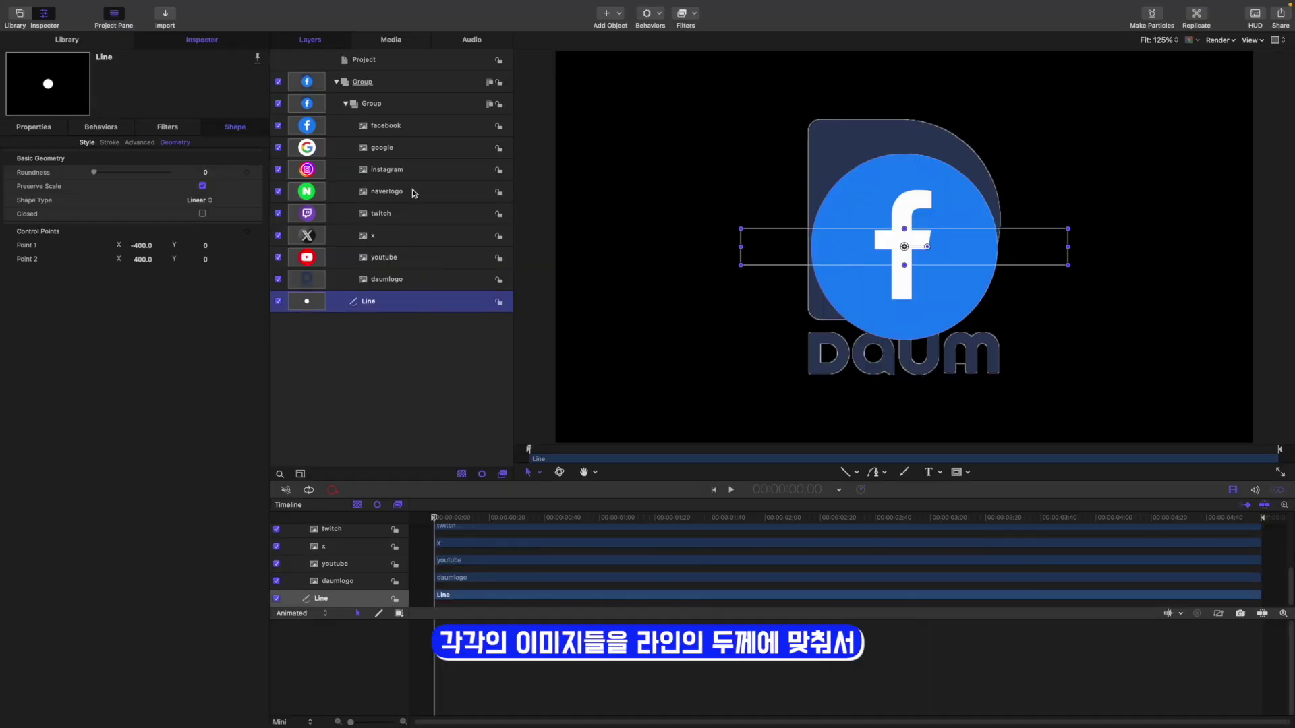
left_click(415, 125)
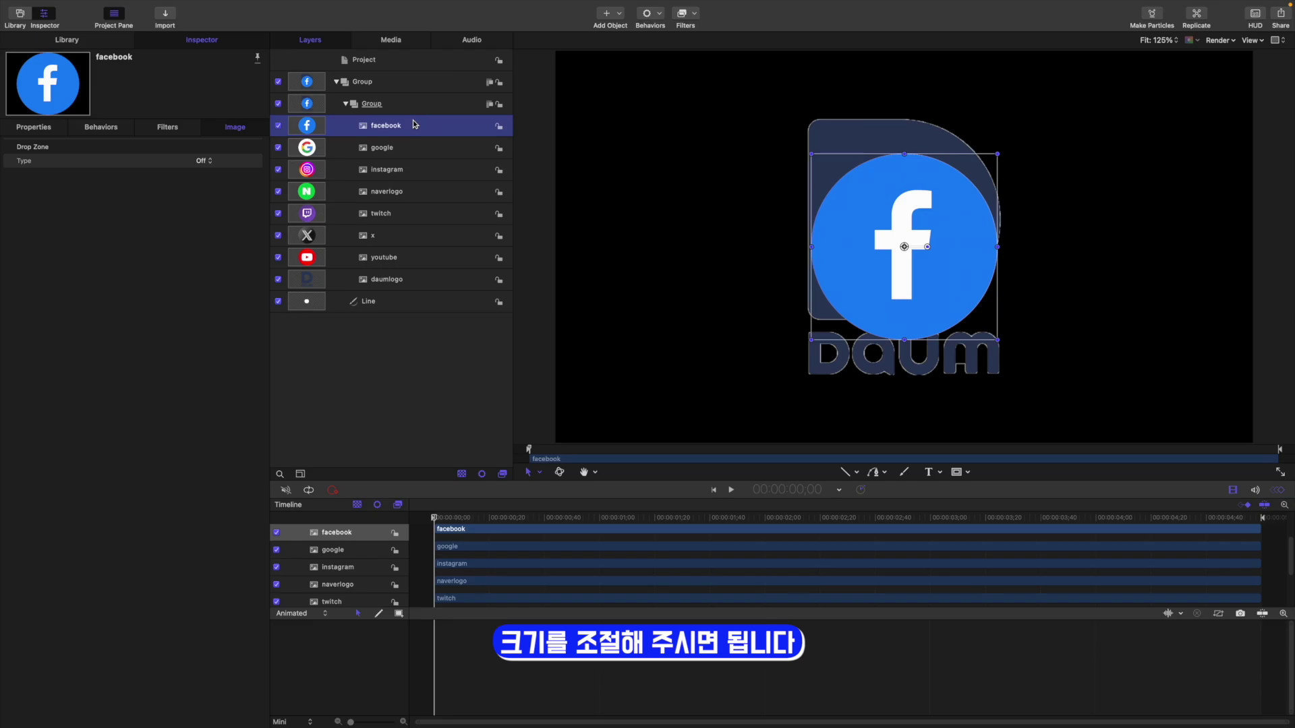
left_click(278, 148)
left_click(277, 169)
left_click(277, 191)
left_click(278, 214)
left_click(277, 235)
left_click(278, 257)
left_click(278, 279)
left_click(34, 127)
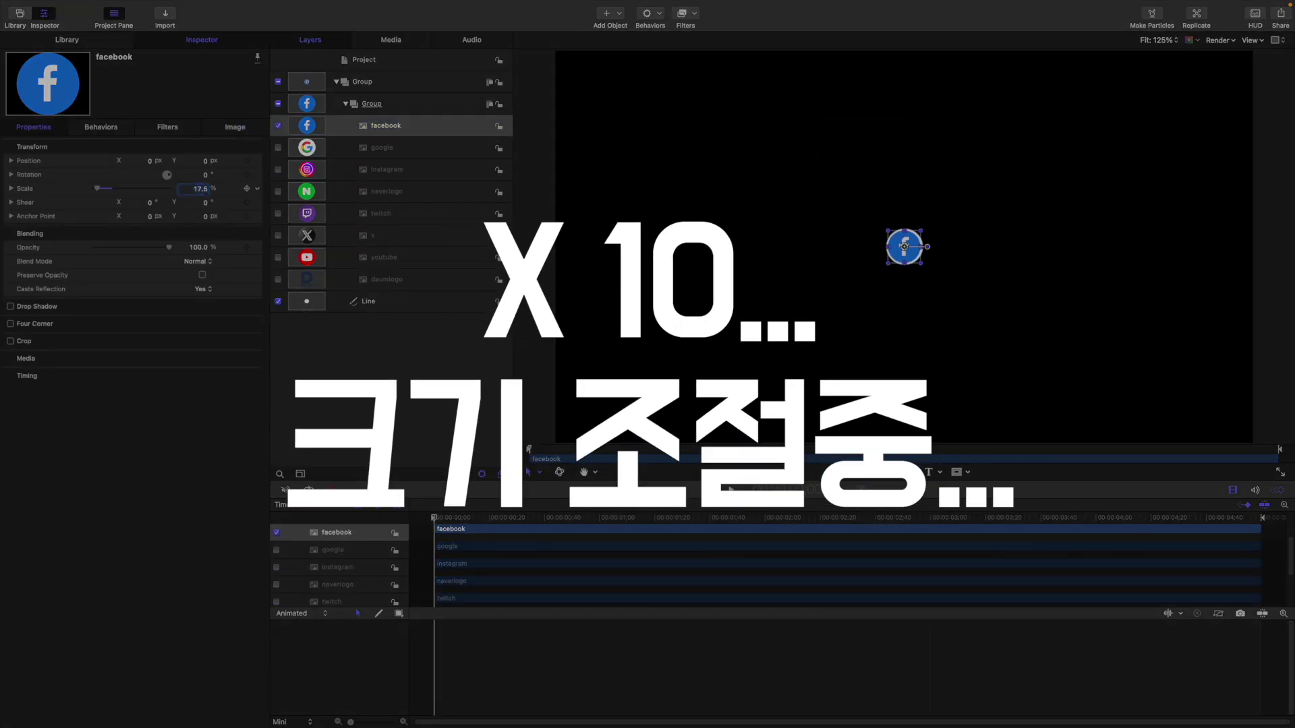
Scale down the remaining logo images so that each one fits the line's thickness.
left_click(340, 193)
left_click(380, 214)
left_click(373, 236)
left_click(384, 257)
left_click(387, 280)
double_click(201, 188)
type("10")
key("Return")
left_click(419, 365)
Make all the logo images in the nested group visible.
left_click(278, 258)
left_click(278, 235)
left_click(278, 213)
left_click(277, 192)
left_click(278, 170)
left_click(278, 148)
left_click(278, 126)
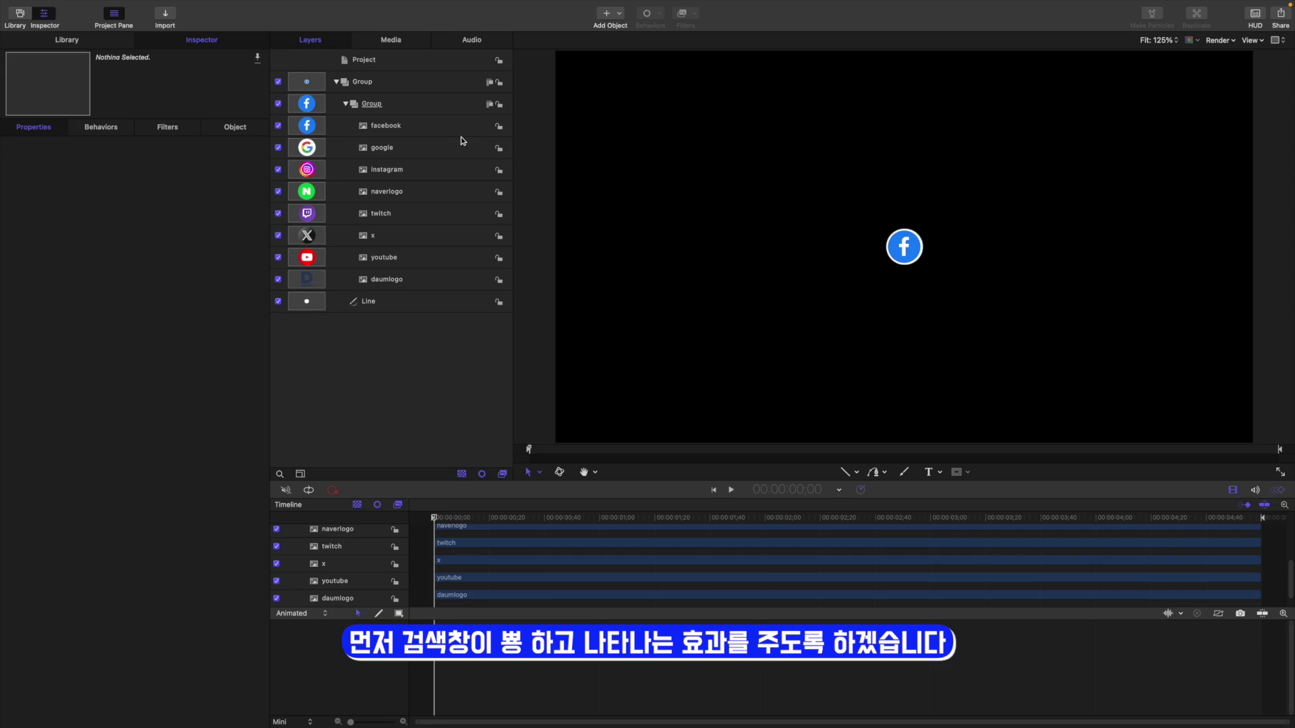
Add an Overshoot parameter behavior to the Scale of the top-level group.
left_click(423, 87)
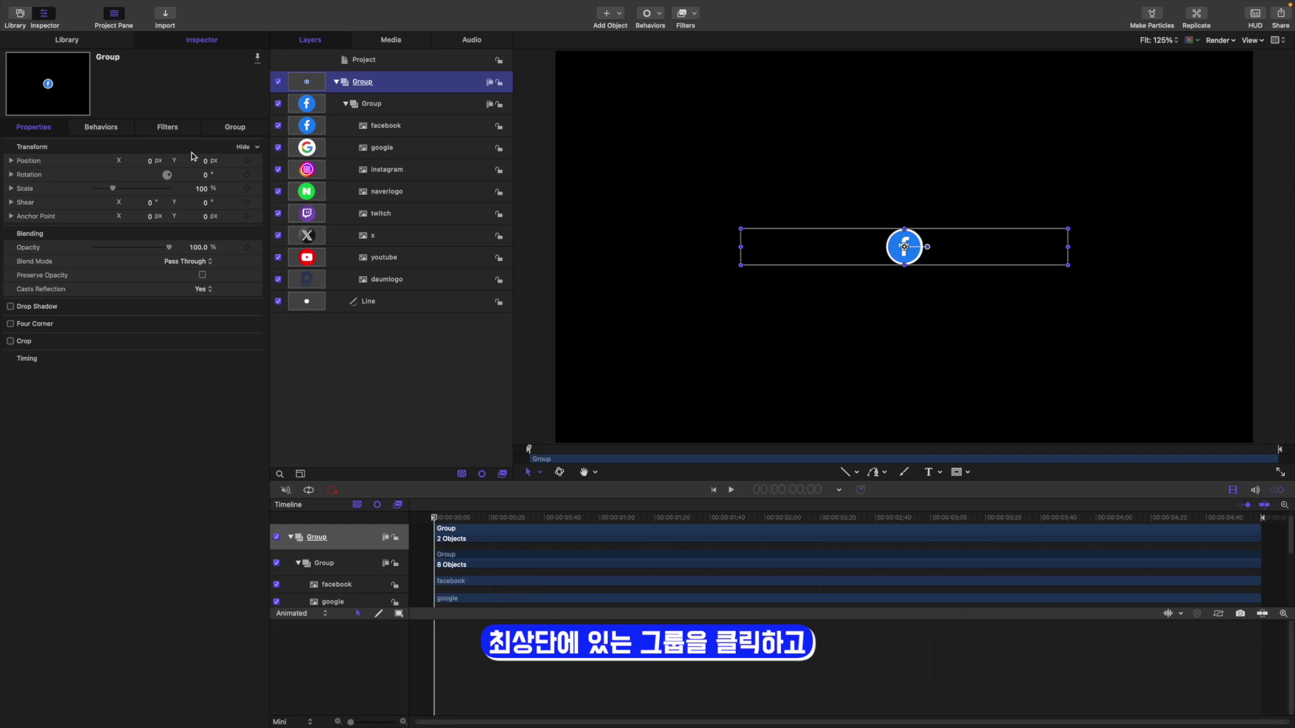
left_click(386, 235)
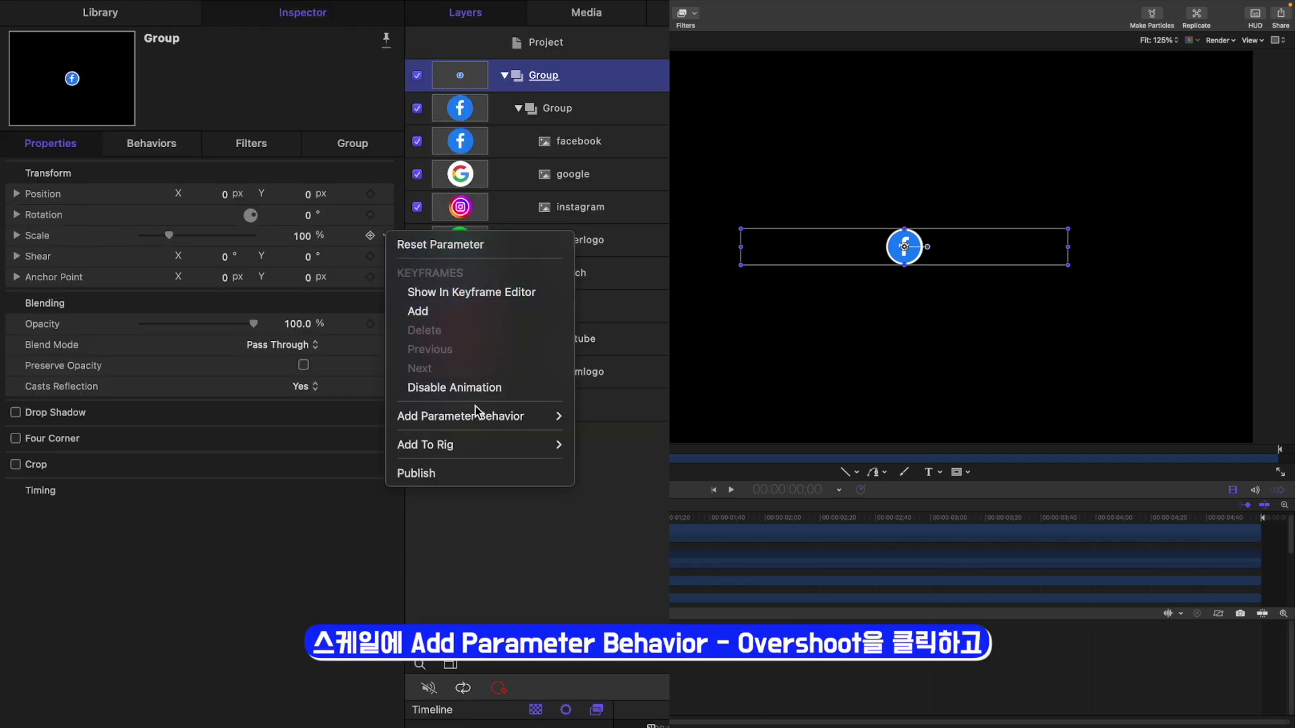
mouse_move(477, 413)
left_click(630, 587)
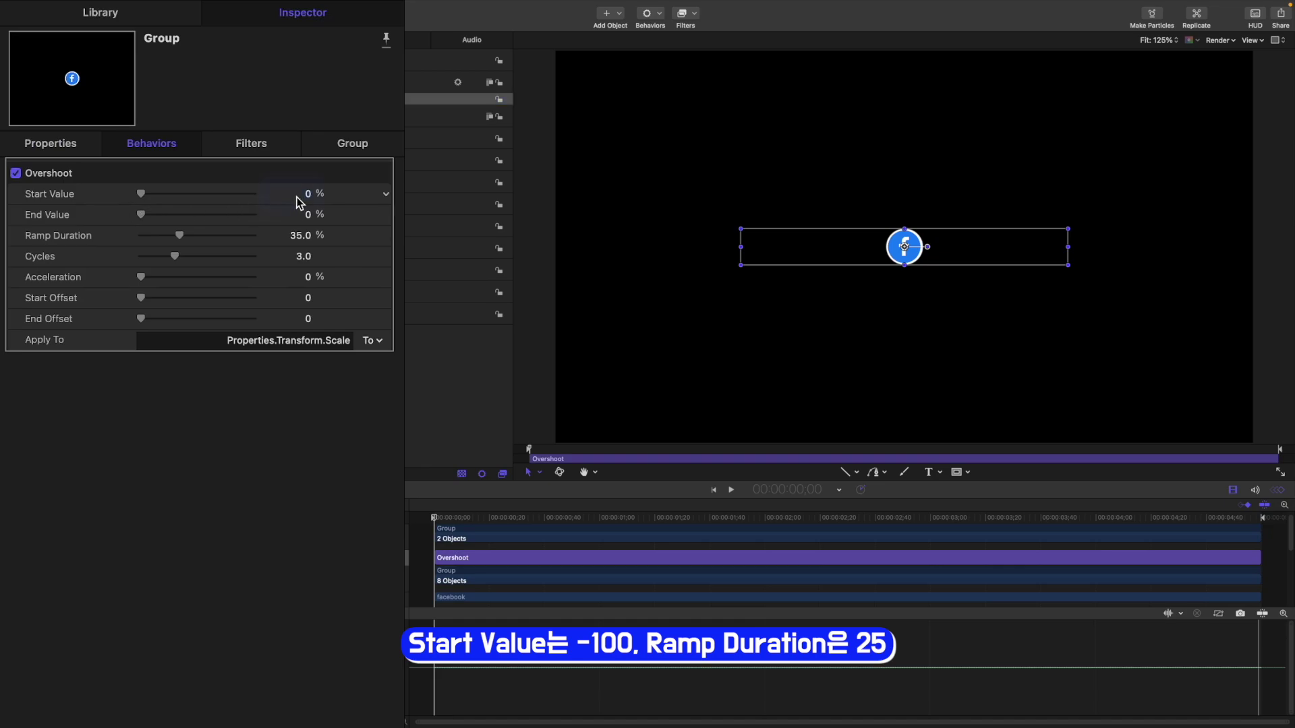
Set the Overshoot's Start Value to -100%, Ramp Duration to 25% and Cycles to 0.5, and end the behavior at frame 20.
left_click(294, 200)
type("-100")
key("Return")
left_click(297, 237)
type("25")
key("Return")
left_click(304, 258)
type("0.5")
key("Return")
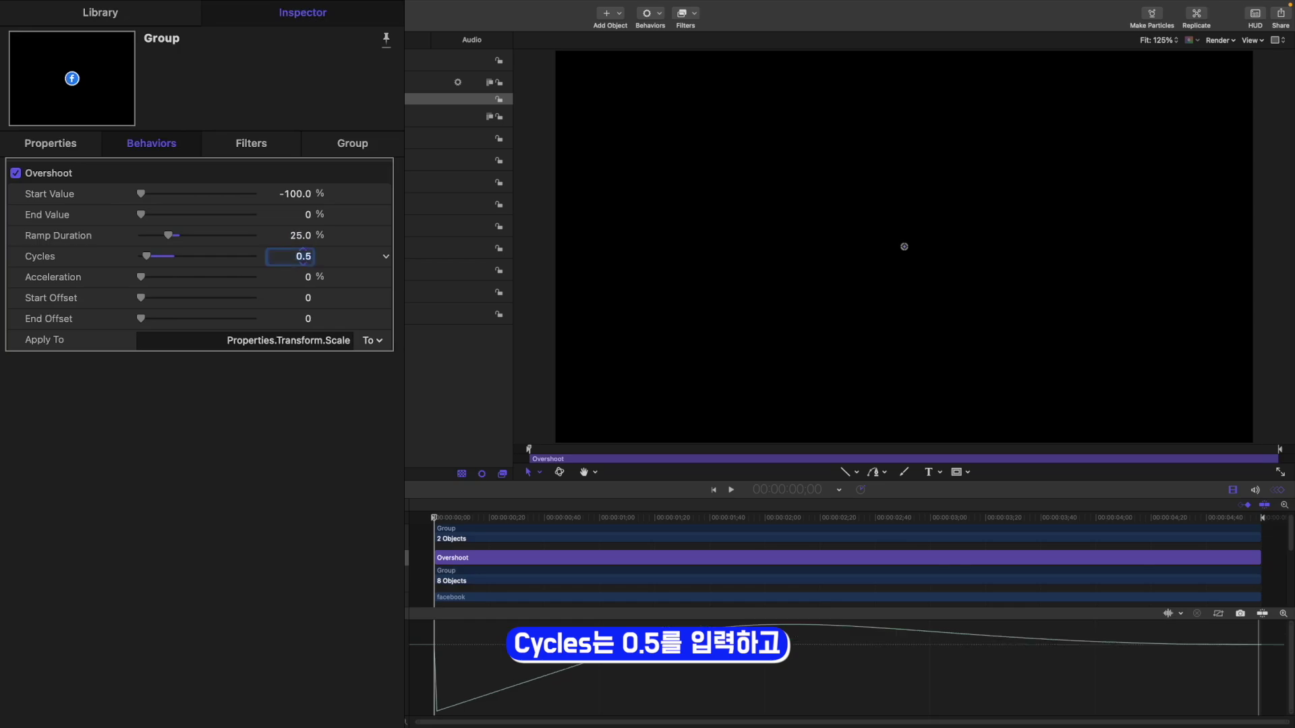
left_click_drag(444, 517, 487, 518)
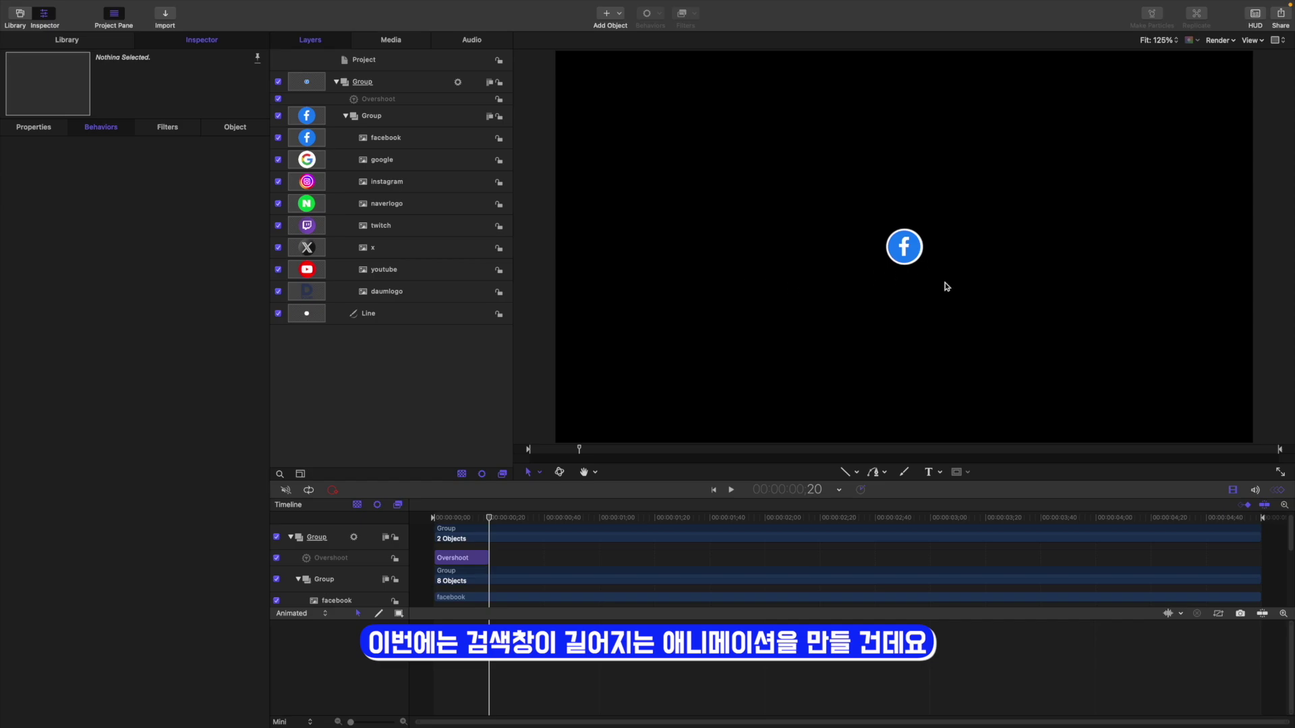
At frame 25, add keyframes to the Line's First Point Offset and Last Point Offset.
left_click_drag(489, 519, 503, 520)
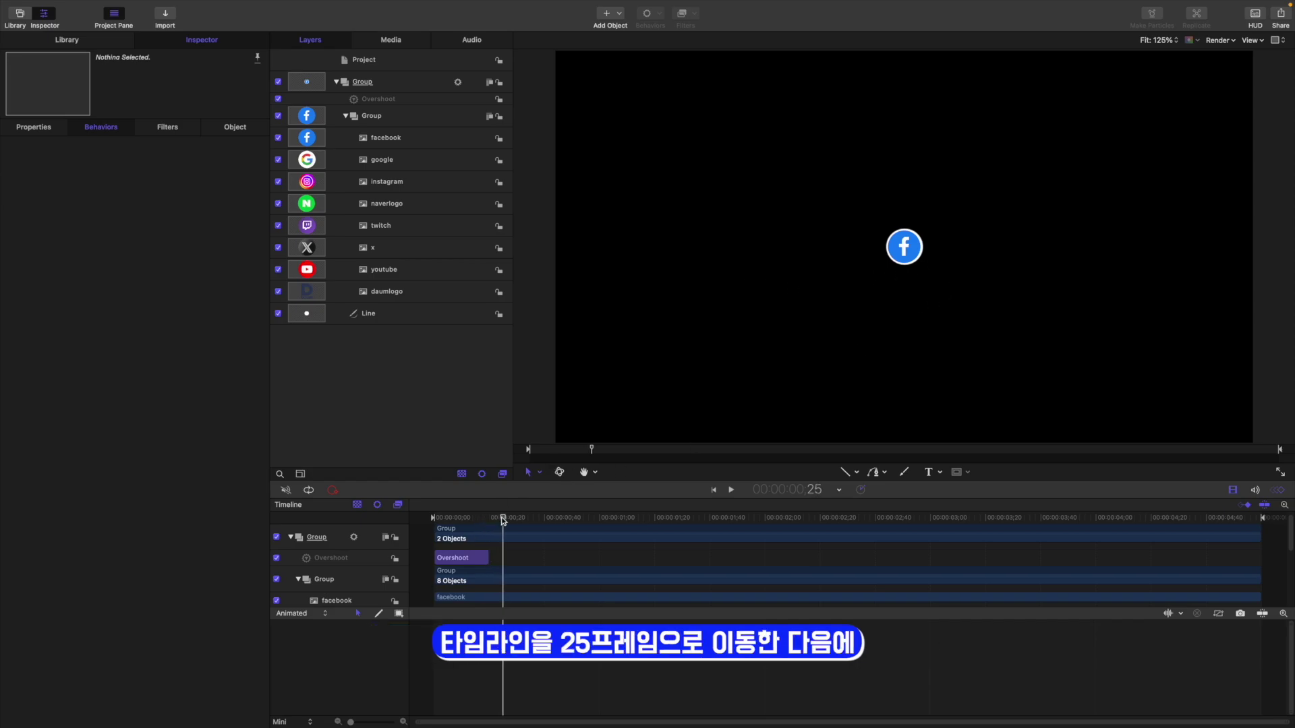
left_click(417, 316)
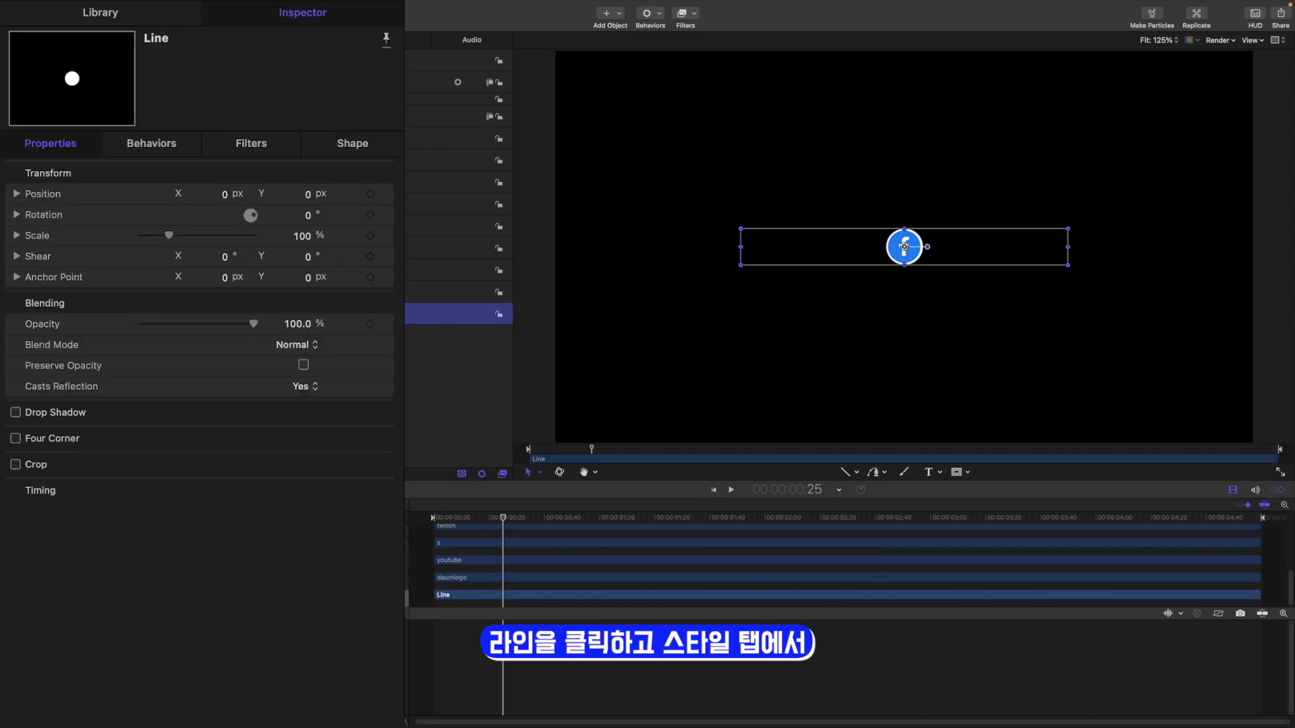
left_click(347, 145)
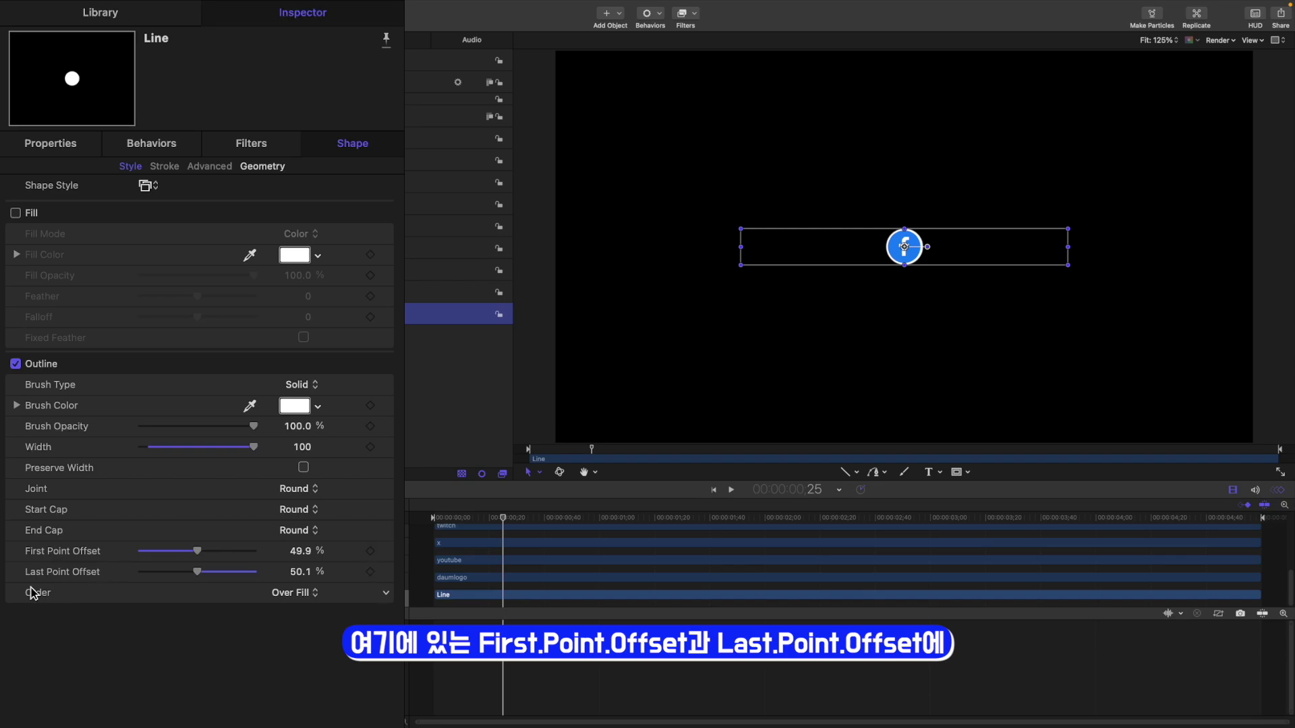
left_click(370, 551)
left_click(370, 572)
At frame 50, set the Line's First Point Offset to 0% and Last Point Offset to 100%.
key("shift+Right")
key("shift+Right")
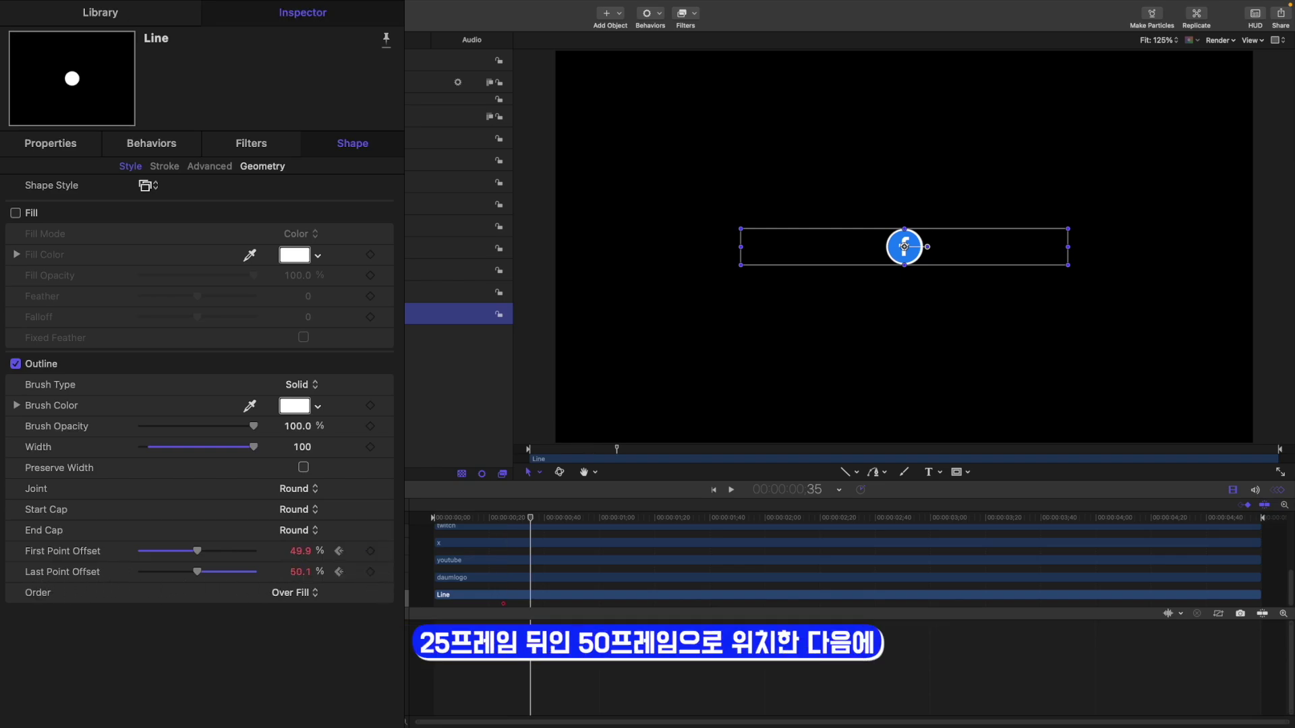
key("Right")
key("Right")
key("Right")
key("Right")
key("Right")
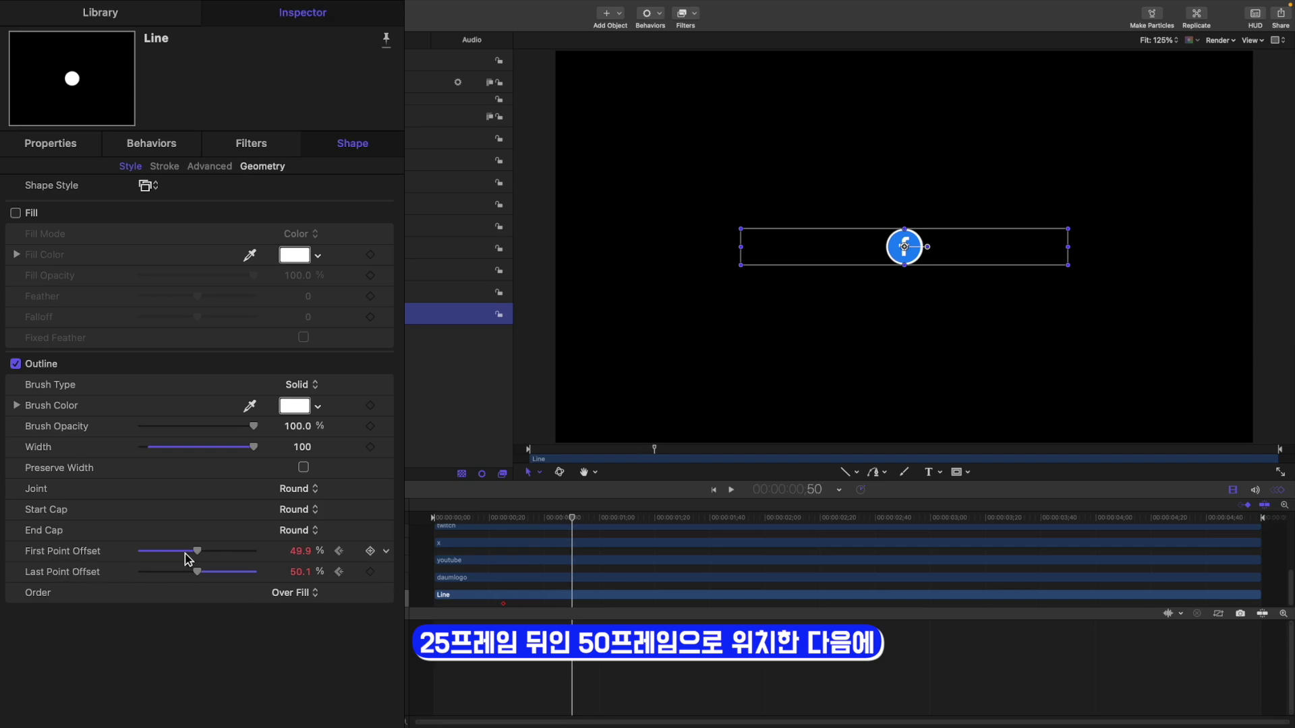
double_click(301, 551)
type("0")
key("Tab")
type("100")
key("Return")
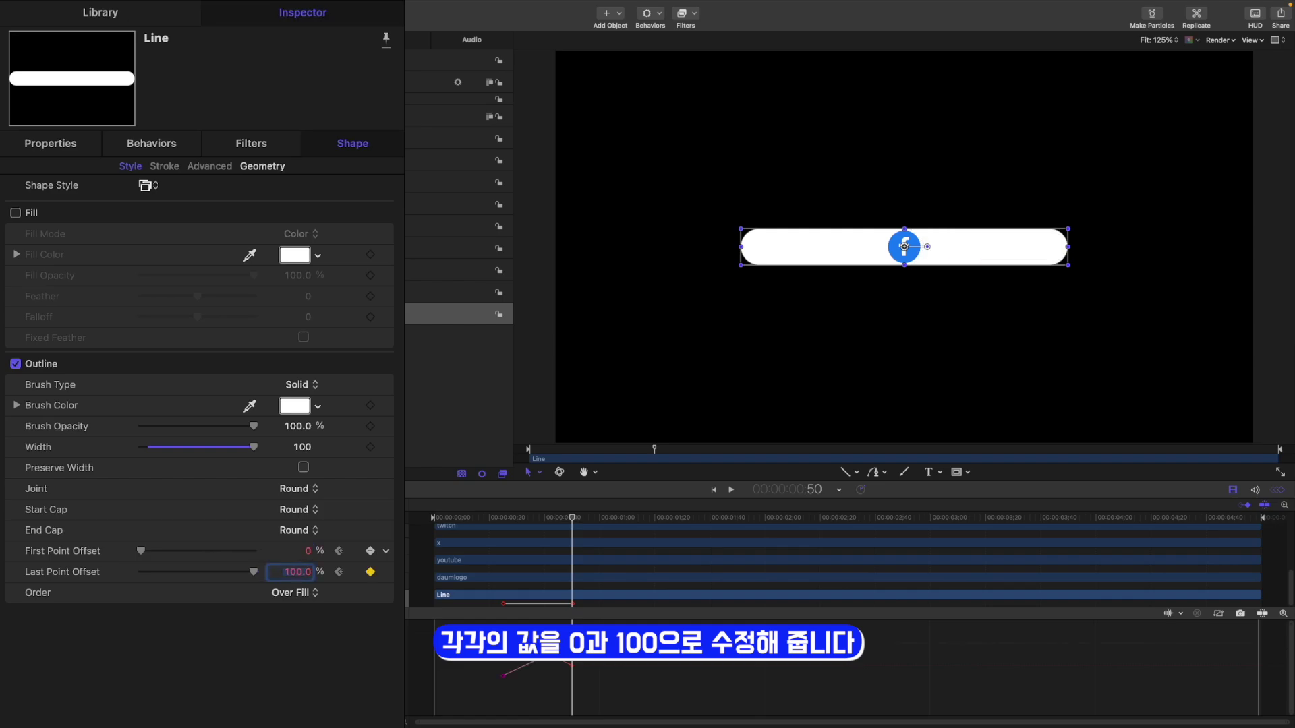
left_click(452, 436)
Add a Position keyframe to the nested logo group at frame 25.
left_click(423, 120)
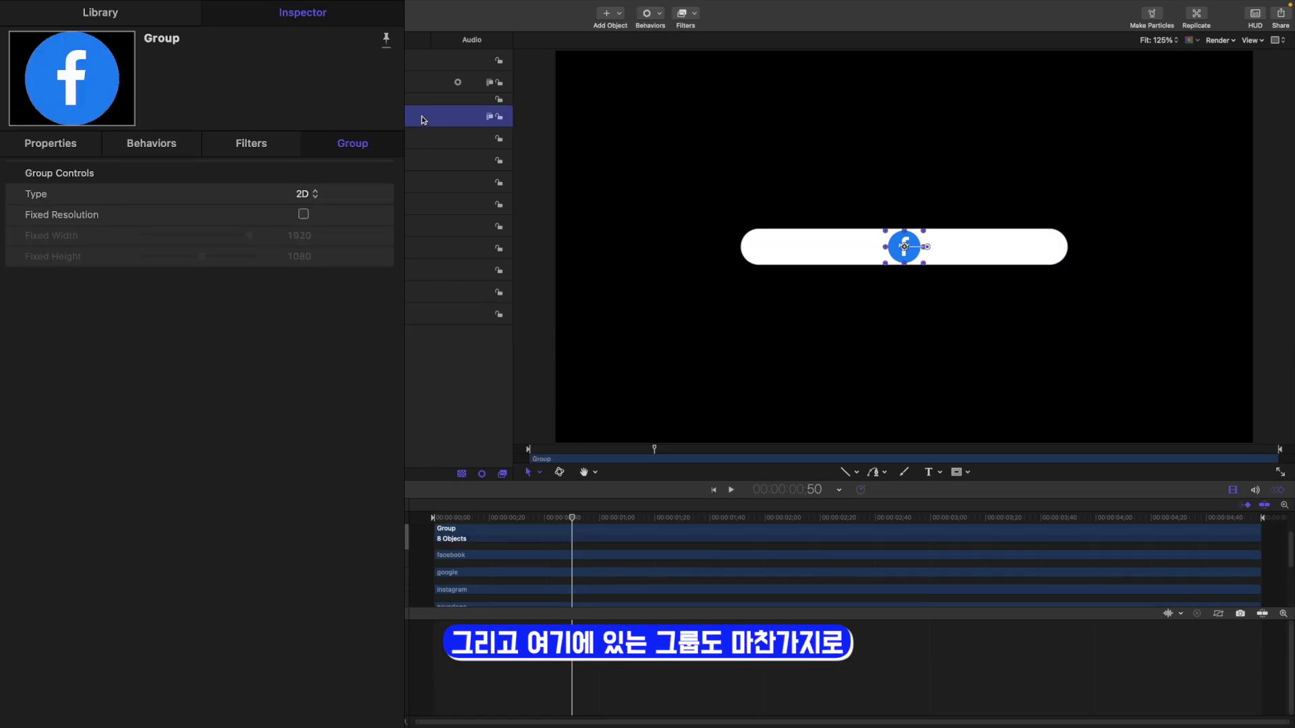
left_click_drag(571, 519, 505, 515)
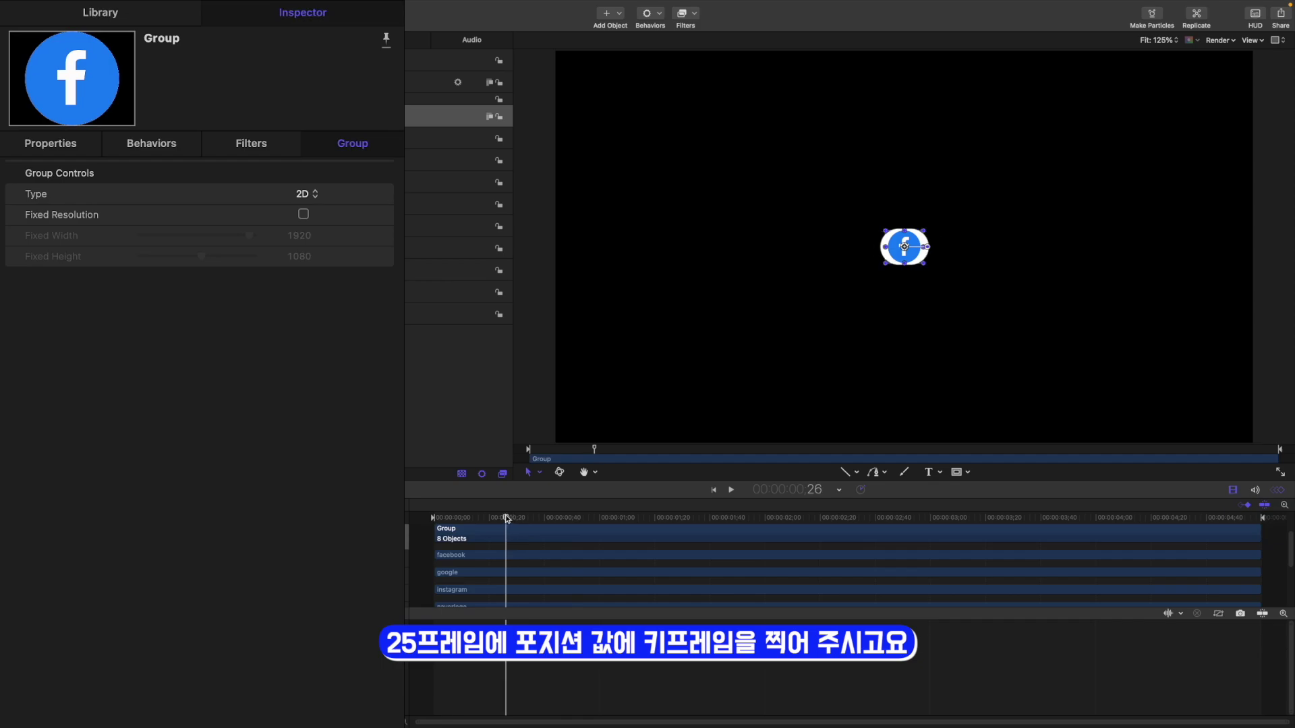
left_click(51, 143)
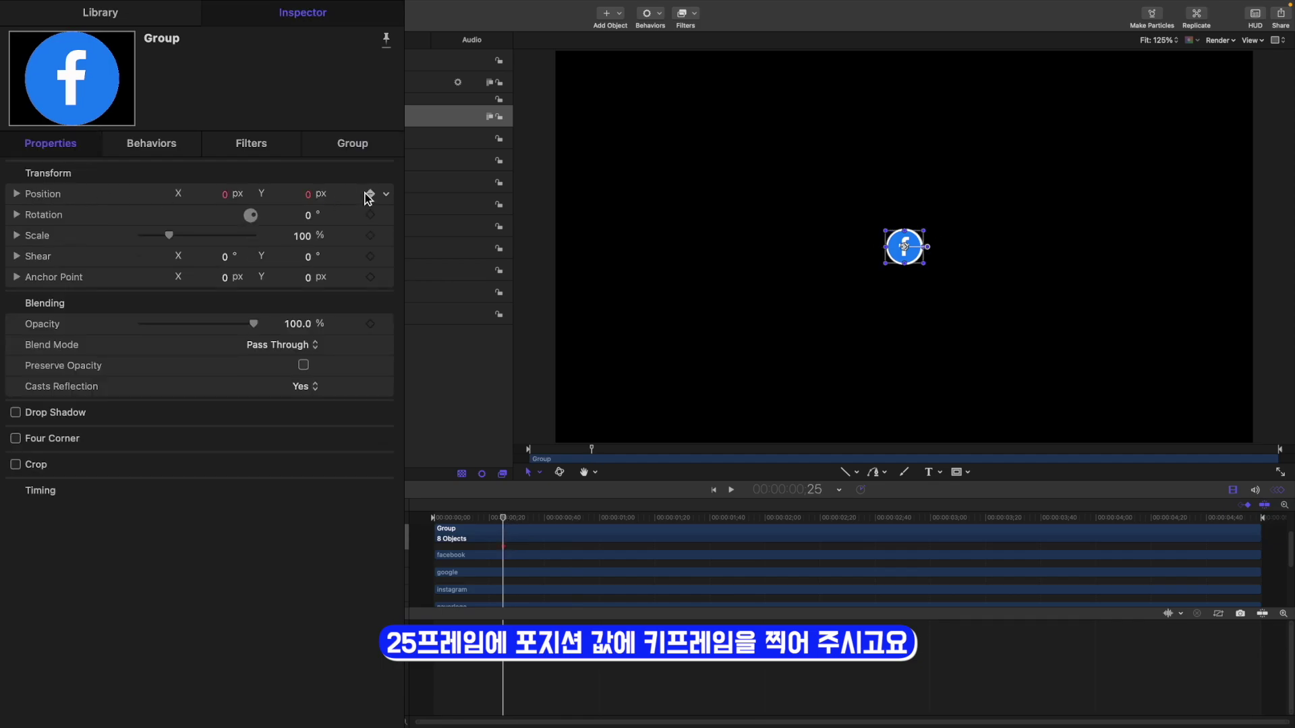
At frame 50, set the nested logo group's Position X to -400 px.
key("Right")
key("Right")
key("Right")
key("Right")
key("Right")
key("Right")
key("Right")
key("Right")
key("Right")
key("Right")
key("Right")
key("Right")
key("Right")
key("Right")
key("Right")
key("Right")
key("Right")
key("Right")
key("Right")
key("Right")
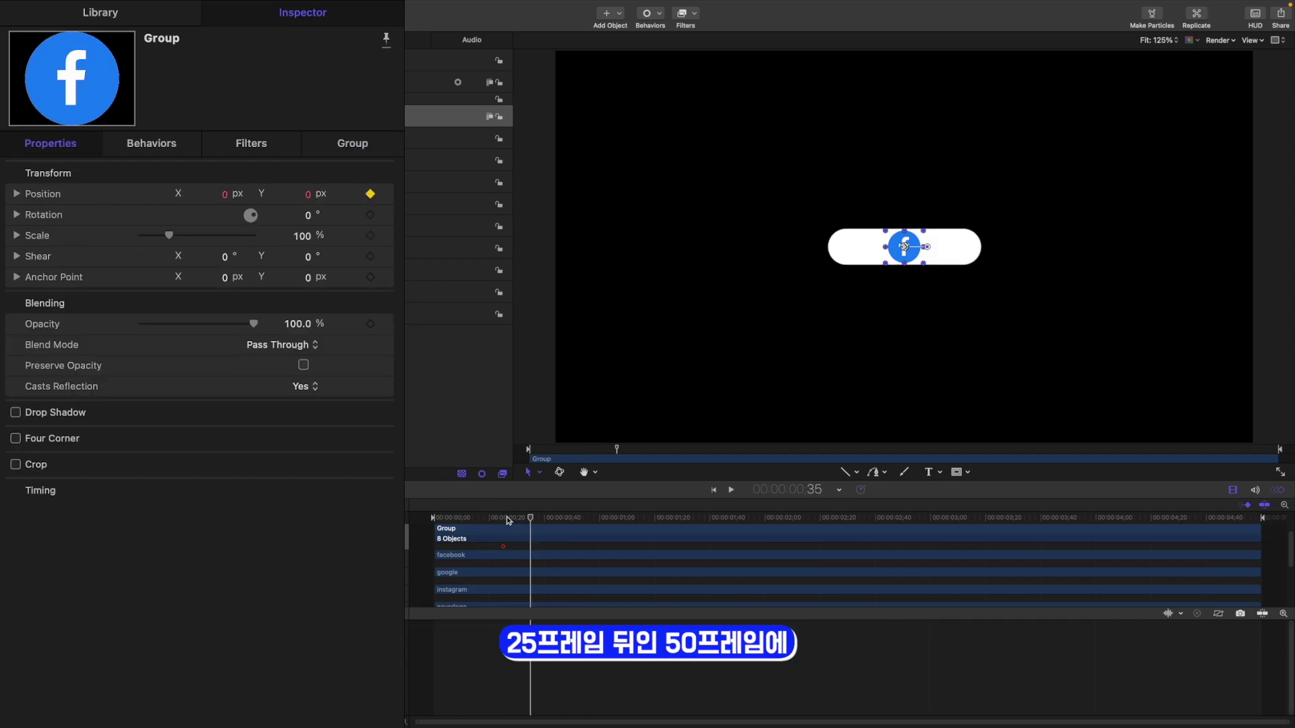
key("Right")
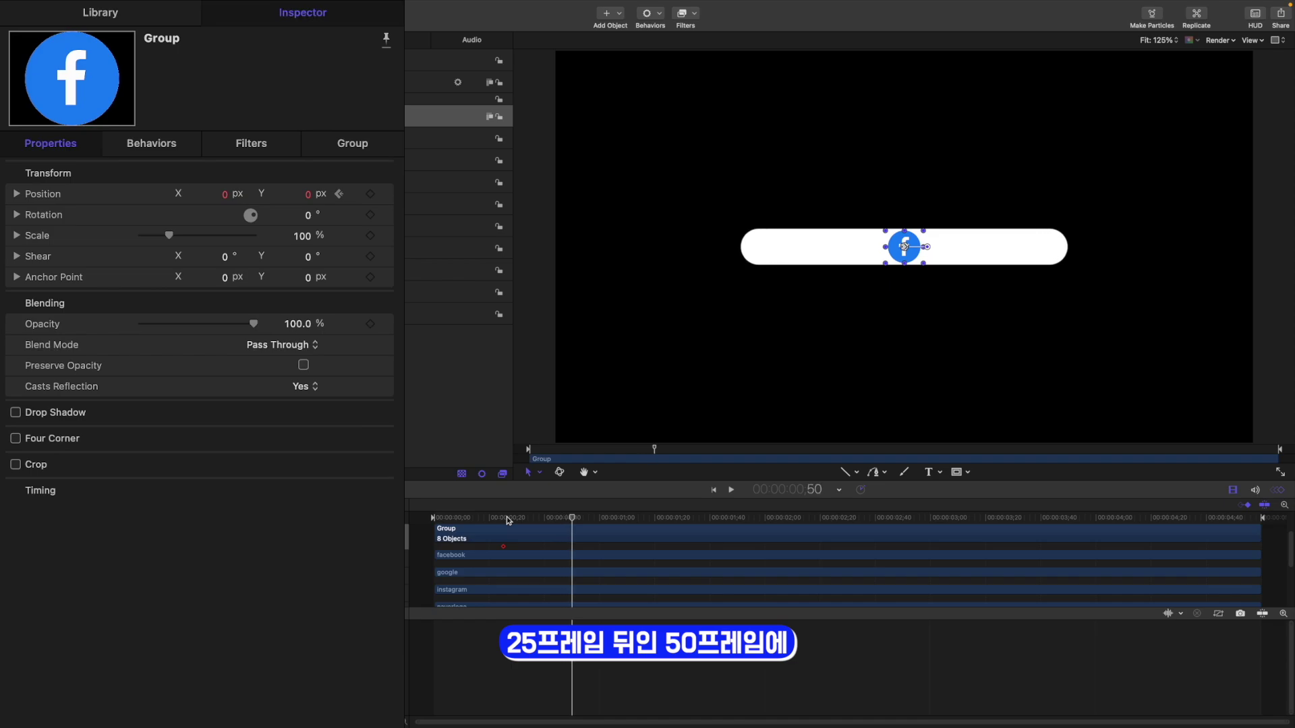
left_click(224, 195)
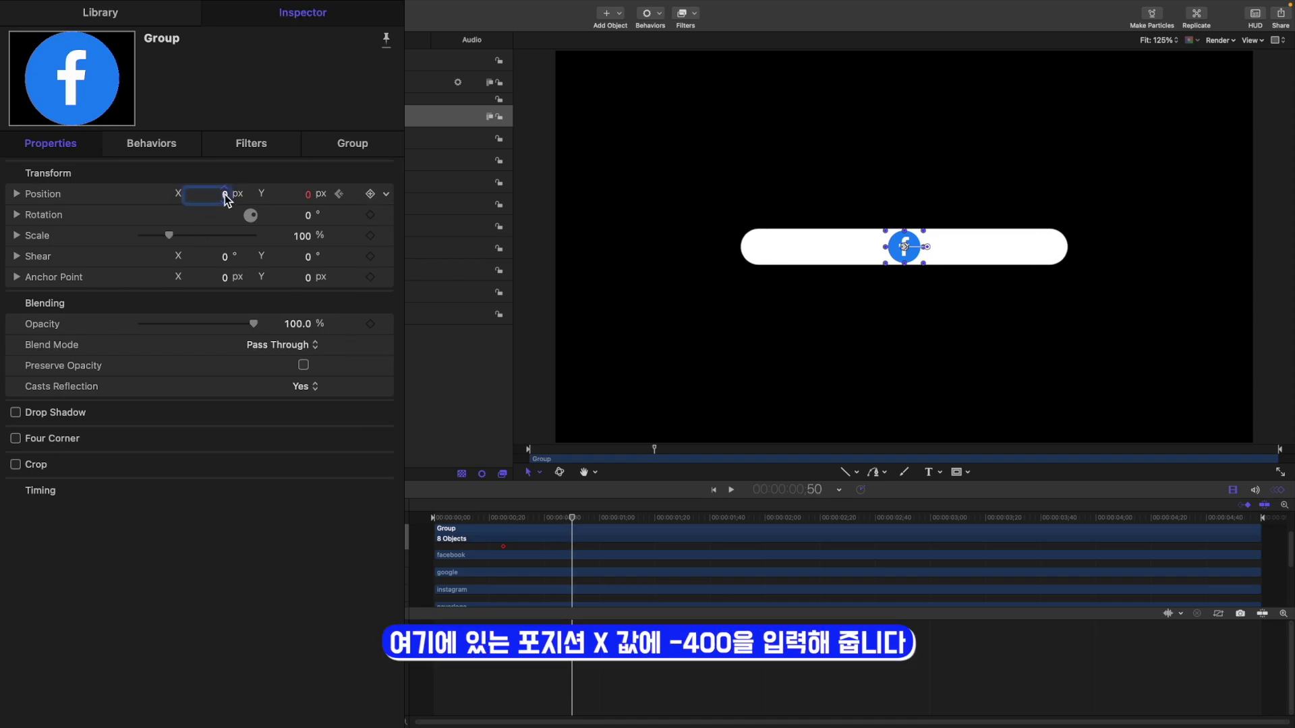
type("-400")
key("Return")
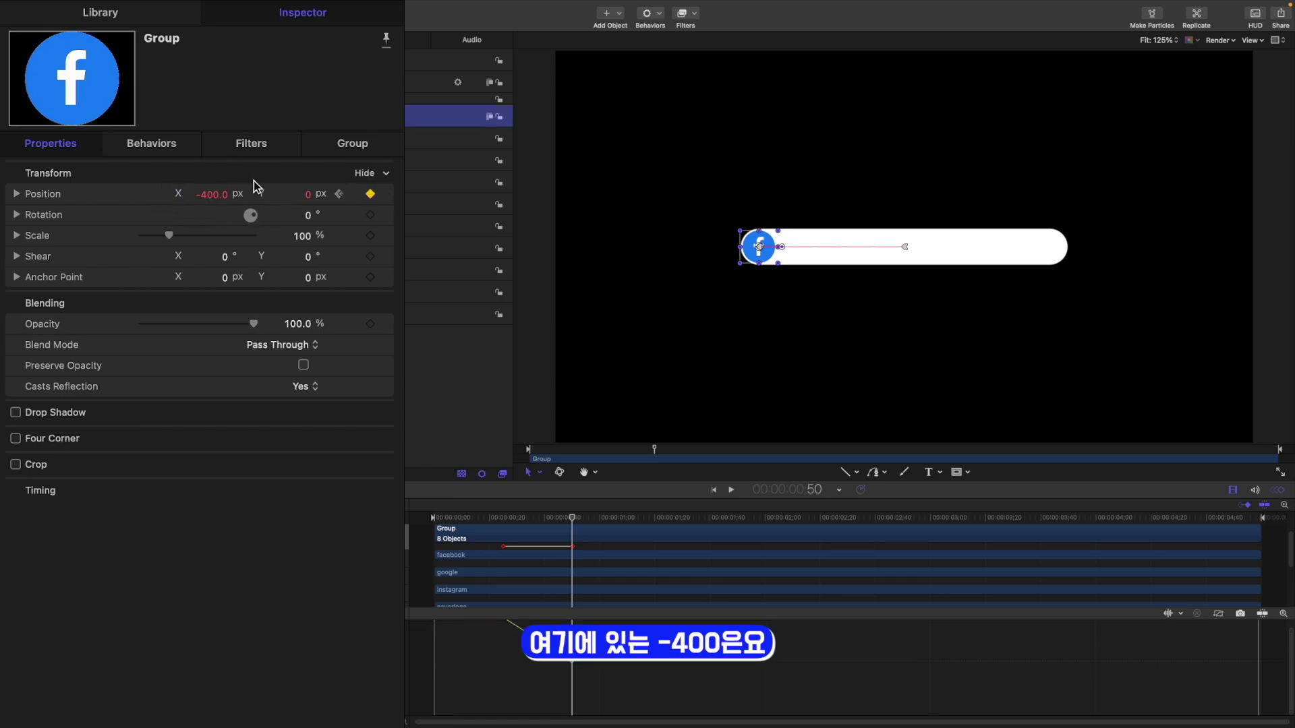
Check the X values of the Line's control points in its geometry settings.
left_click(409, 316)
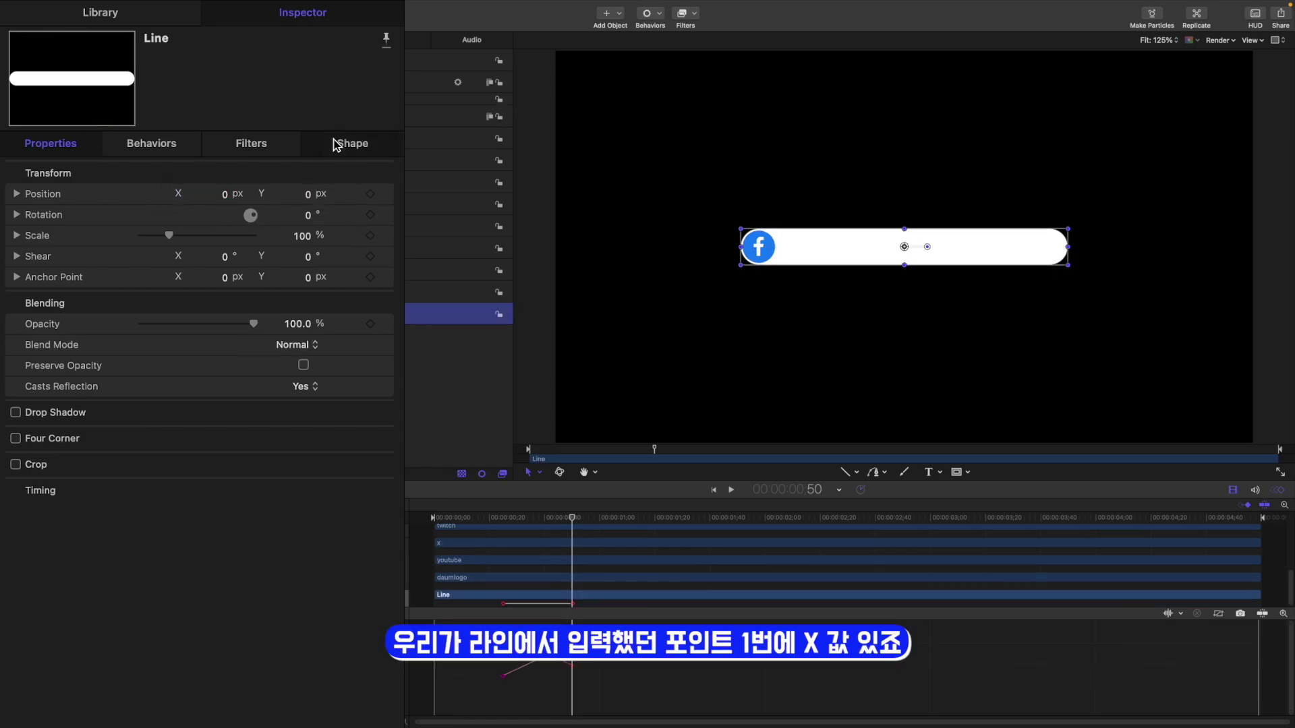
left_click(364, 142)
left_click(261, 168)
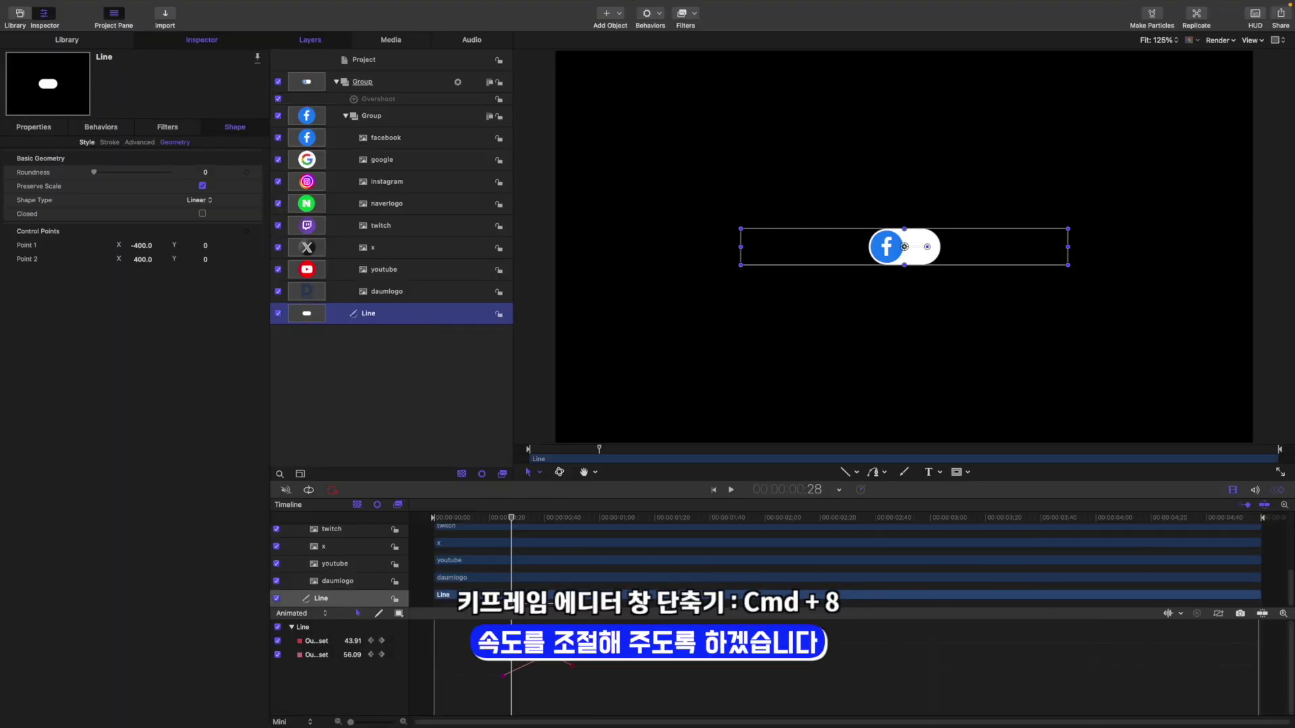
Apply Ease Both interpolation to all of the Line's point offset keyframes.
left_click_drag(593, 624, 499, 677)
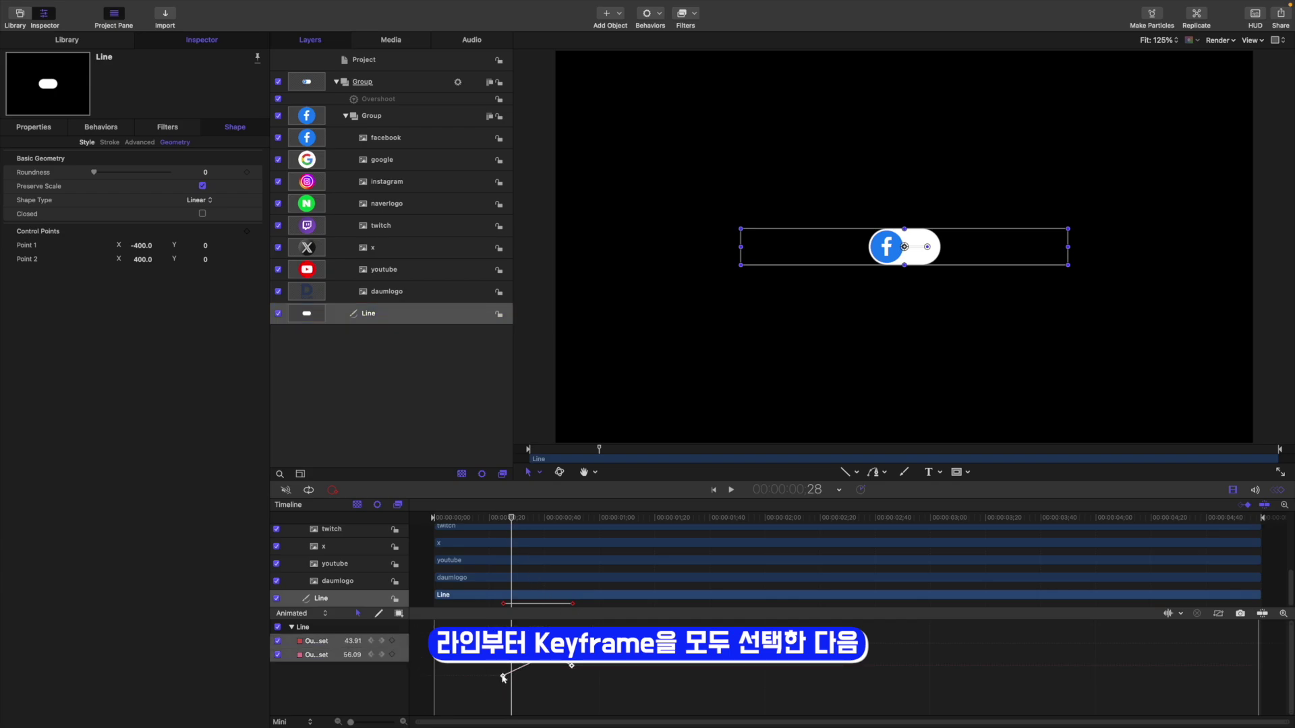
right_click(503, 676)
left_click(516, 666)
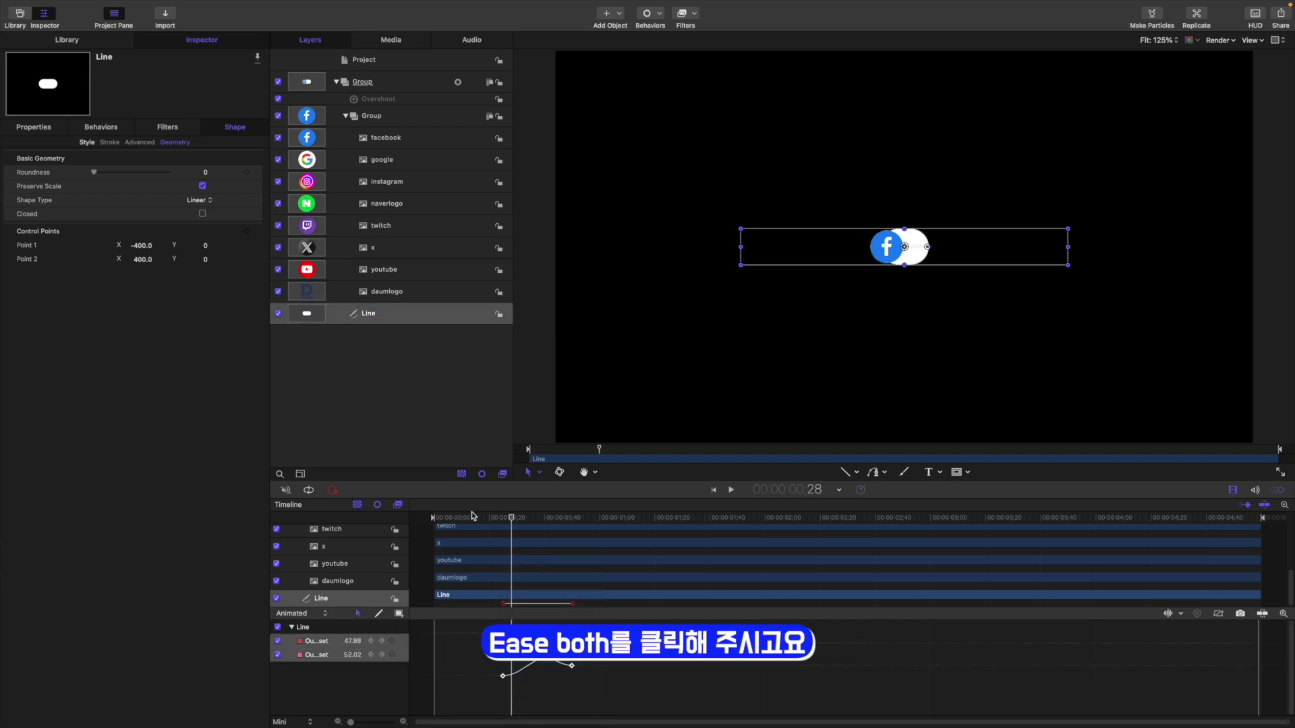
Apply Ease Both interpolation to all Position keyframes of the nested logo group.
left_click(416, 116)
left_click_drag(600, 684, 479, 613)
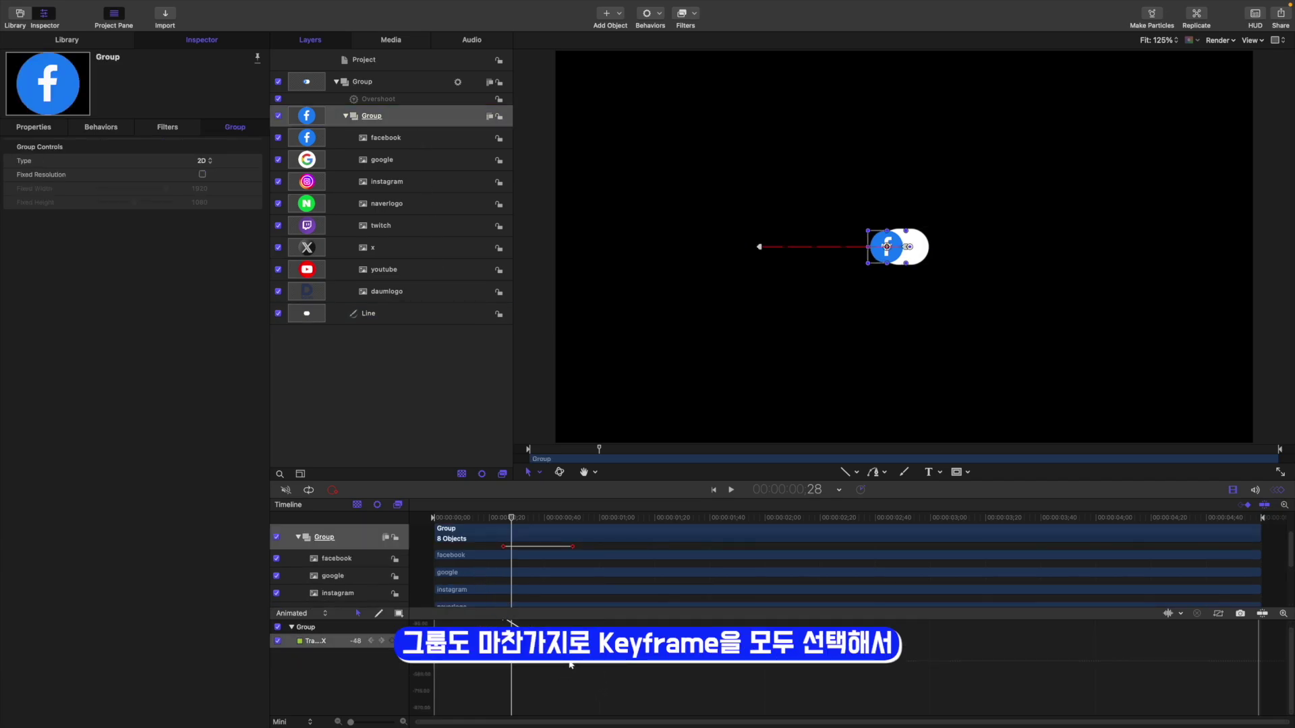
right_click(570, 664)
left_click(597, 666)
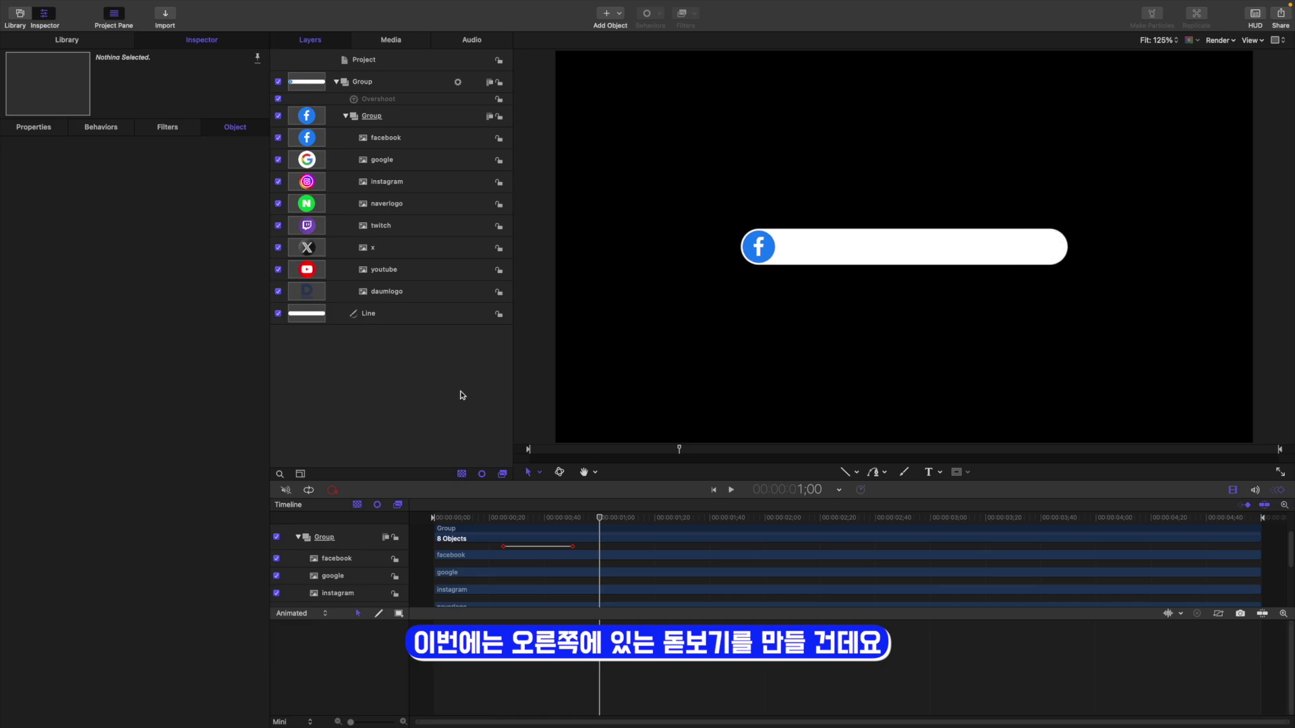
Create a new top-level group and name it 돋보기.
right_click(434, 380)
left_click(445, 365)
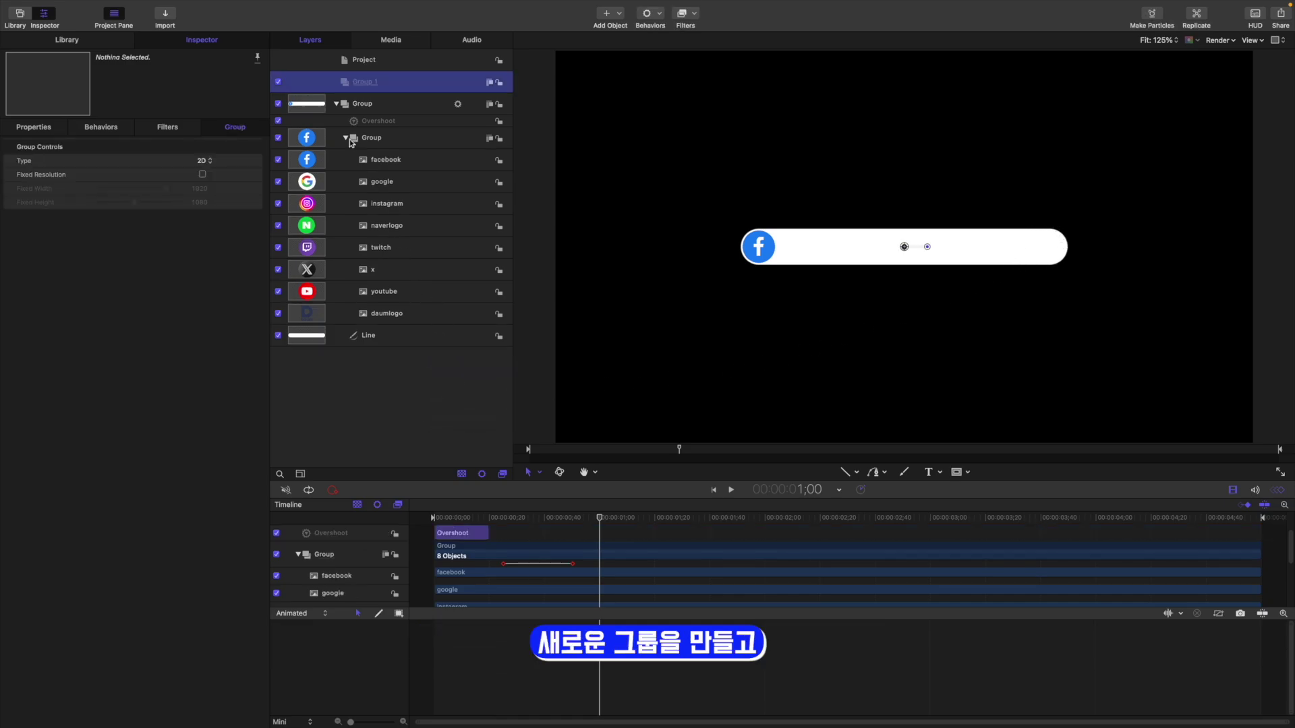
double_click(407, 82)
key("super+a")
type("돋보기")
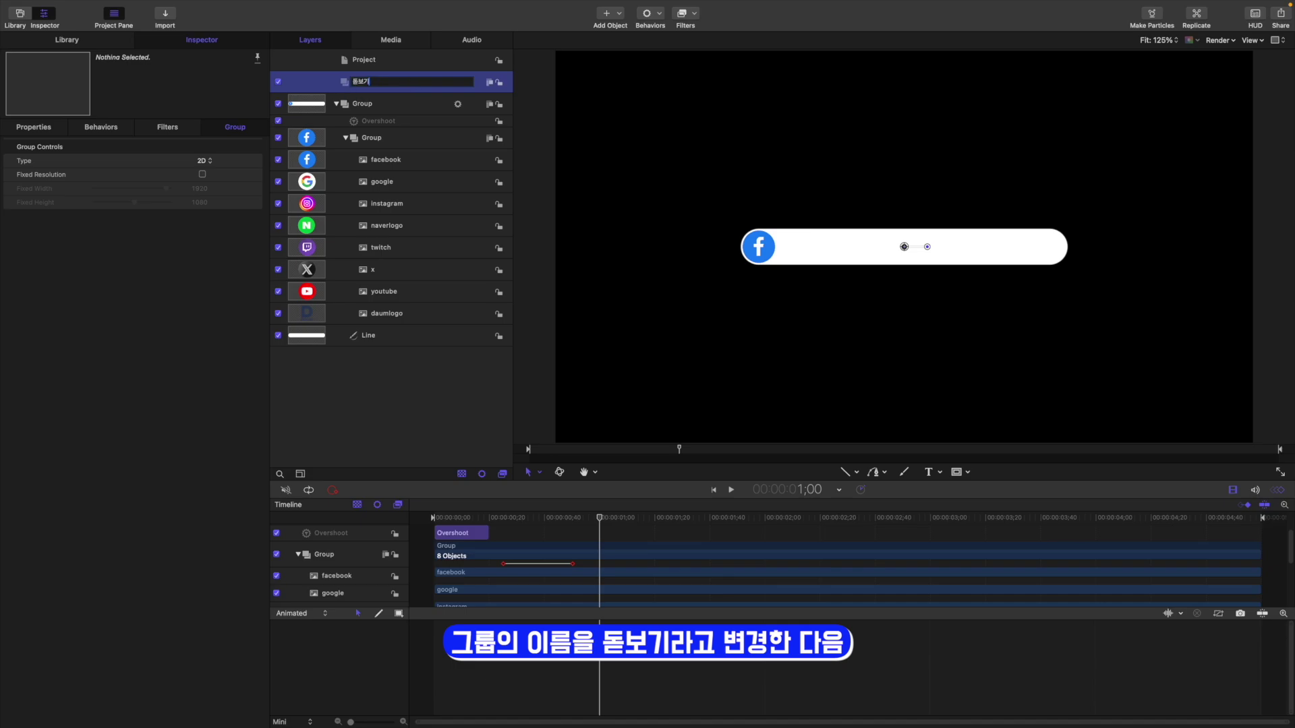
key("Return")
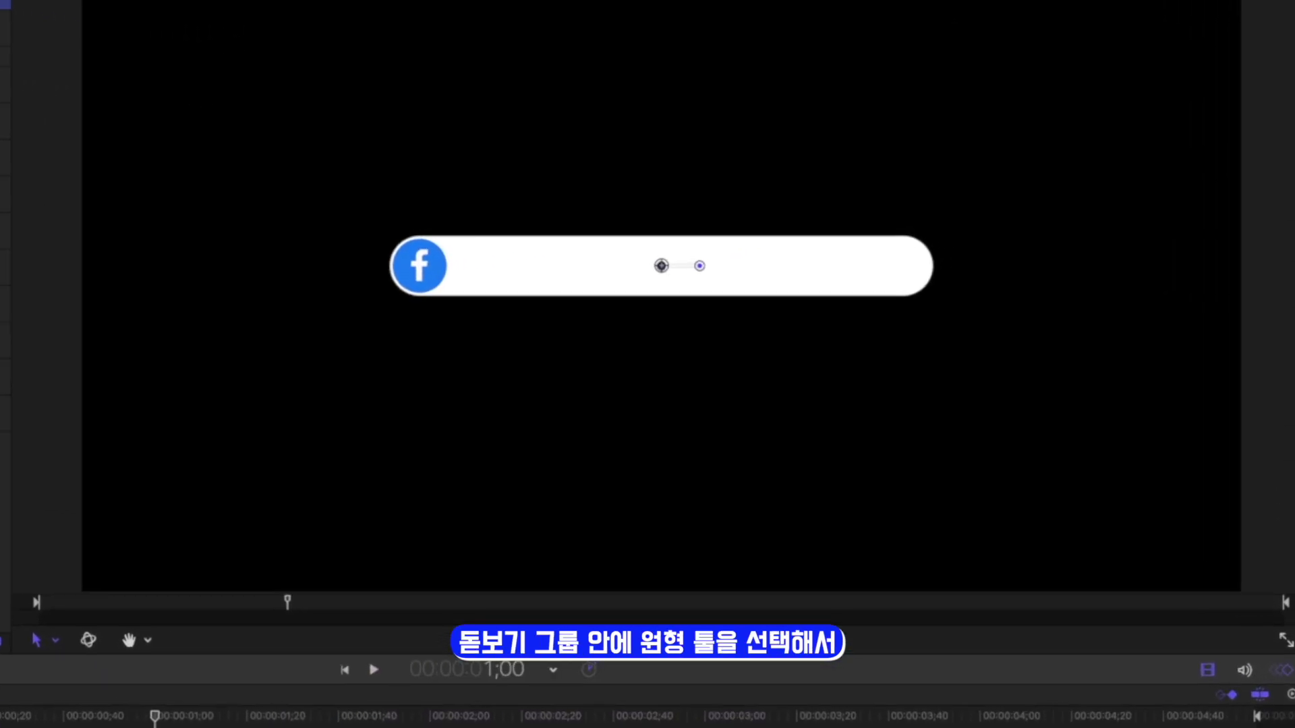
Draw a small circle inside the 돋보기 group, over the search bar.
left_click(854, 472)
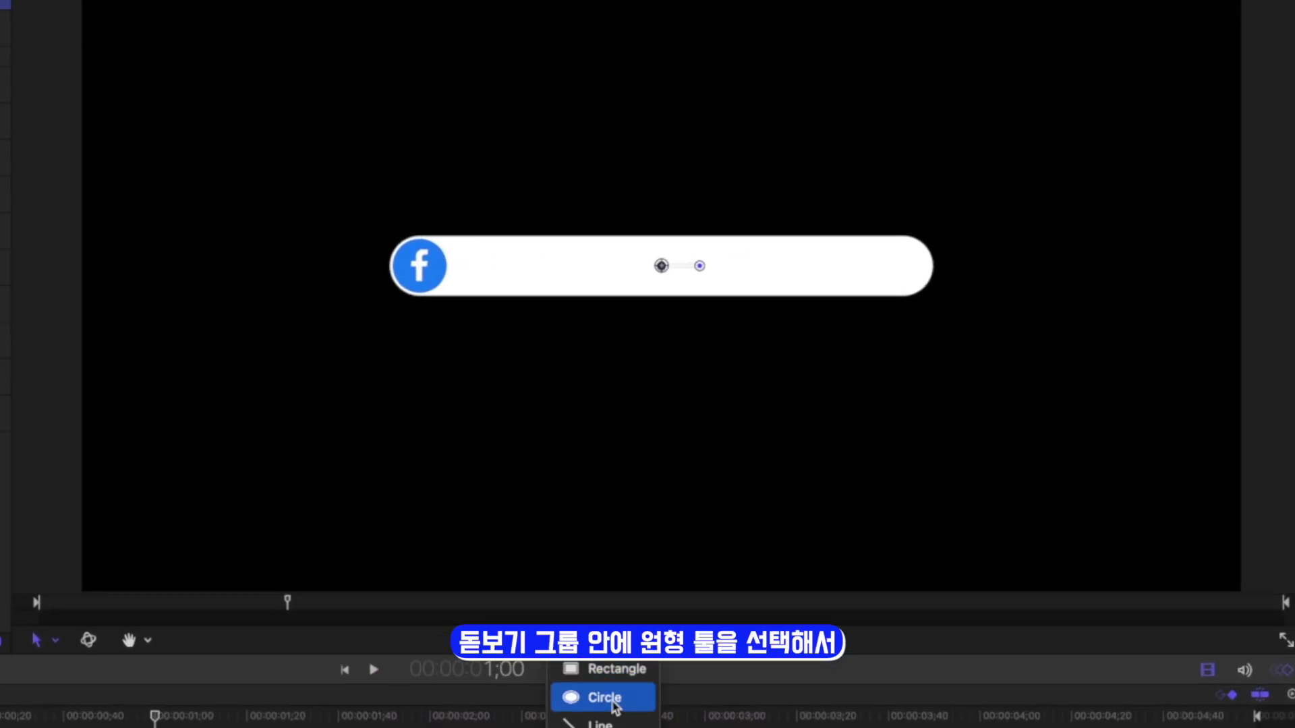
left_click(611, 704)
left_click_drag(594, 246, 622, 274)
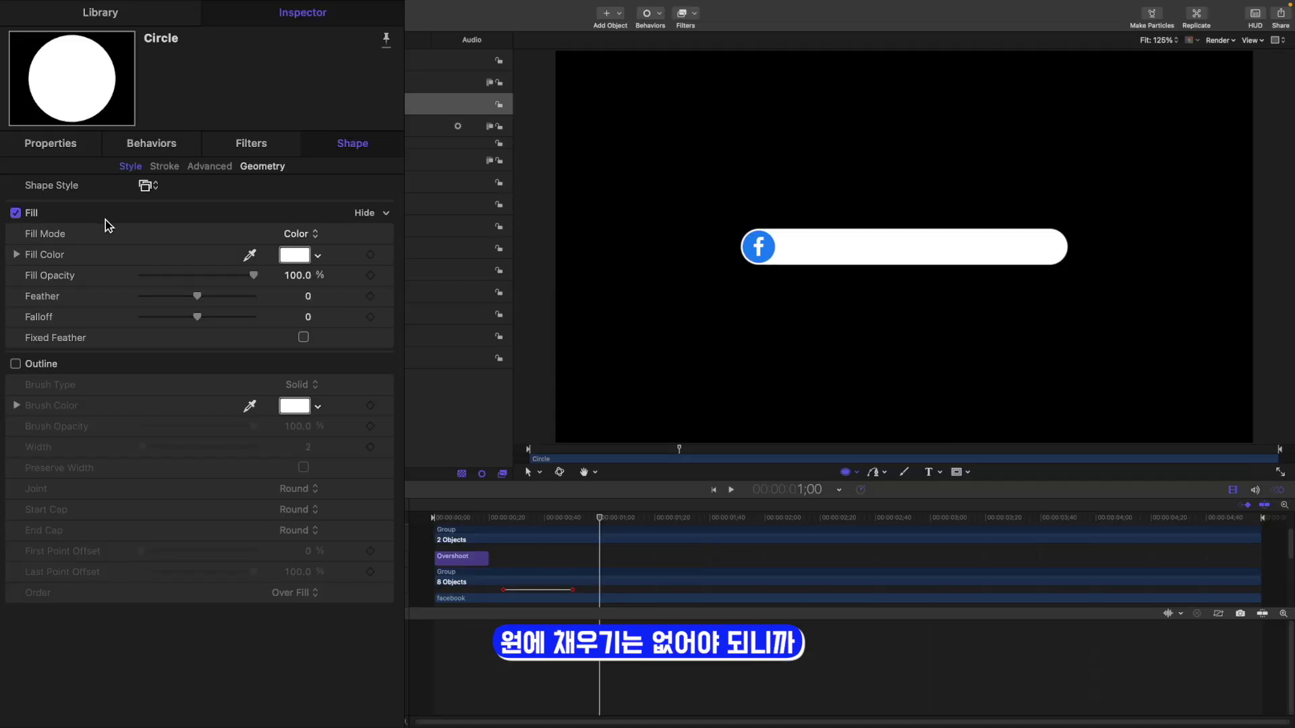
Turn off the circle's Fill and give it an Outline in the Facebook logo's blue with a Width of 10.
left_click(15, 212)
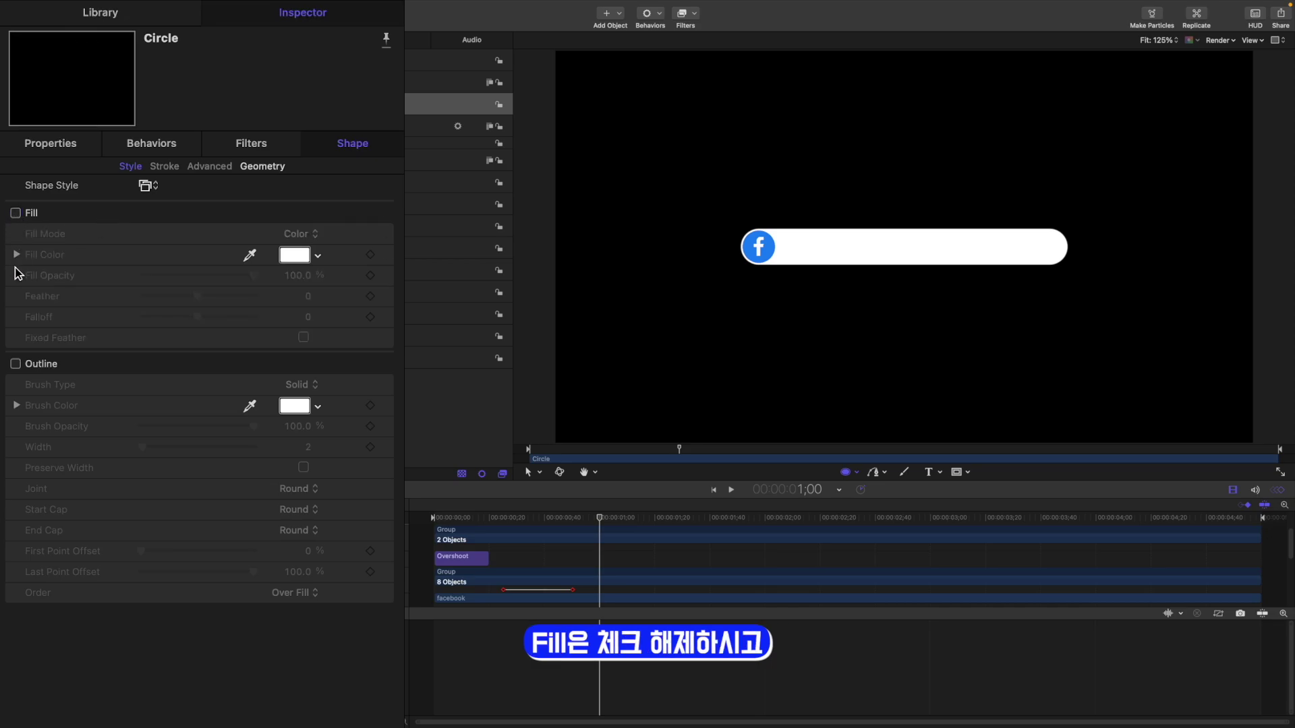
left_click(15, 364)
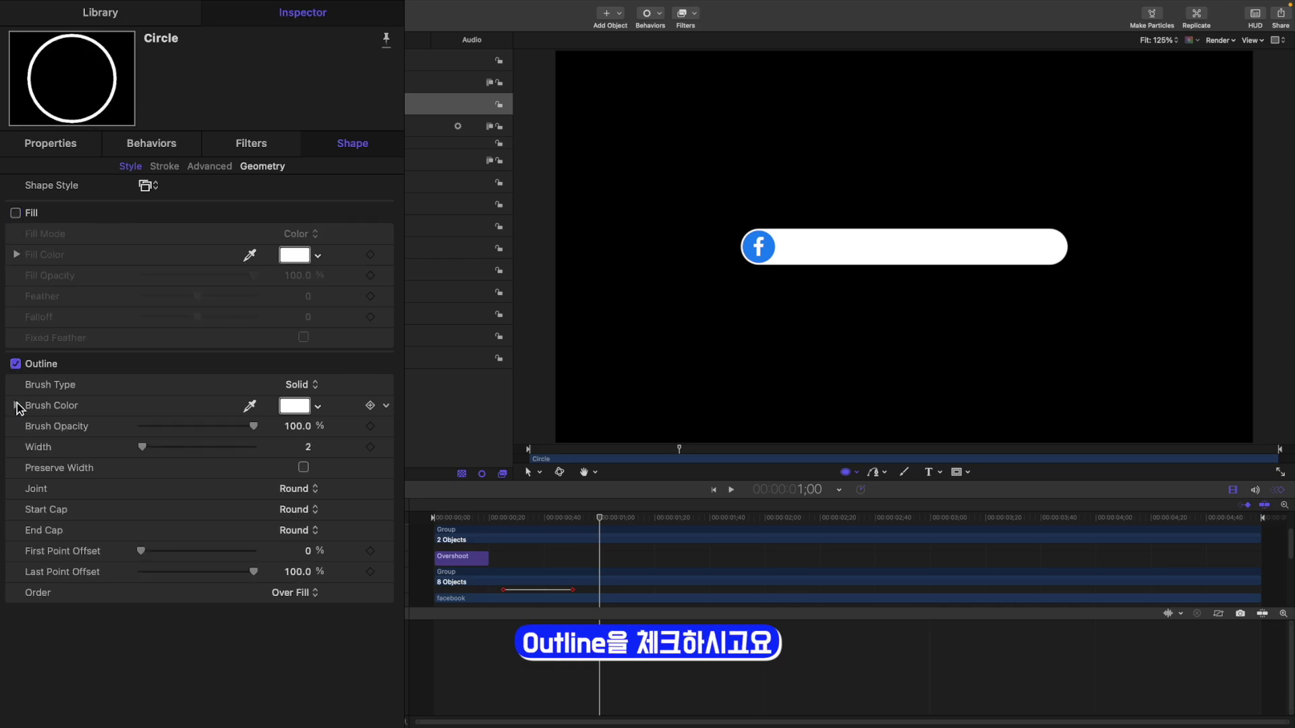
left_click(252, 404)
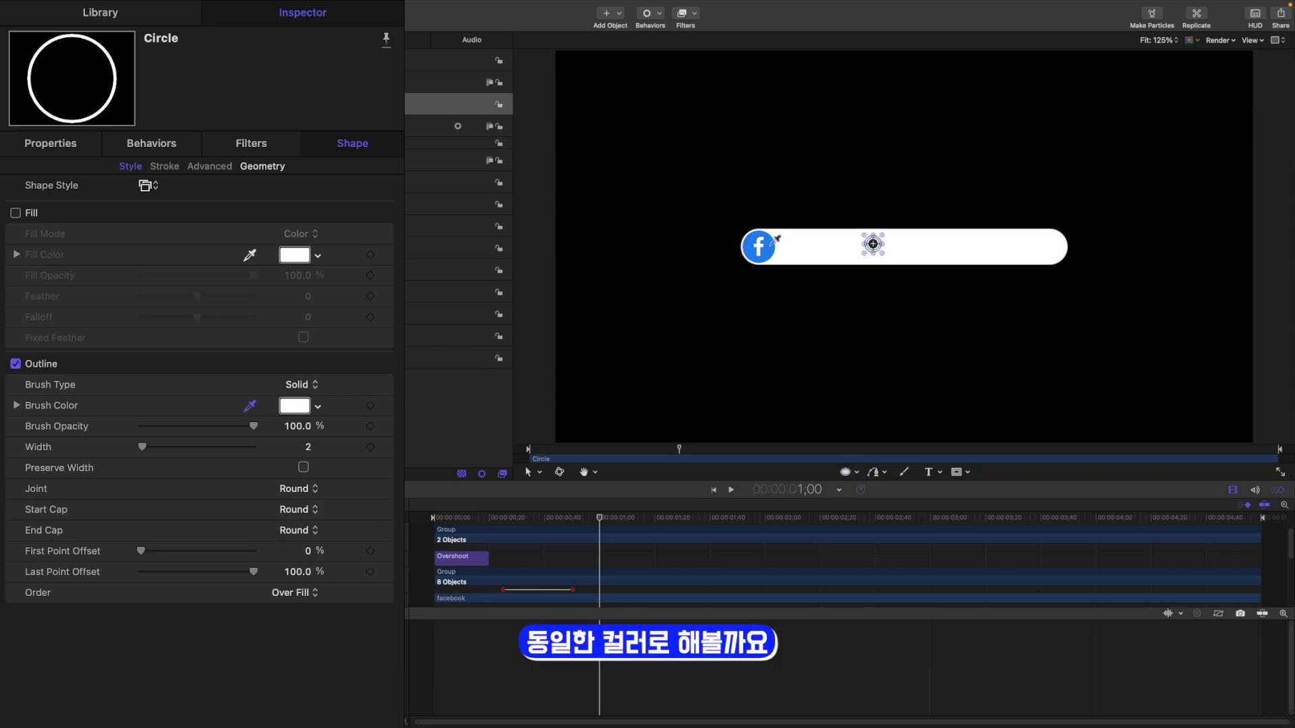
left_click(771, 244)
left_click(306, 447)
type("10")
key("Return")
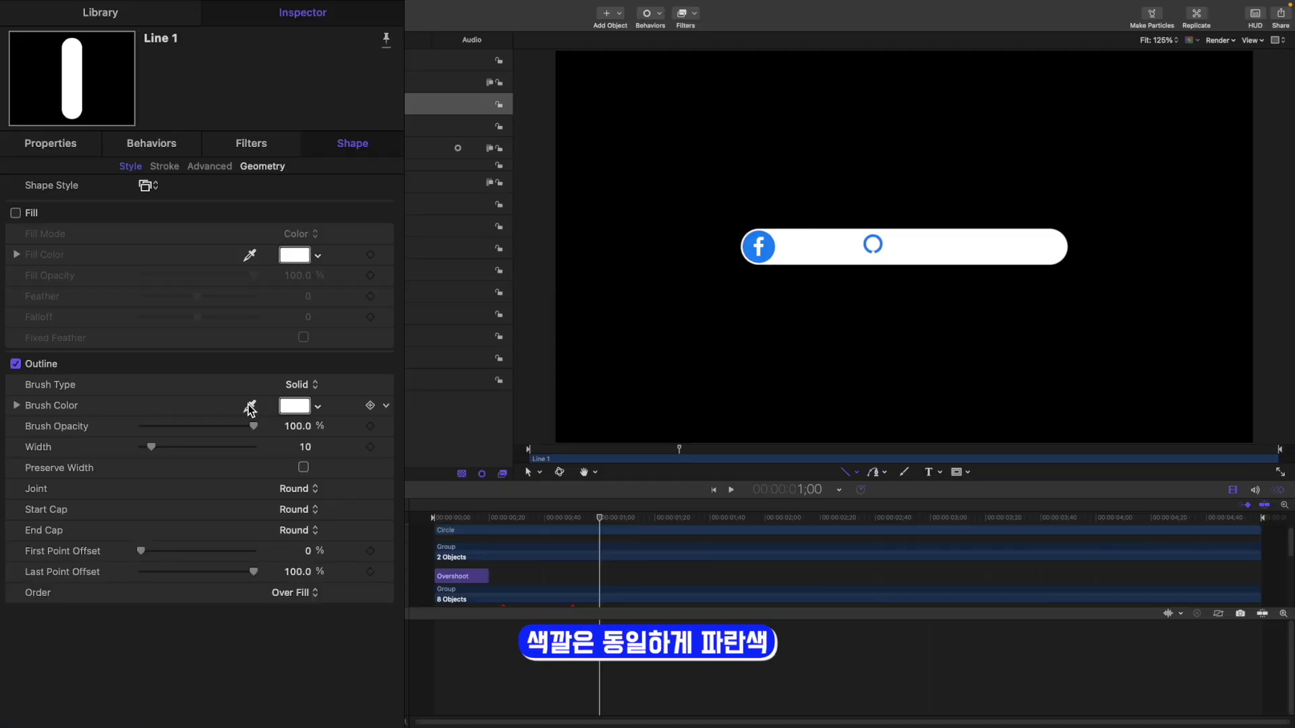
Match the outline color of Line 1 to the Facebook logo's blue.
left_click(249, 405)
left_click(773, 238)
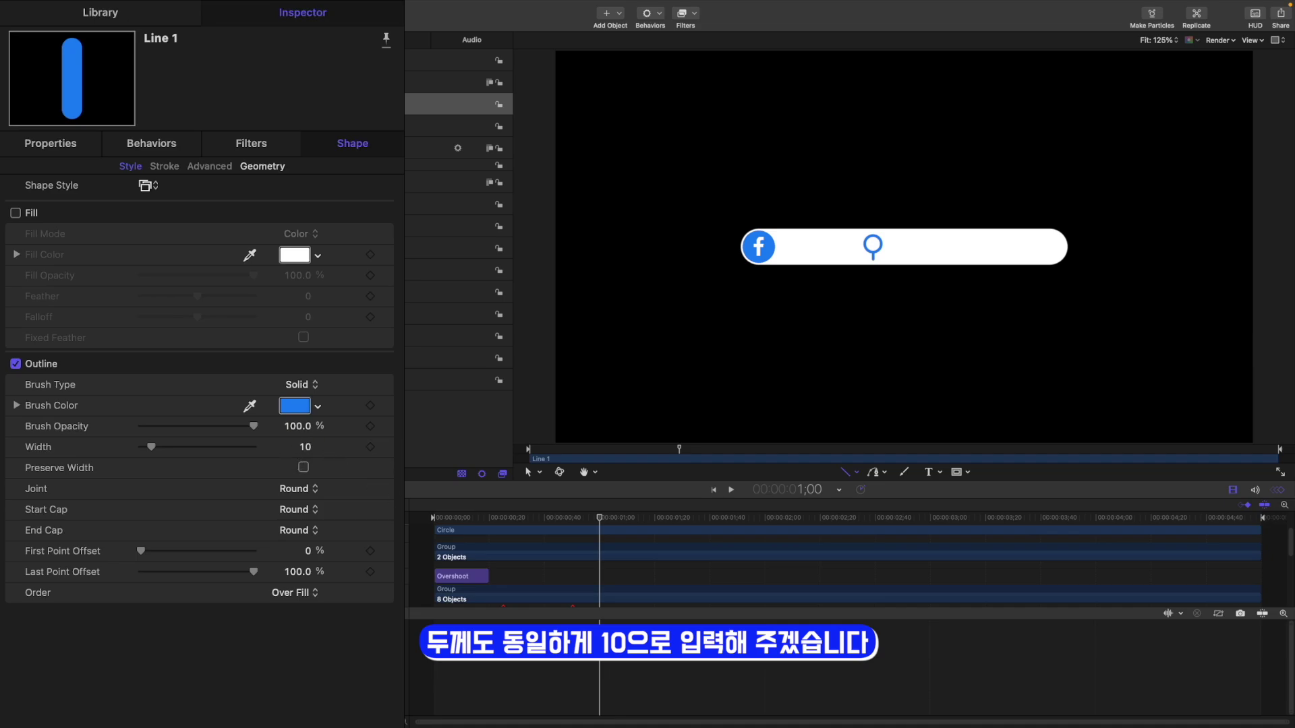
left_click(385, 425)
Reset the Position parameter of both Line 1 and the Circle.
left_click(403, 105)
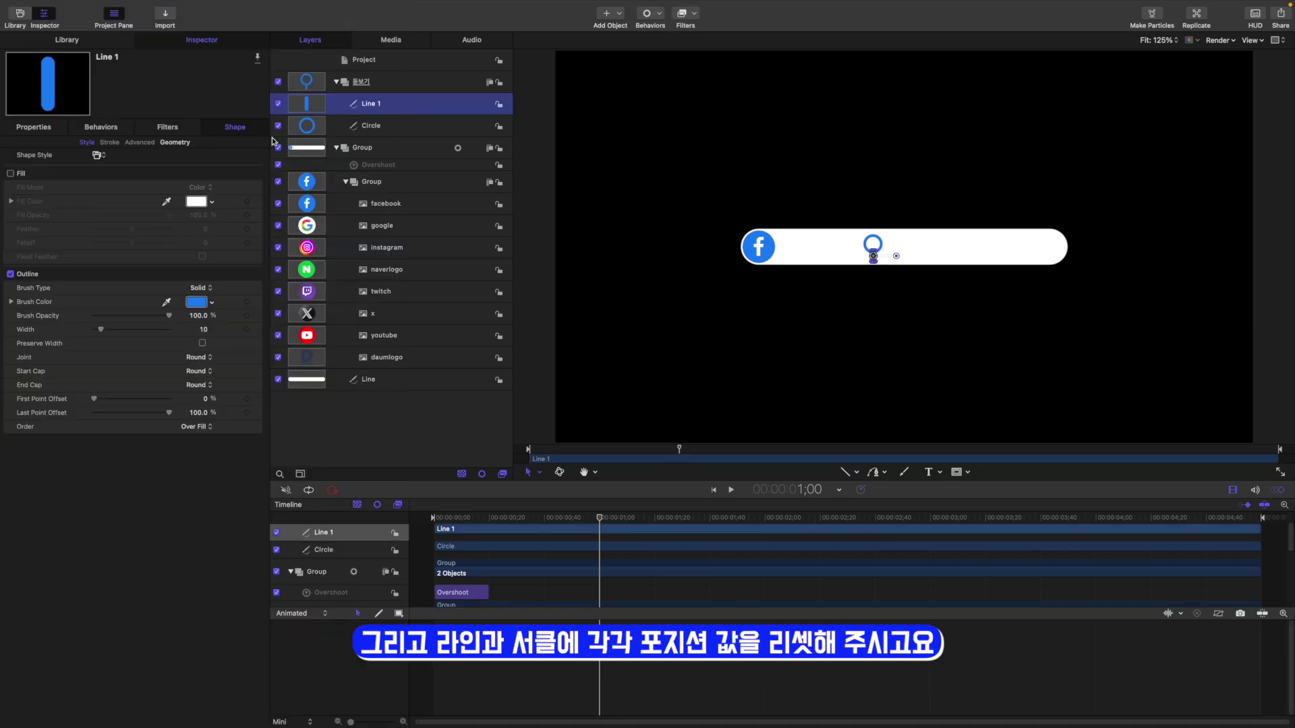
left_click(34, 127)
left_click(257, 161)
left_click(292, 167)
key("Down")
left_click(257, 162)
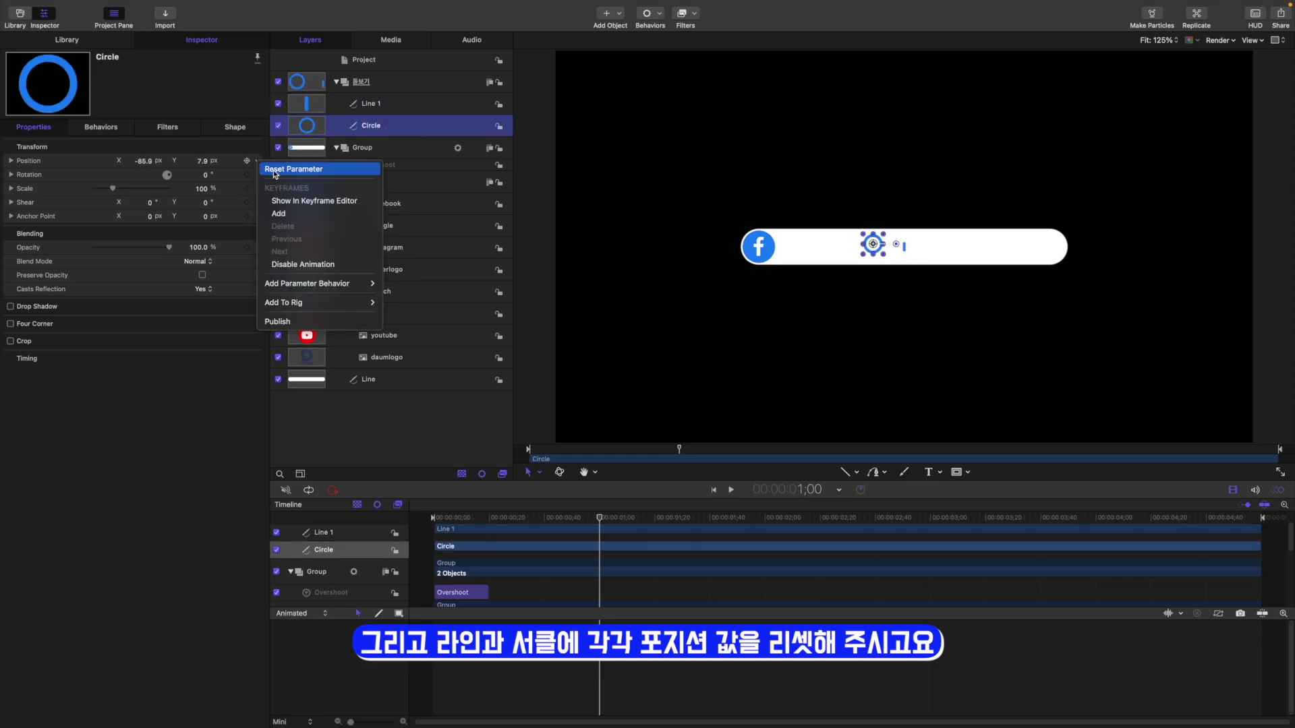
left_click(277, 174)
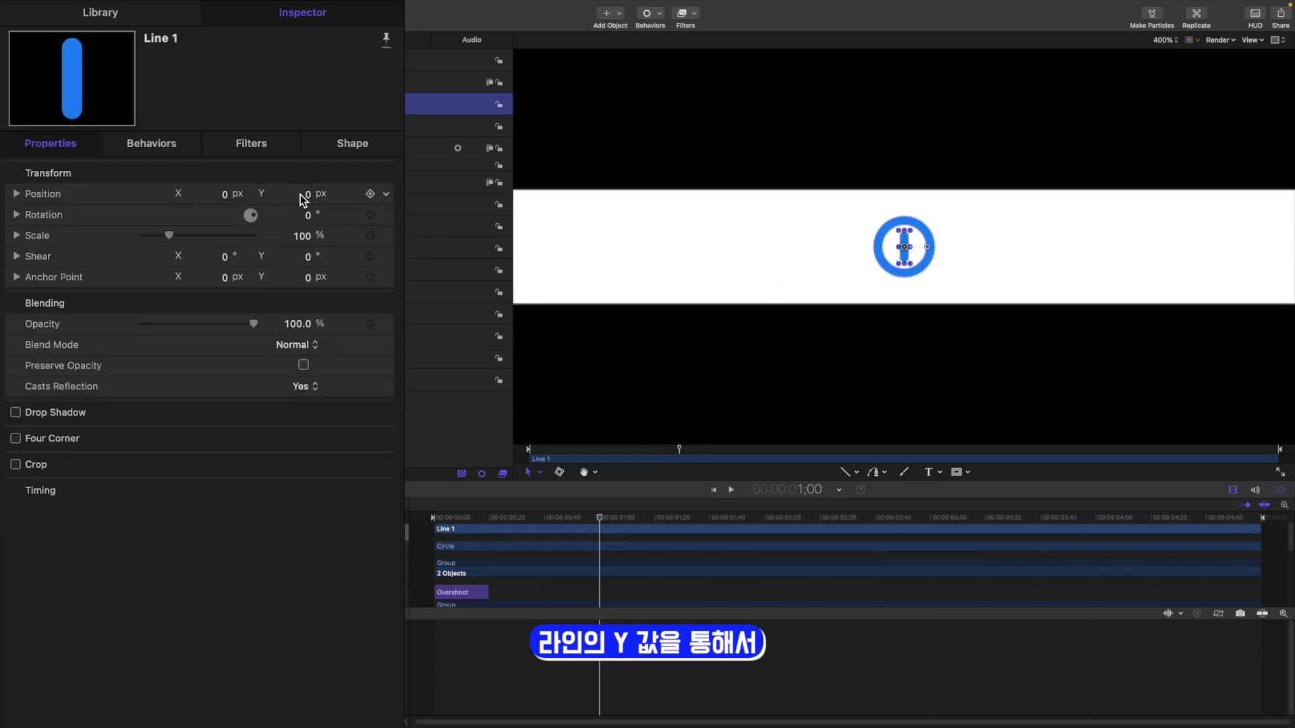
Lower Line 1 to a Y position of about -32.4 px so it forms the magnifier's handle.
left_click_drag(302, 200, 302, 222)
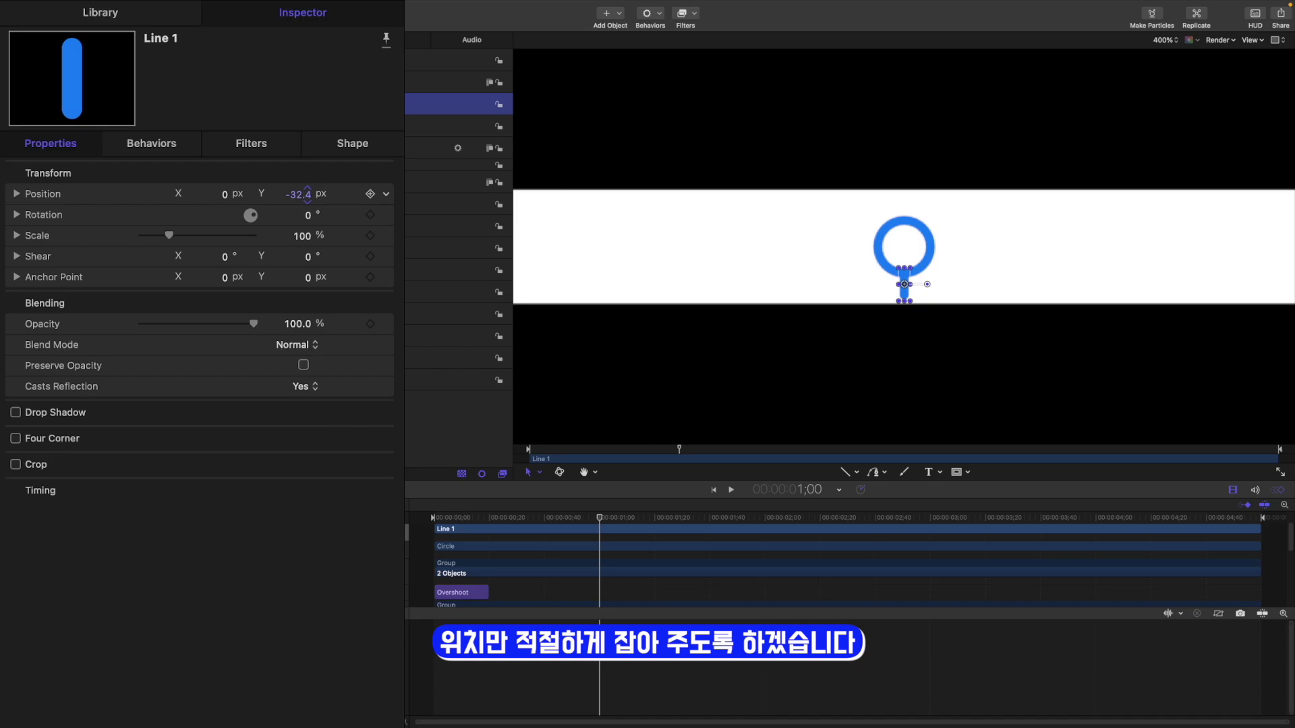
left_click(908, 327)
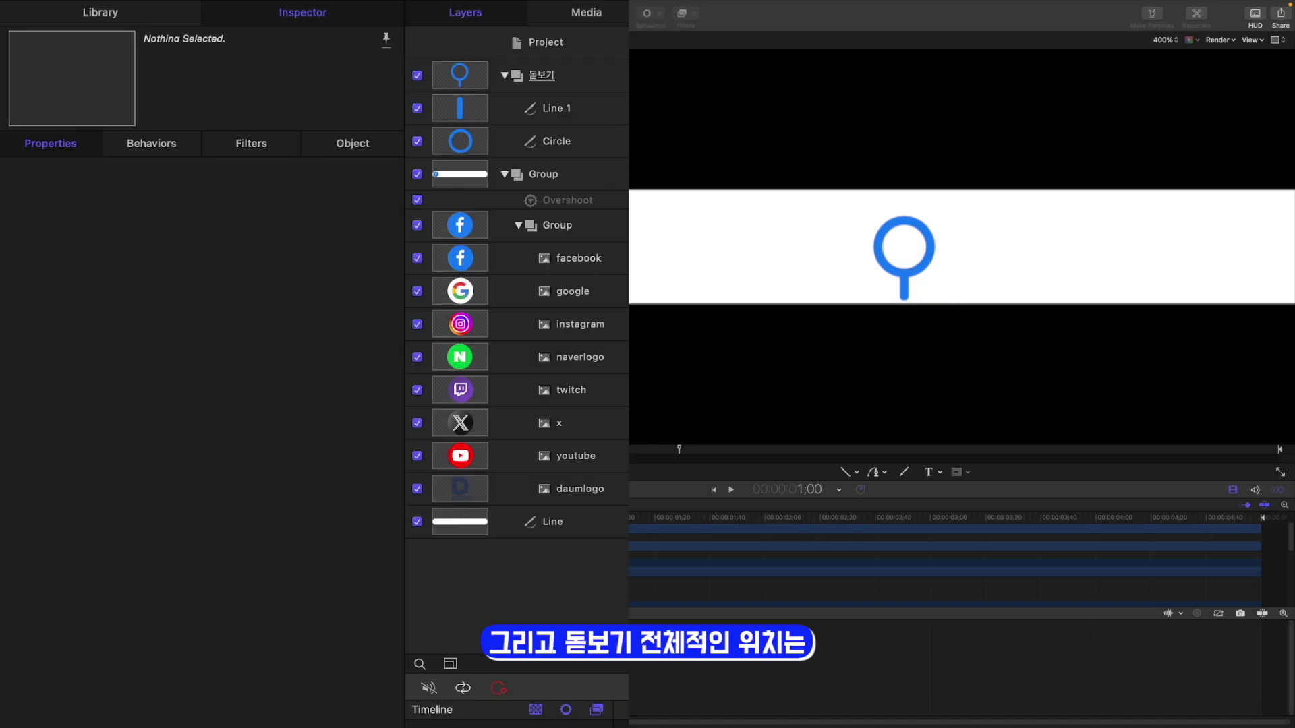
Set the 돋보기 group's Y position to 11 px and its scale to 90%.
left_click(610, 80)
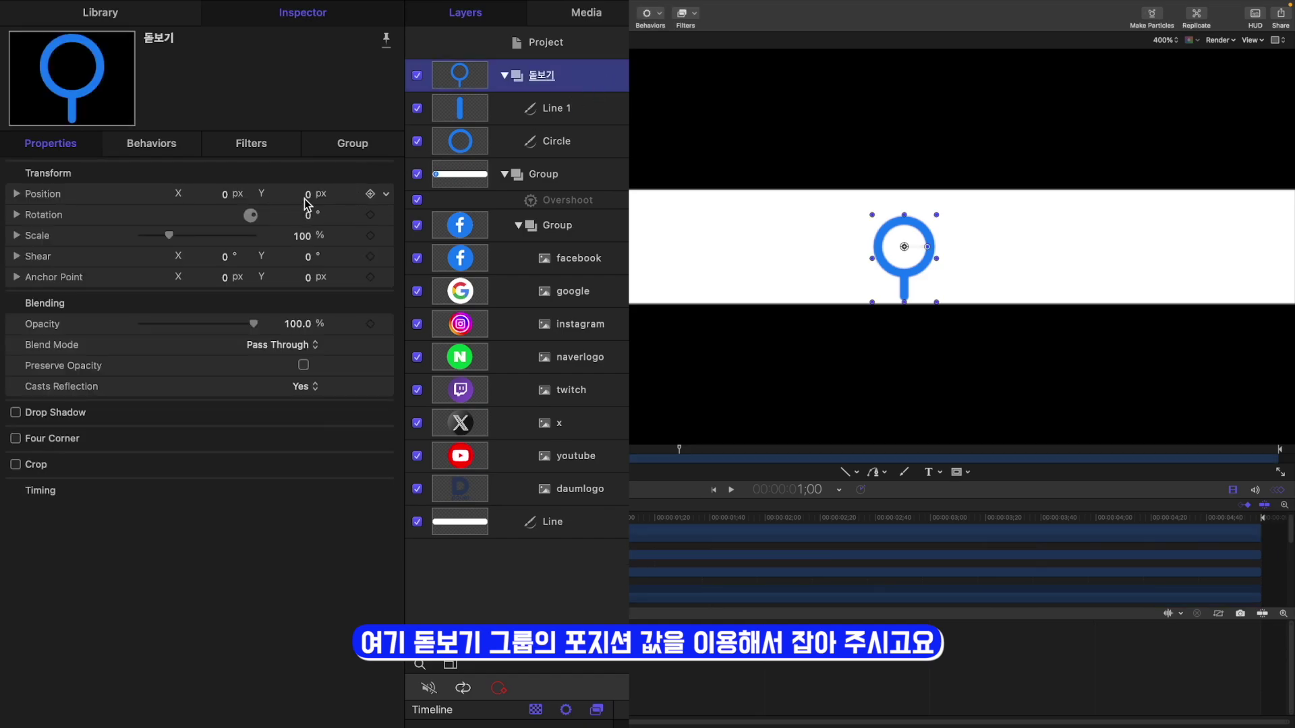
left_click_drag(308, 198, 297, 236)
key("F5")
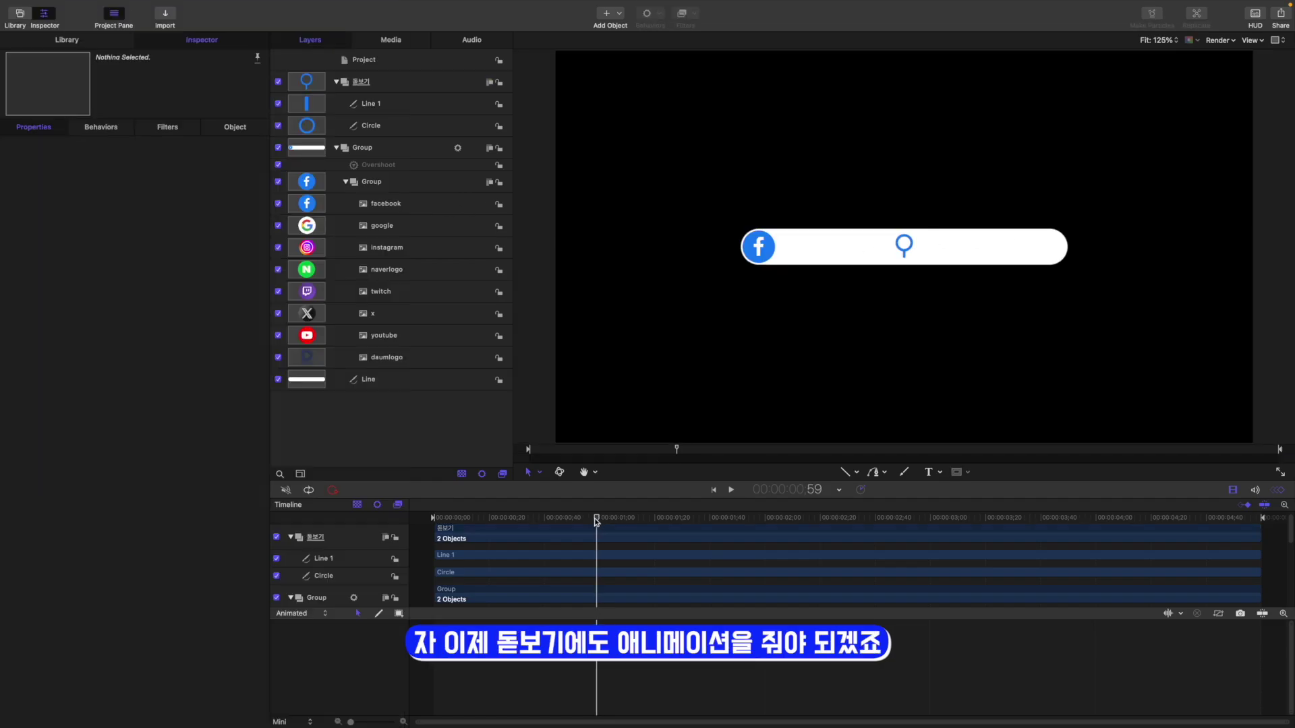
Add Position, Rotation and Opacity keyframes to the 돋보기 group at 00:00:00;25.
left_click_drag(599, 518, 504, 521)
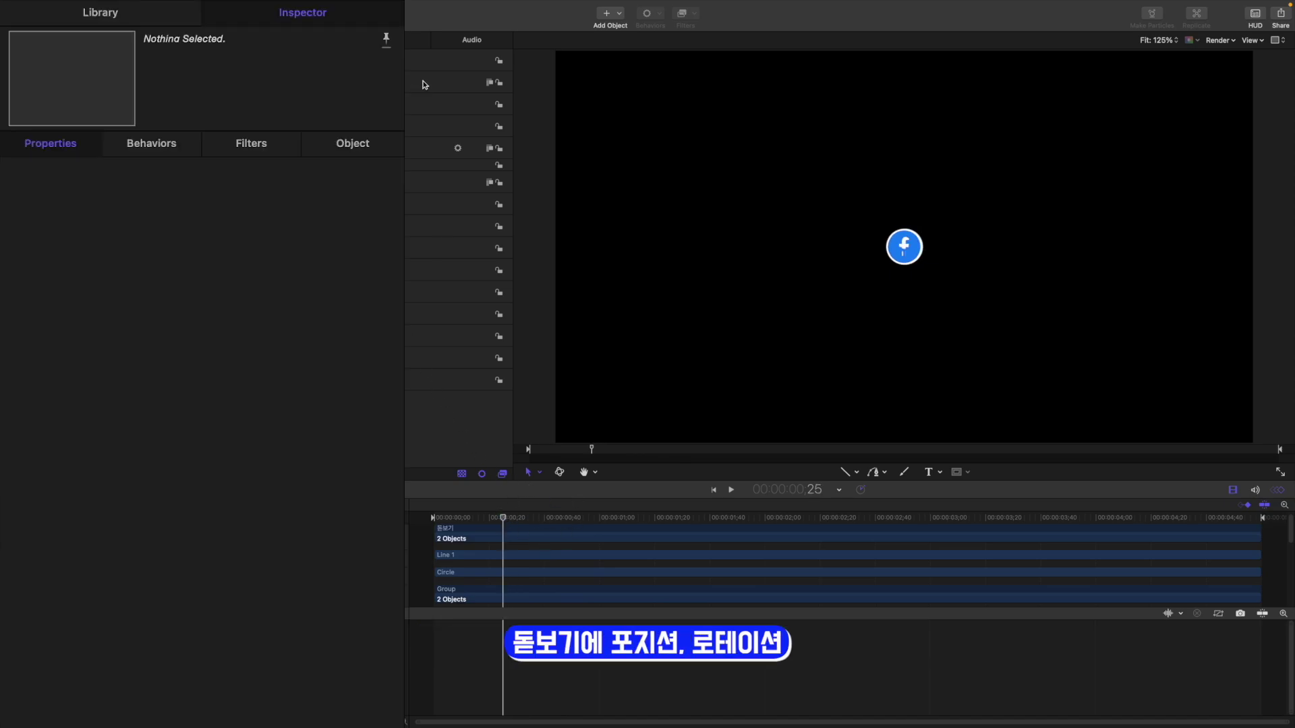
left_click(422, 85)
left_click(368, 195)
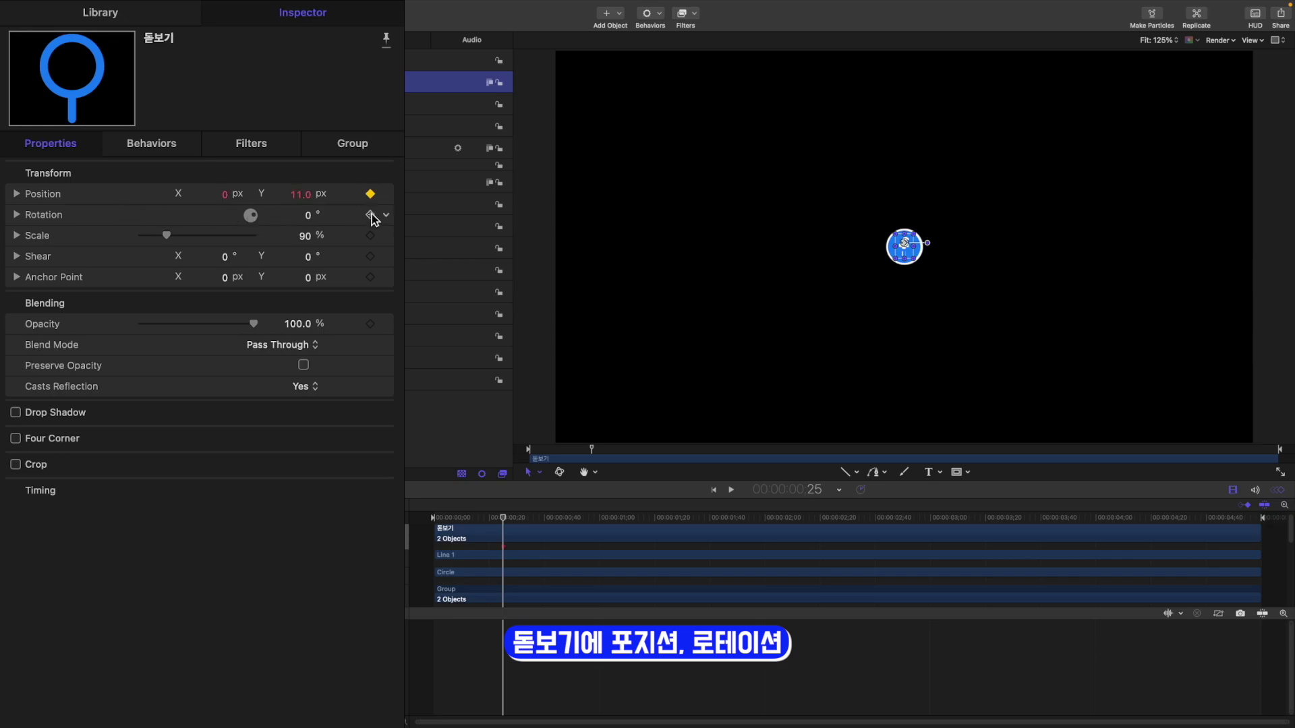
left_click(369, 325)
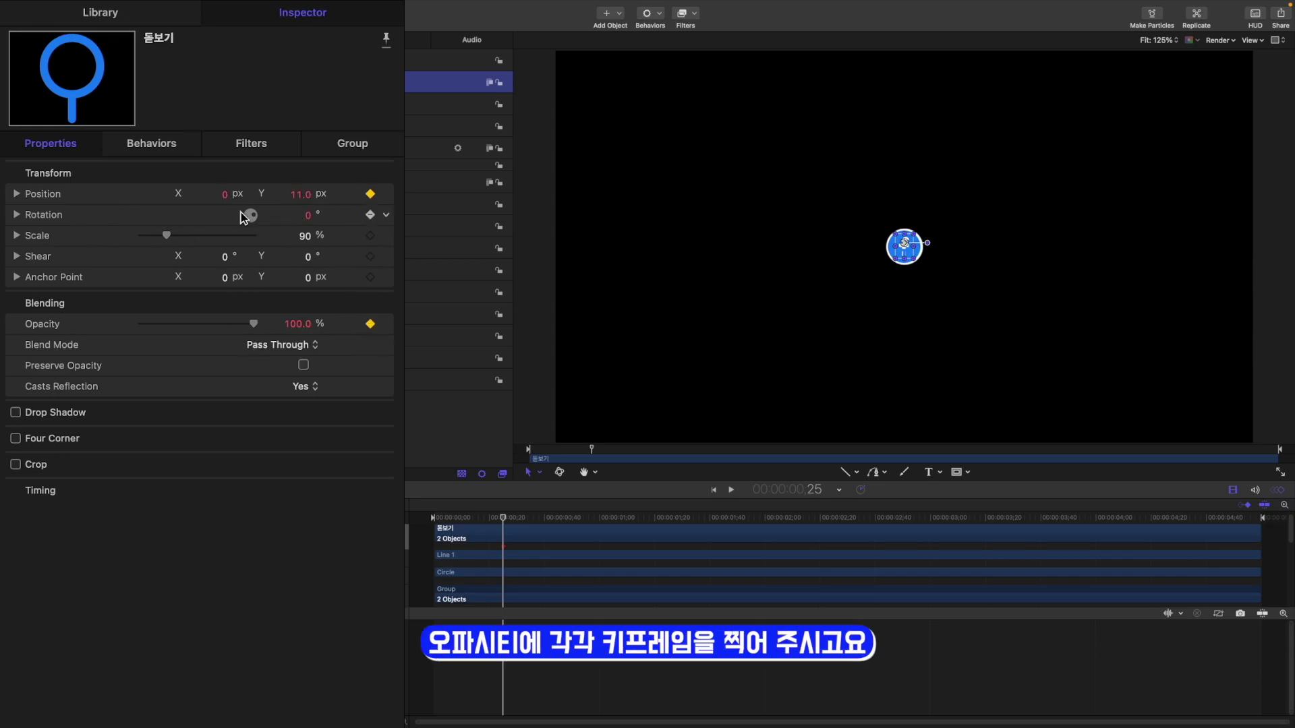
Keyframe the 돋보기 group's Rotation at -20° and Opacity at 0% on frame 25, and its Opacity at 100% on frame 40.
left_click(304, 216)
type("-20")
key("Return")
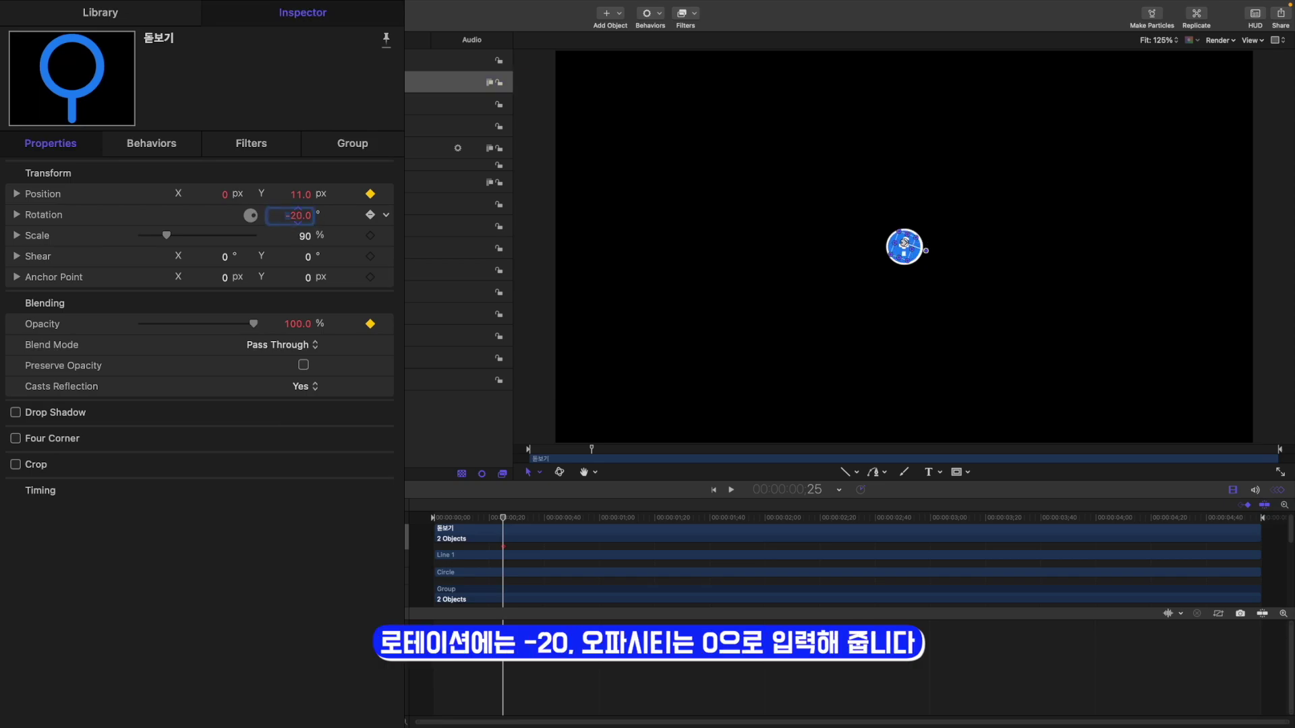
left_click_drag(253, 330, 28, 331)
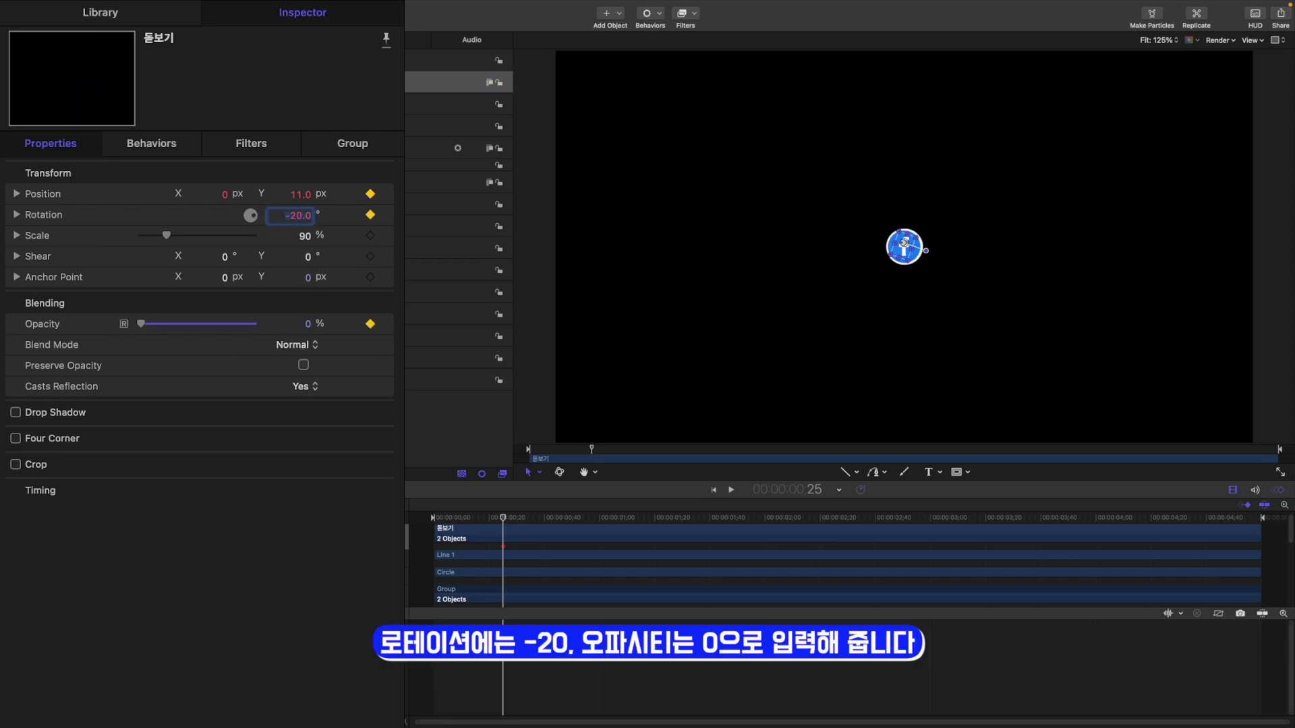
left_click_drag(504, 521, 544, 521)
left_click_drag(140, 324, 292, 333)
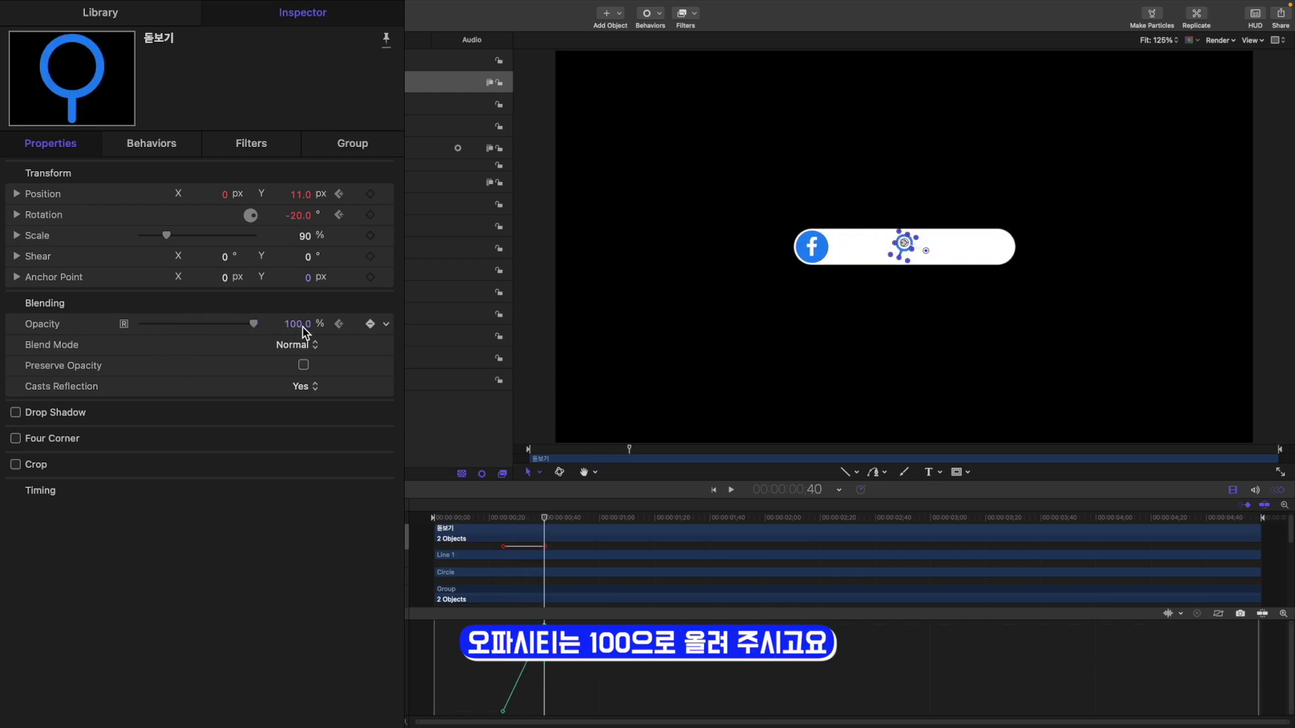
At 00:00:00;50, keyframe the 돋보기 group's X position at 390 px and its Rotation at 45°.
left_click_drag(545, 519, 574, 521)
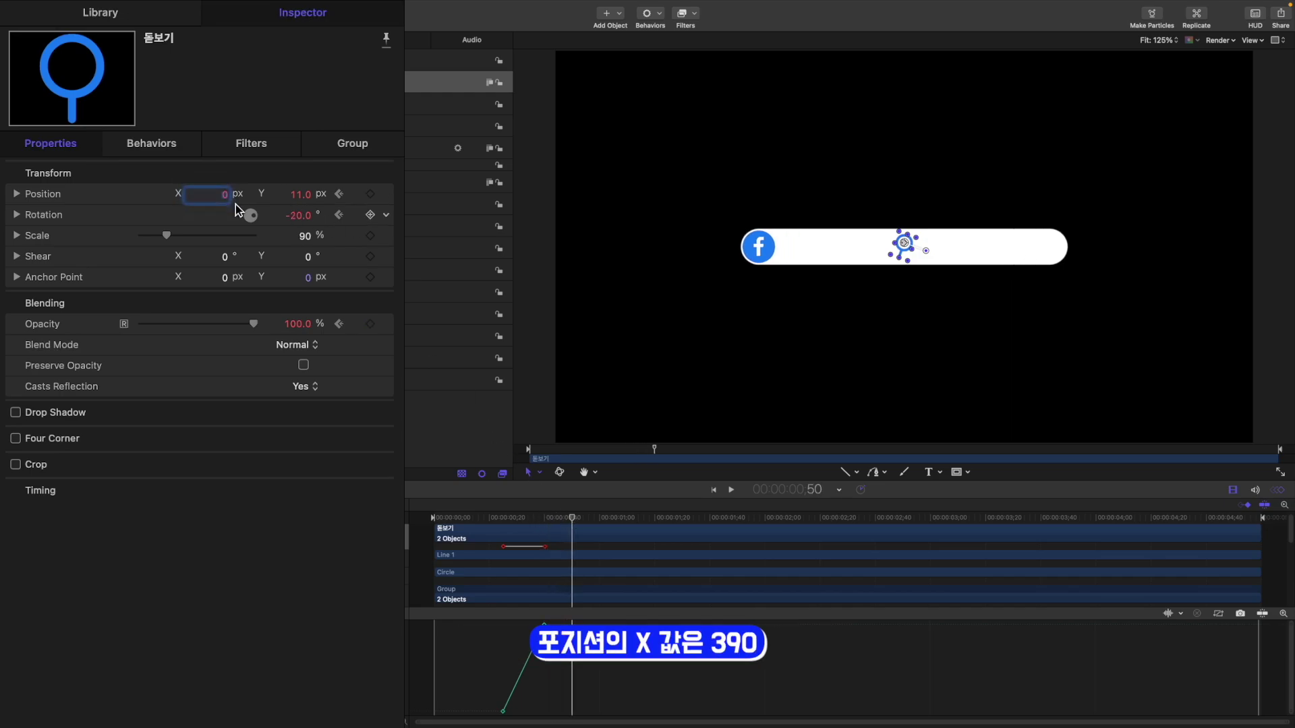
type("390")
key("Return")
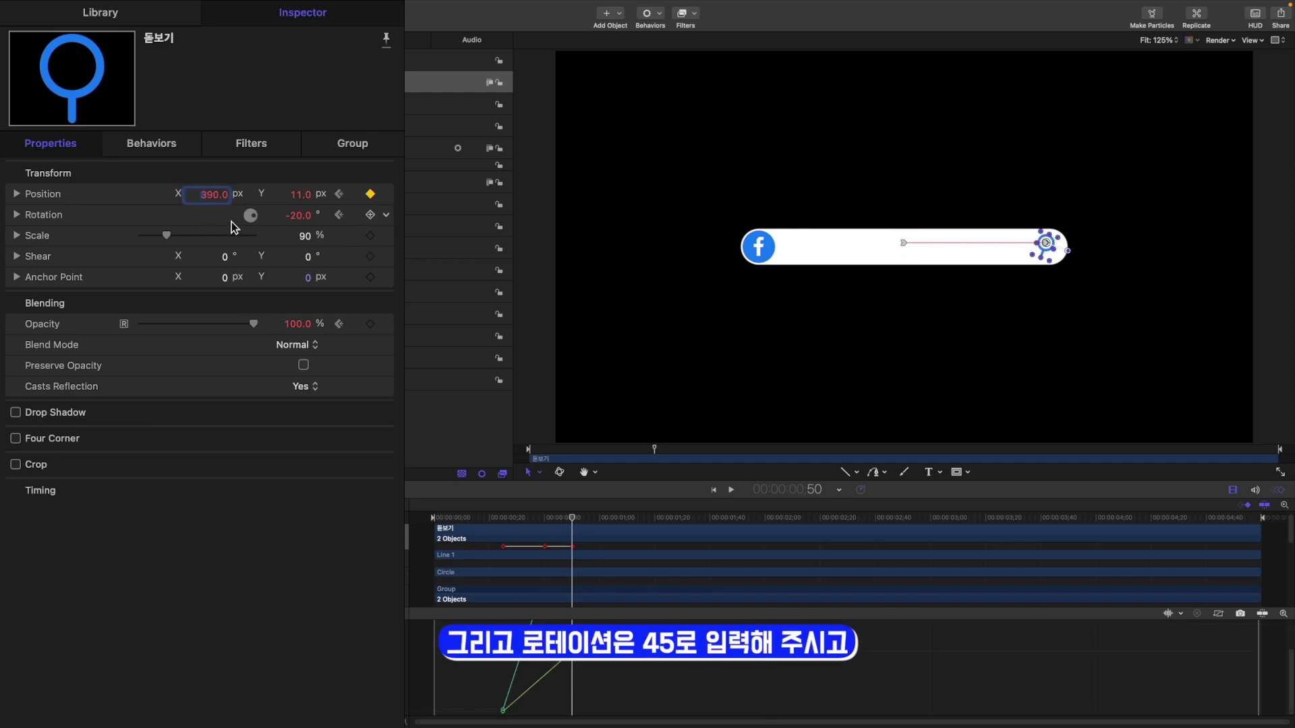
left_click(297, 216)
type("45")
key("Return")
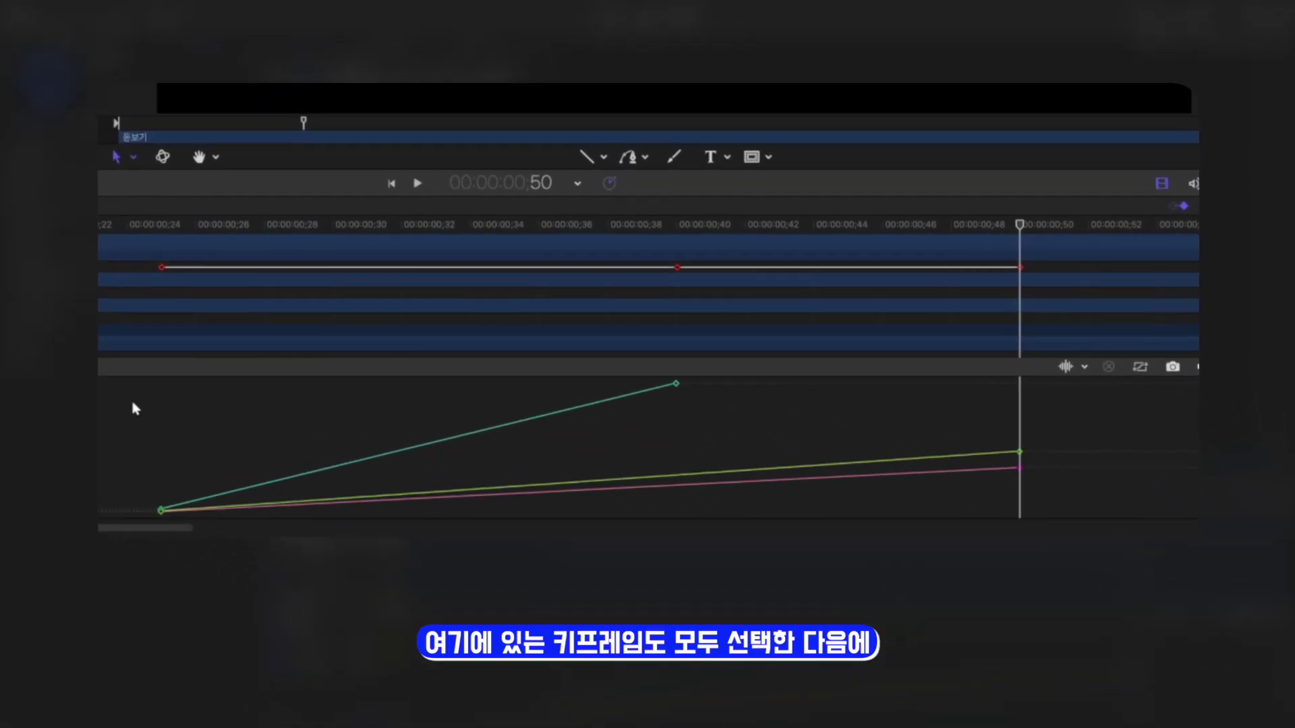
Apply Ease Both to all of the 돋보기 group's animation keyframes.
left_click_drag(120, 387, 1037, 524)
right_click(1019, 463)
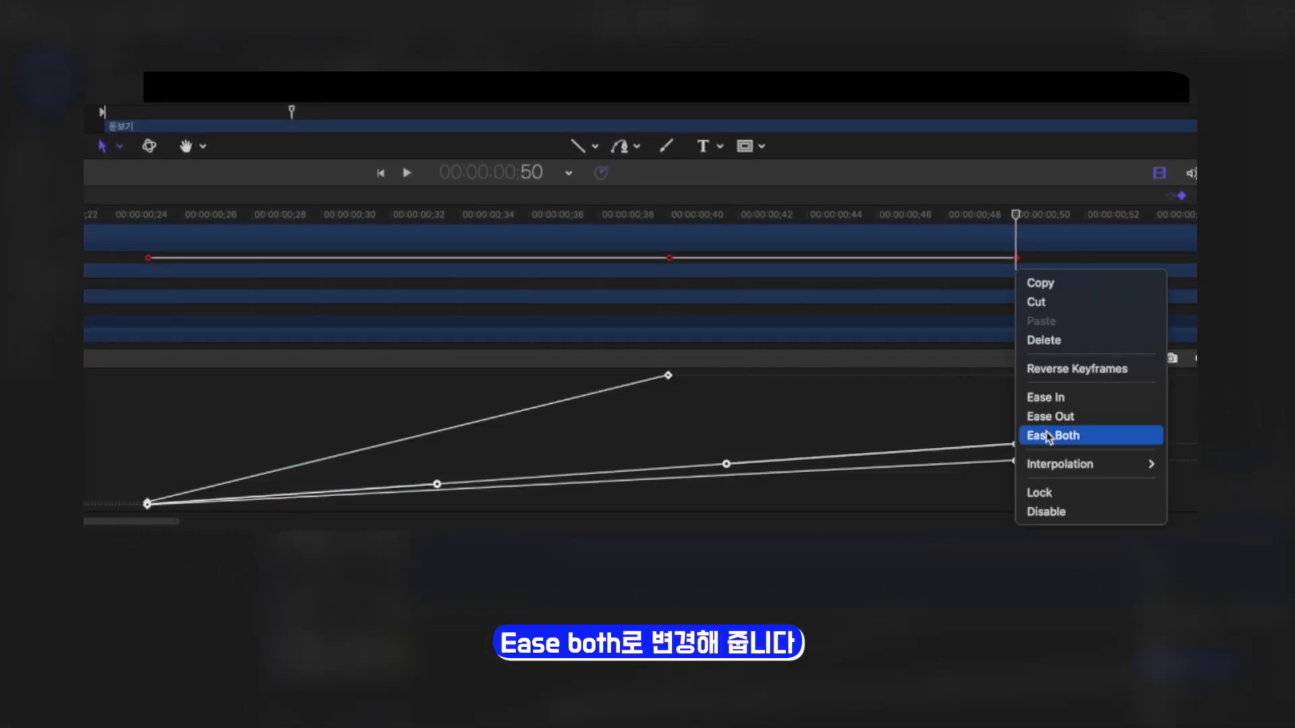
left_click(1049, 436)
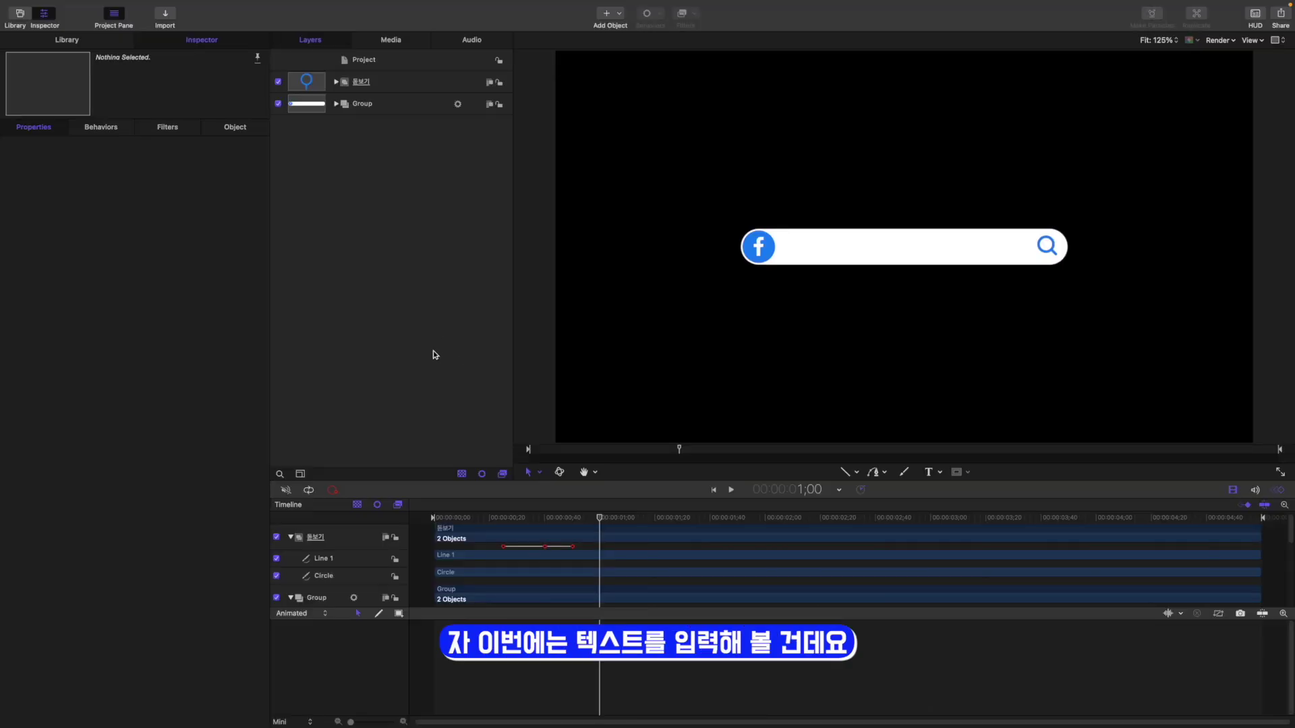
Create a new group named 텍스트 and add the text "이곳에 텍스트를 입력하세요" inside the search bar.
right_click(414, 225)
left_click(442, 228)
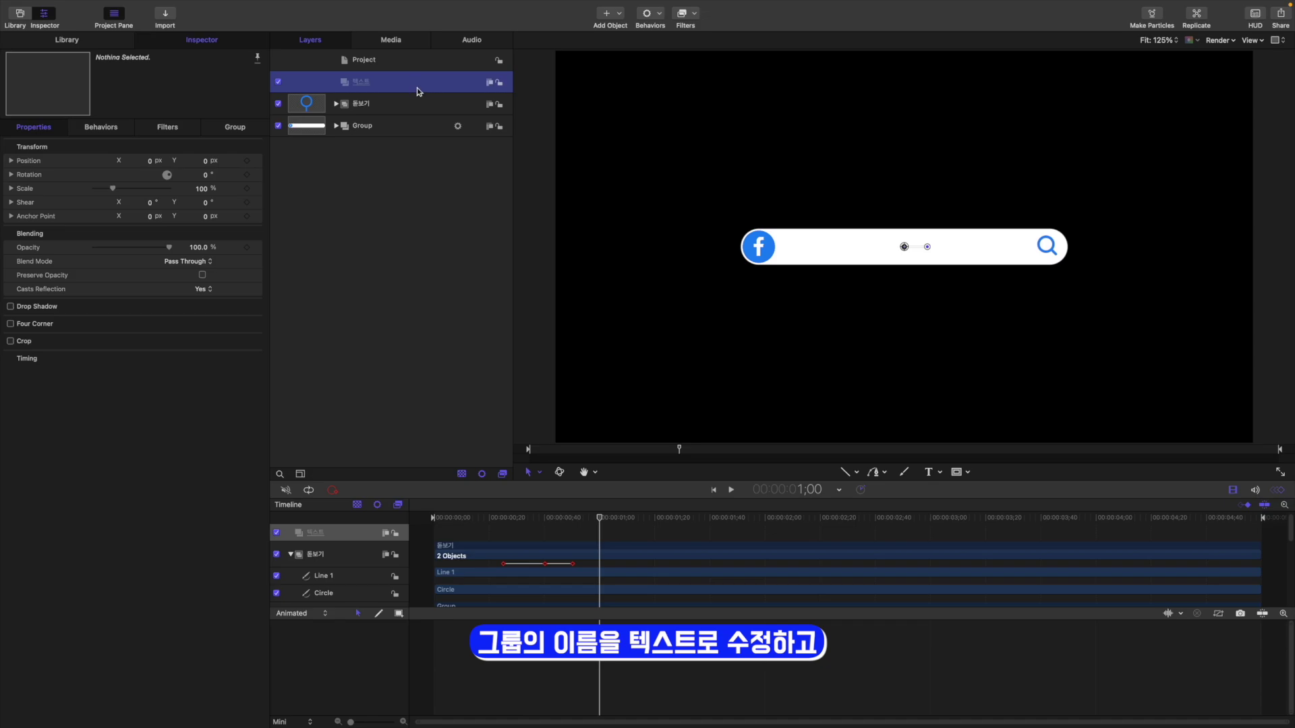
left_click(930, 472)
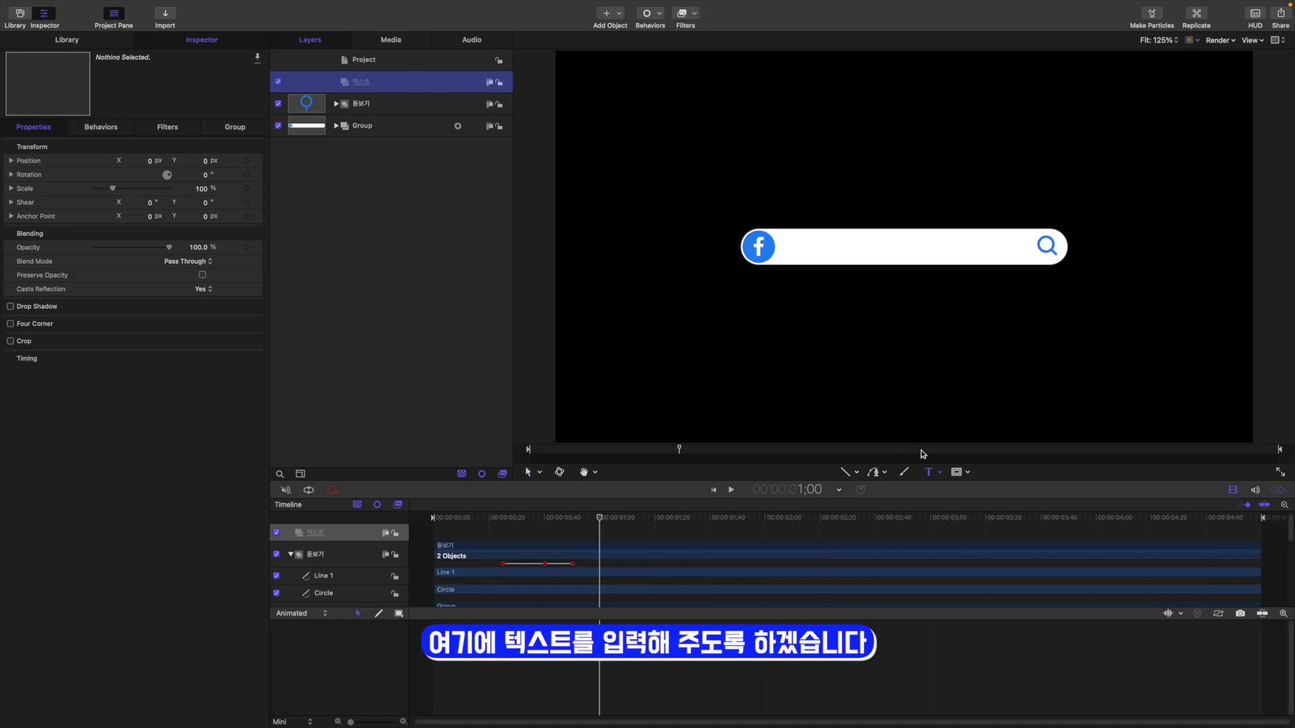
left_click(794, 249)
type("이곳에 텍스트를 입력하세요")
key("Escape")
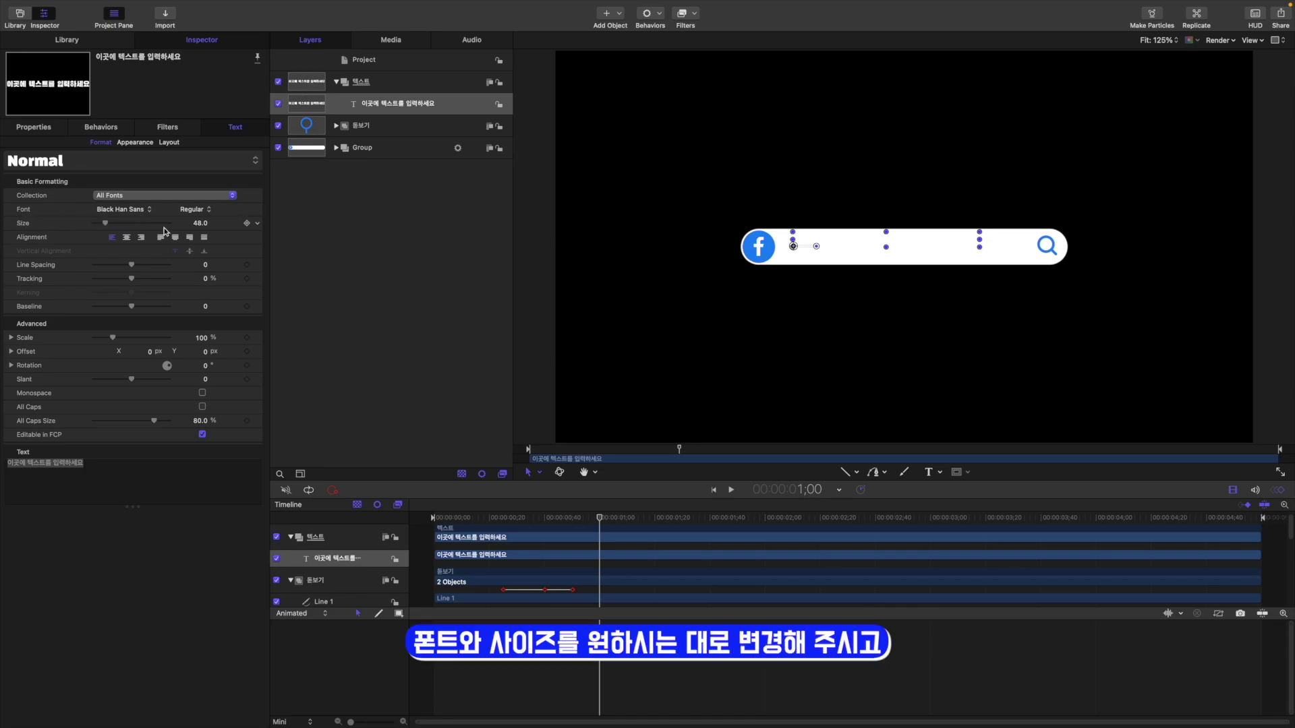
Enlarge the search-bar text and change its face color to black (Licorice).
left_click(201, 224)
key("Return")
left_click(135, 142)
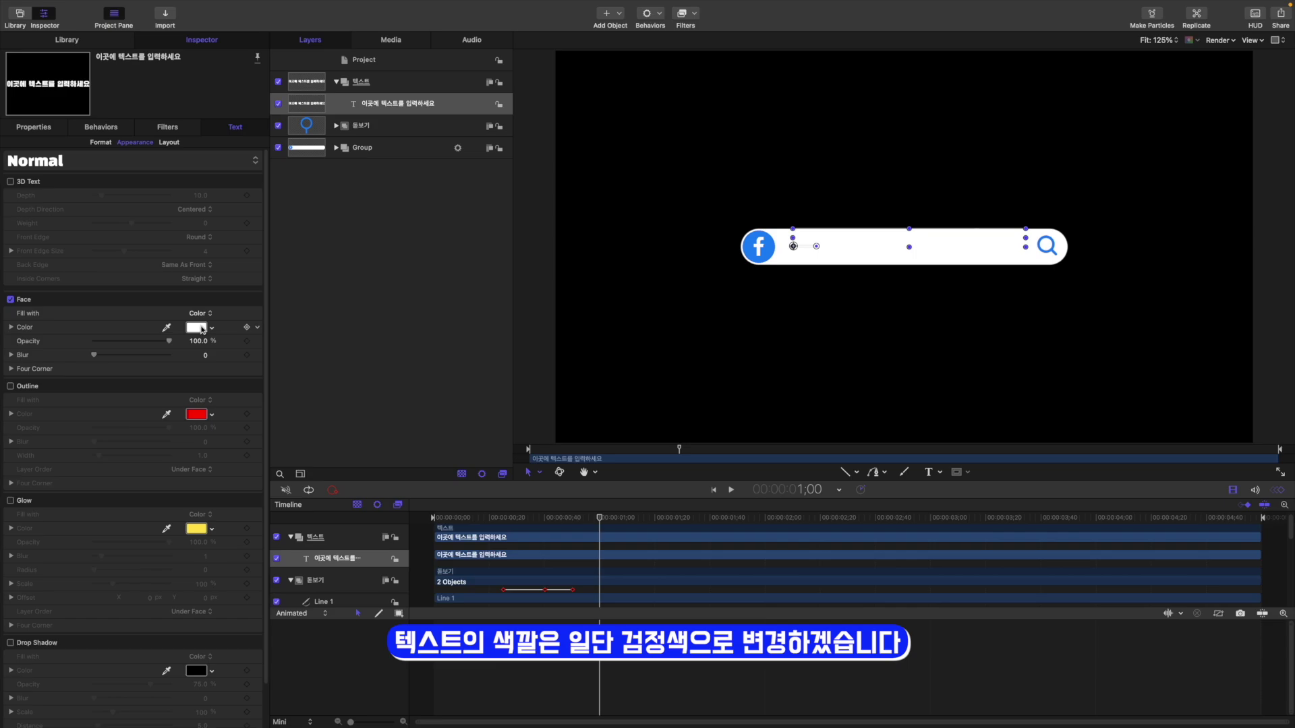
left_click(201, 328)
left_click(8, 469)
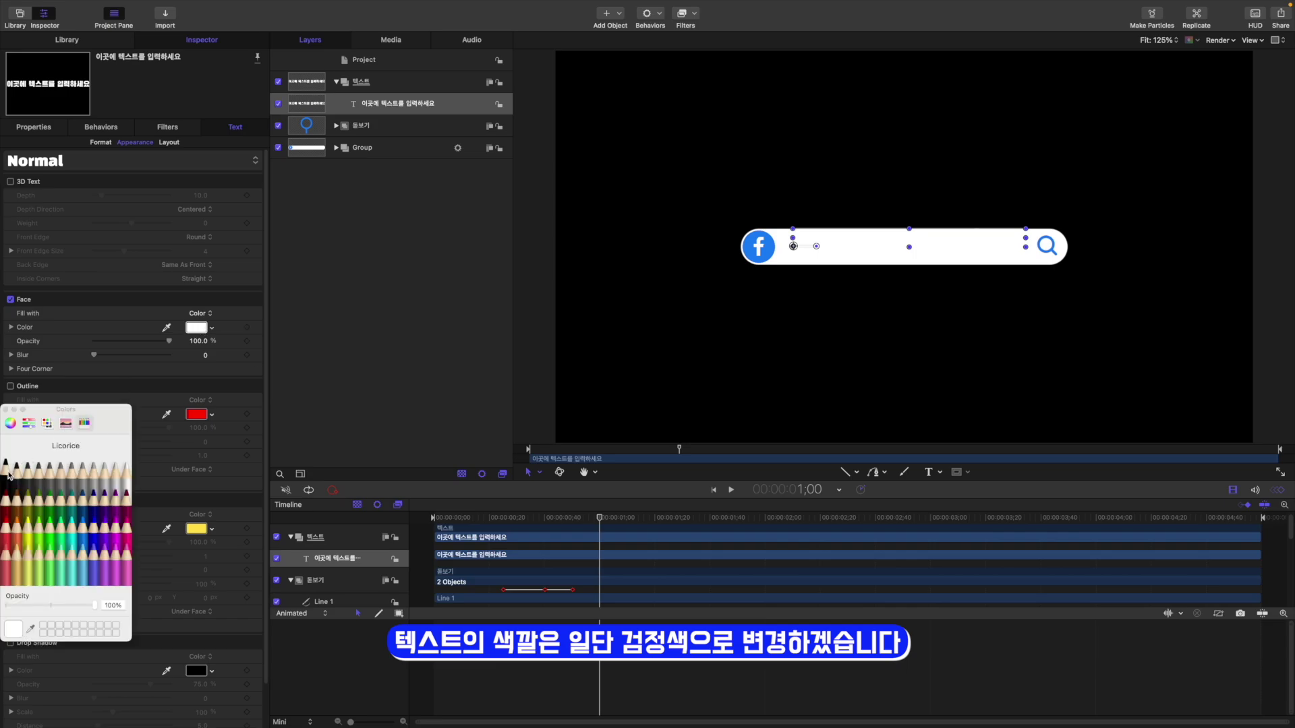
left_click(5, 410)
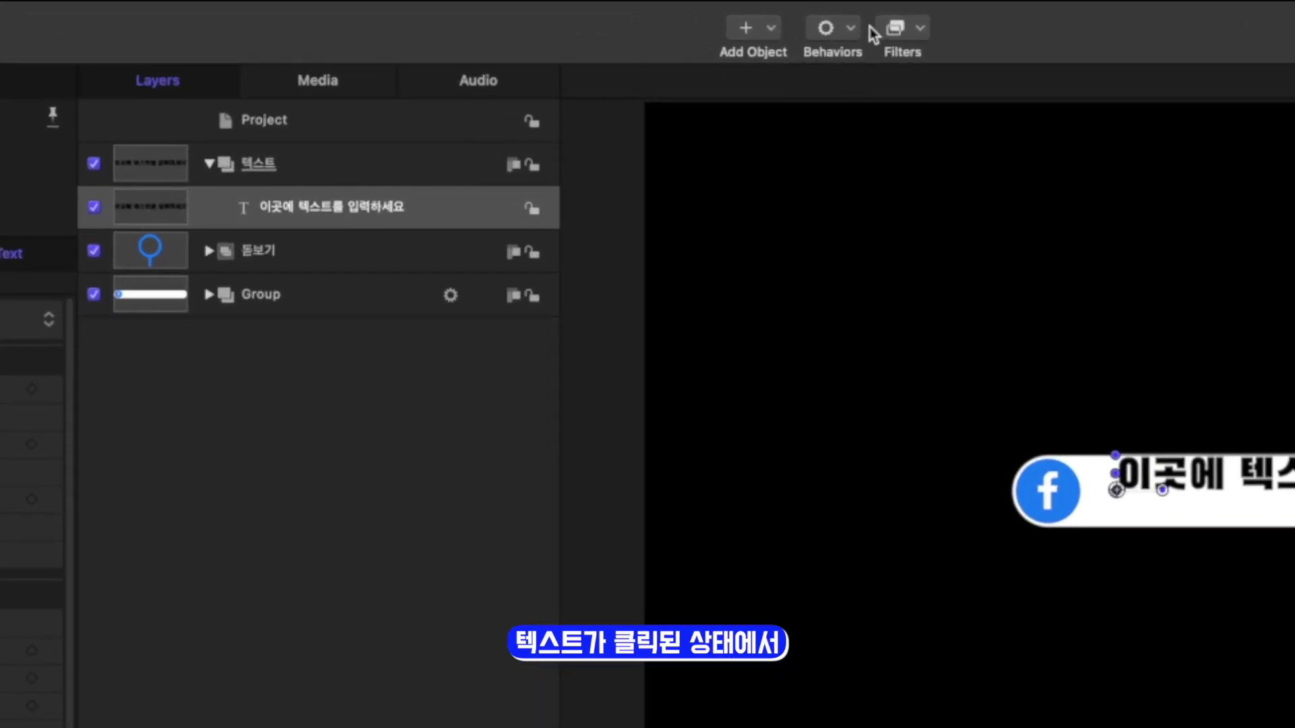
Apply the Align To behavior to the text with the search bar's Line as its target object.
left_click(848, 28)
mouse_move(881, 96)
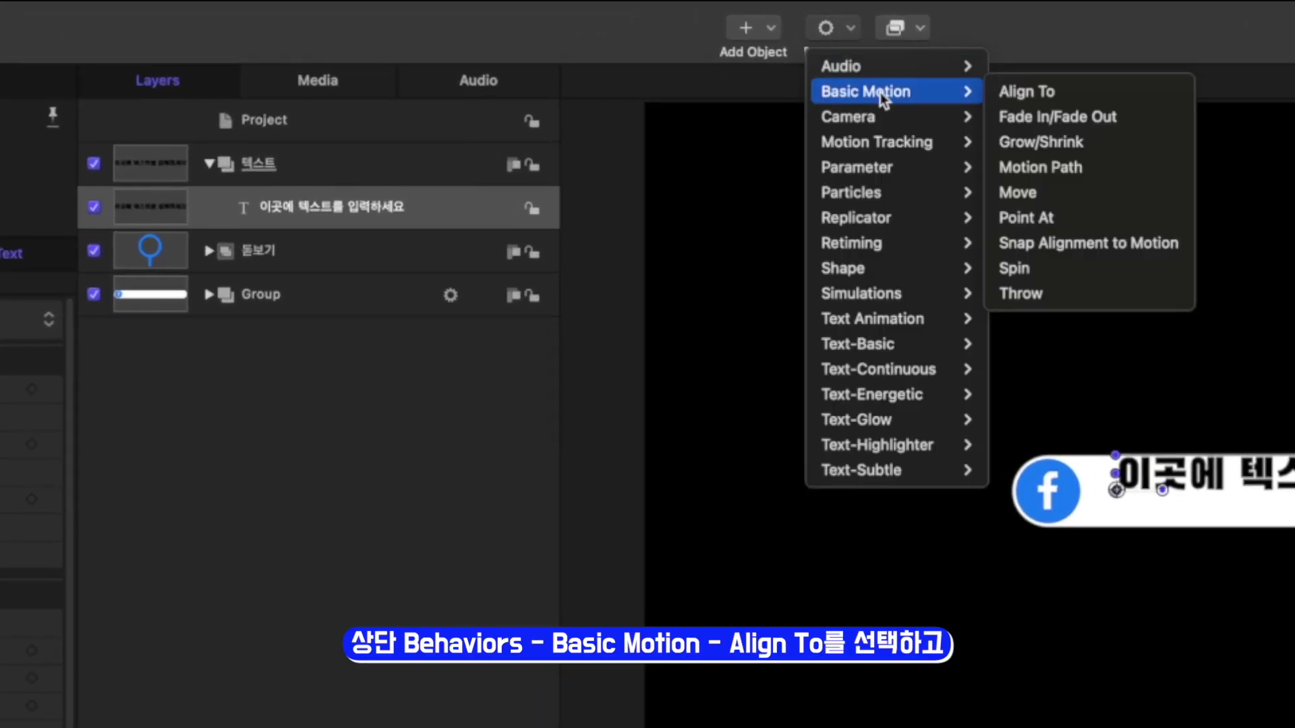
left_click(1070, 93)
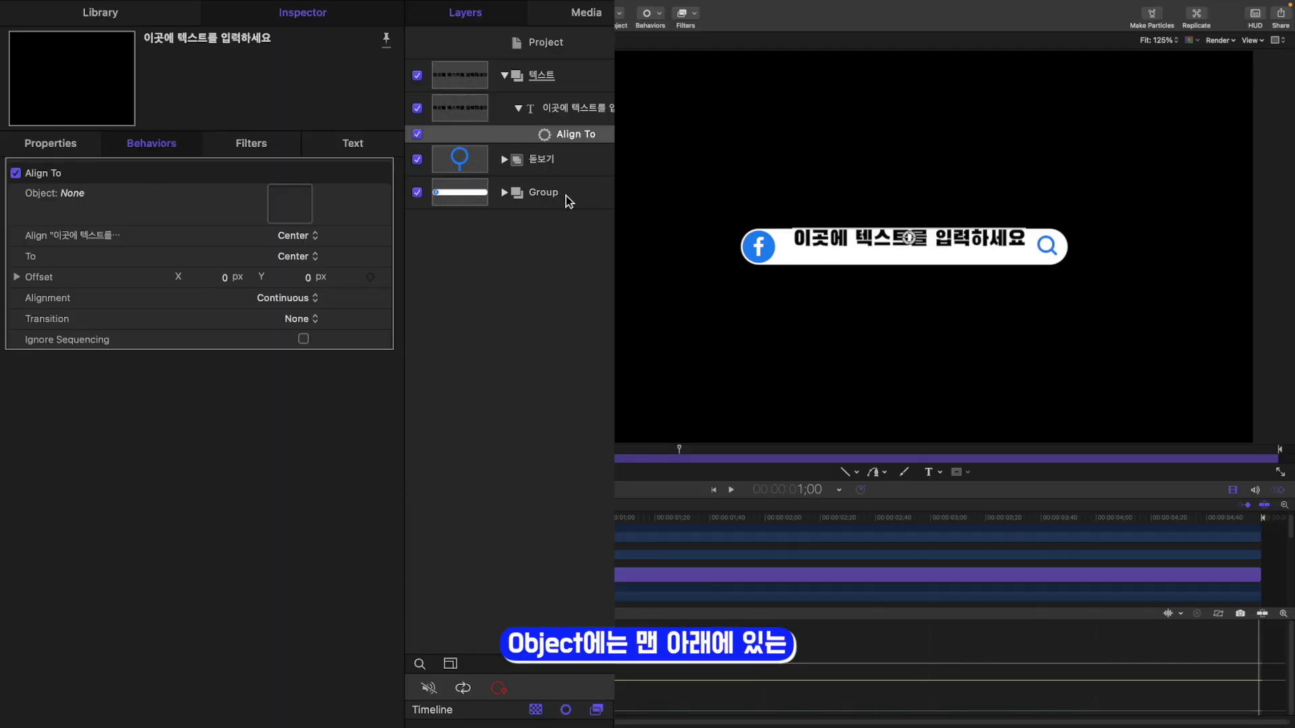
left_click(503, 192)
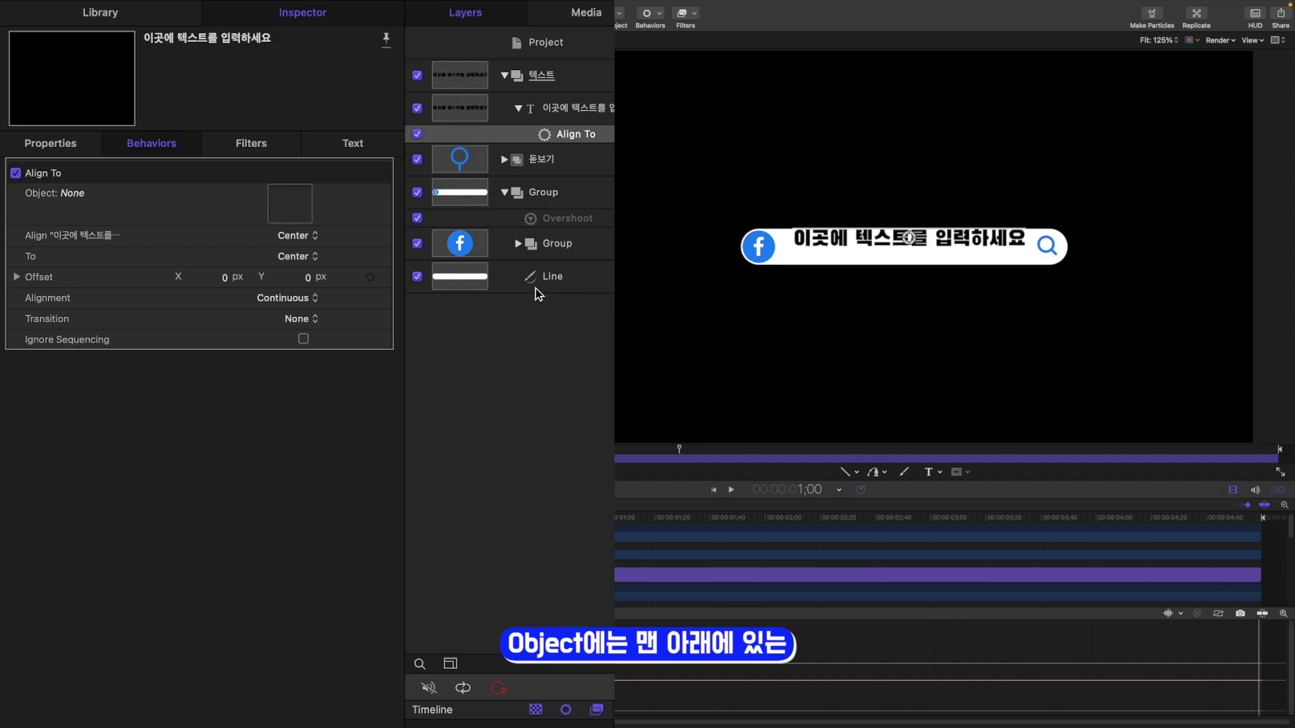
left_click_drag(460, 273, 288, 200)
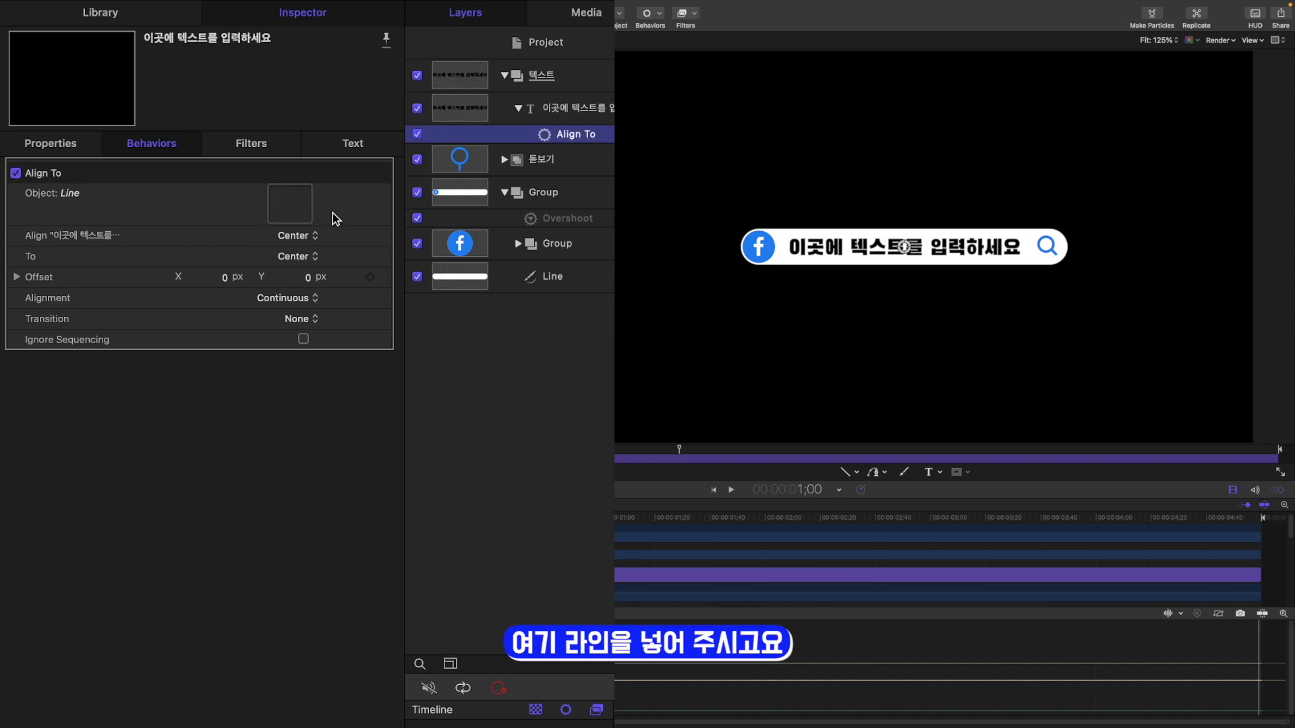
Set both the text's and the Line's alignment points to Left in the Align To behavior.
left_click(303, 241)
left_click(313, 301)
left_click(301, 259)
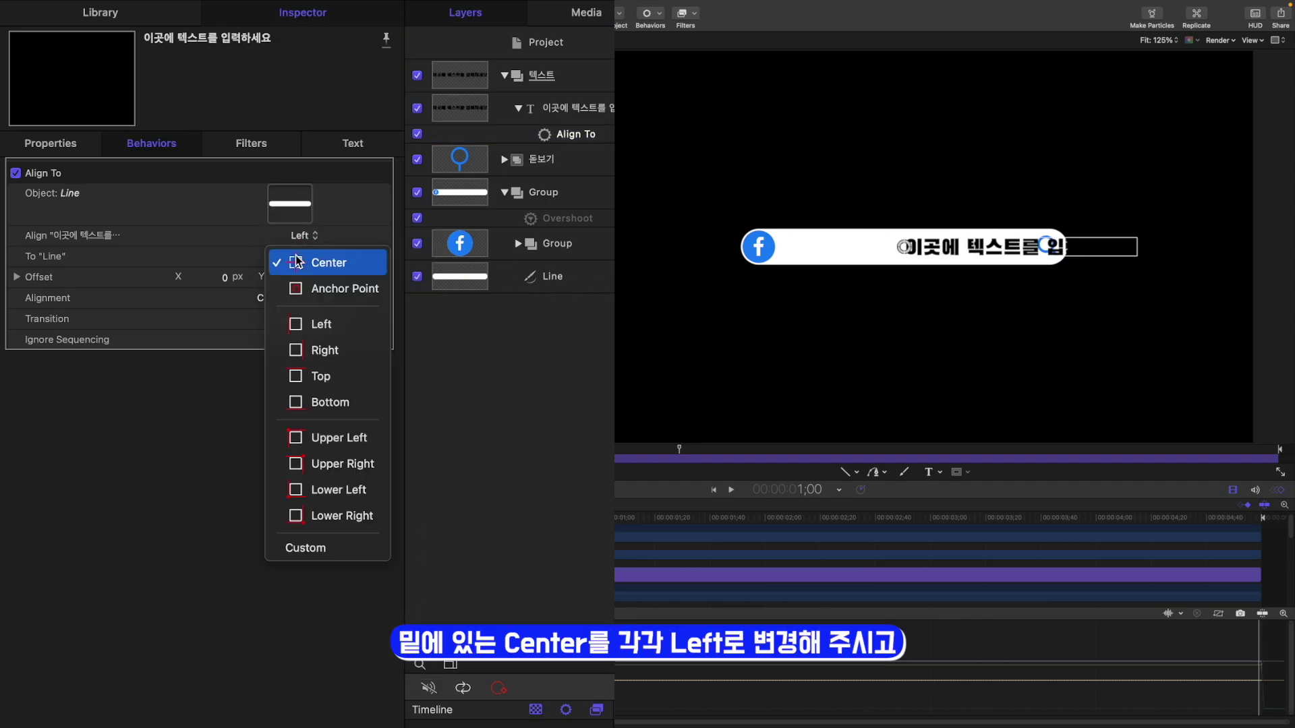
left_click(319, 328)
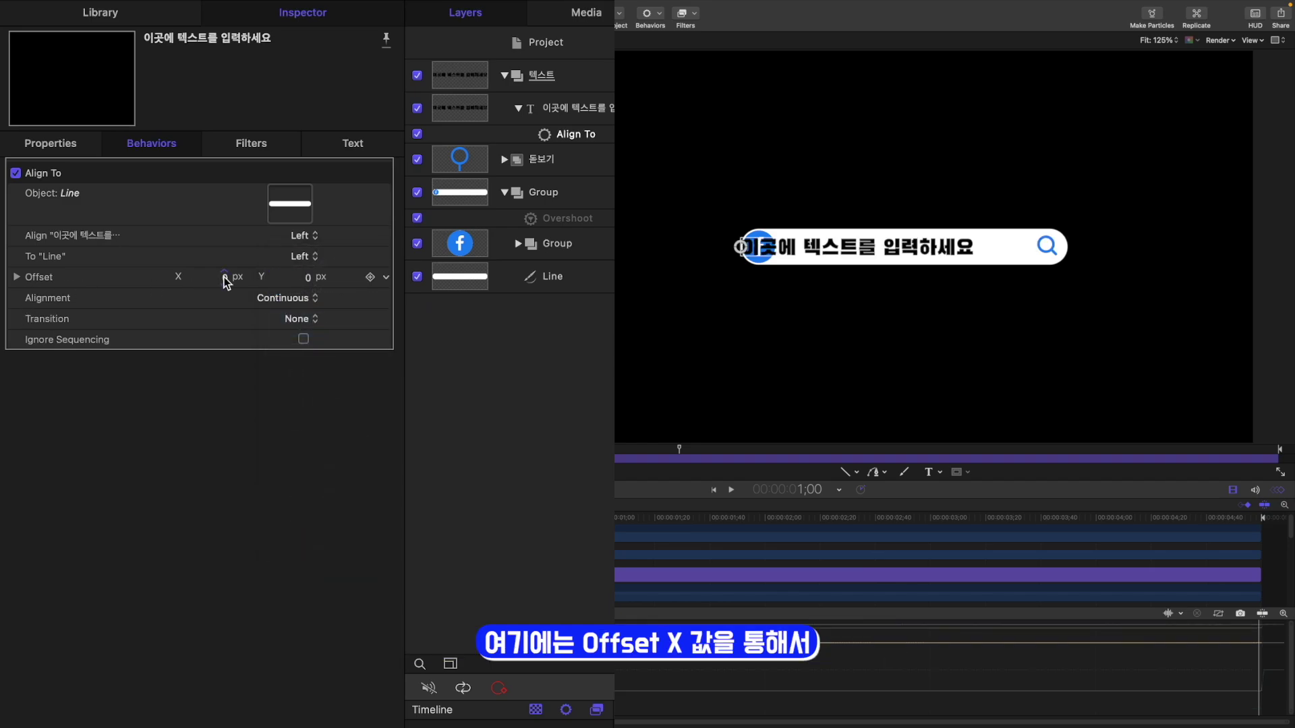
Set the Align To behavior's X offset to 120 px so the text sits beside the logo.
left_click_drag(226, 277, 317, 277)
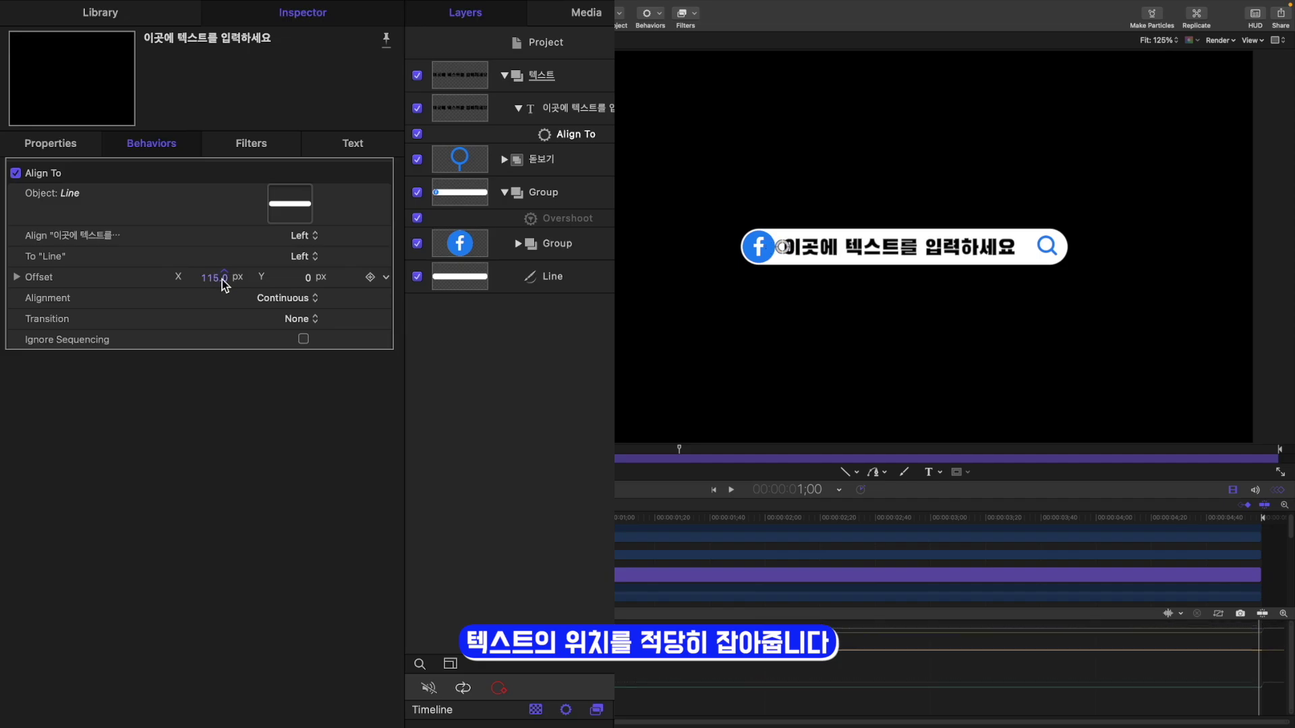
double_click(214, 277)
type("120")
key("Return")
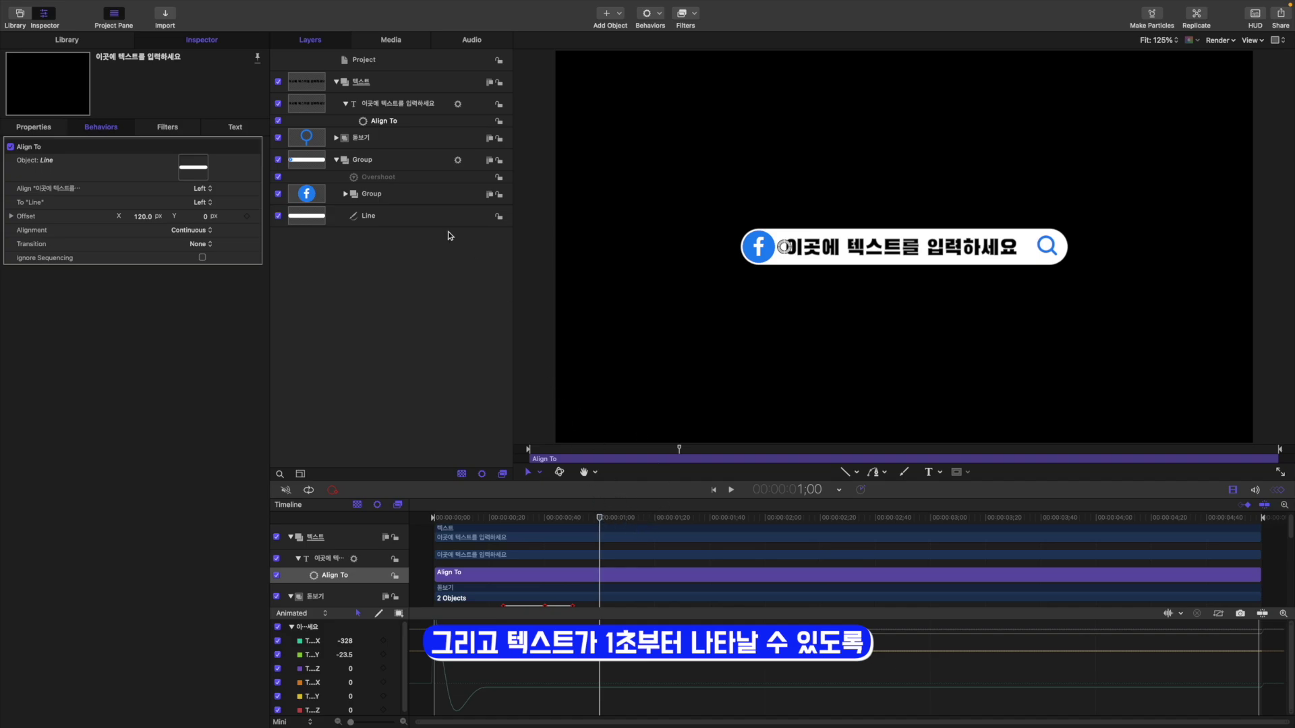
Trim the text layer to start at 00:00:01;00 and give it a Type On behavior with Fade In enabled.
left_click(425, 105)
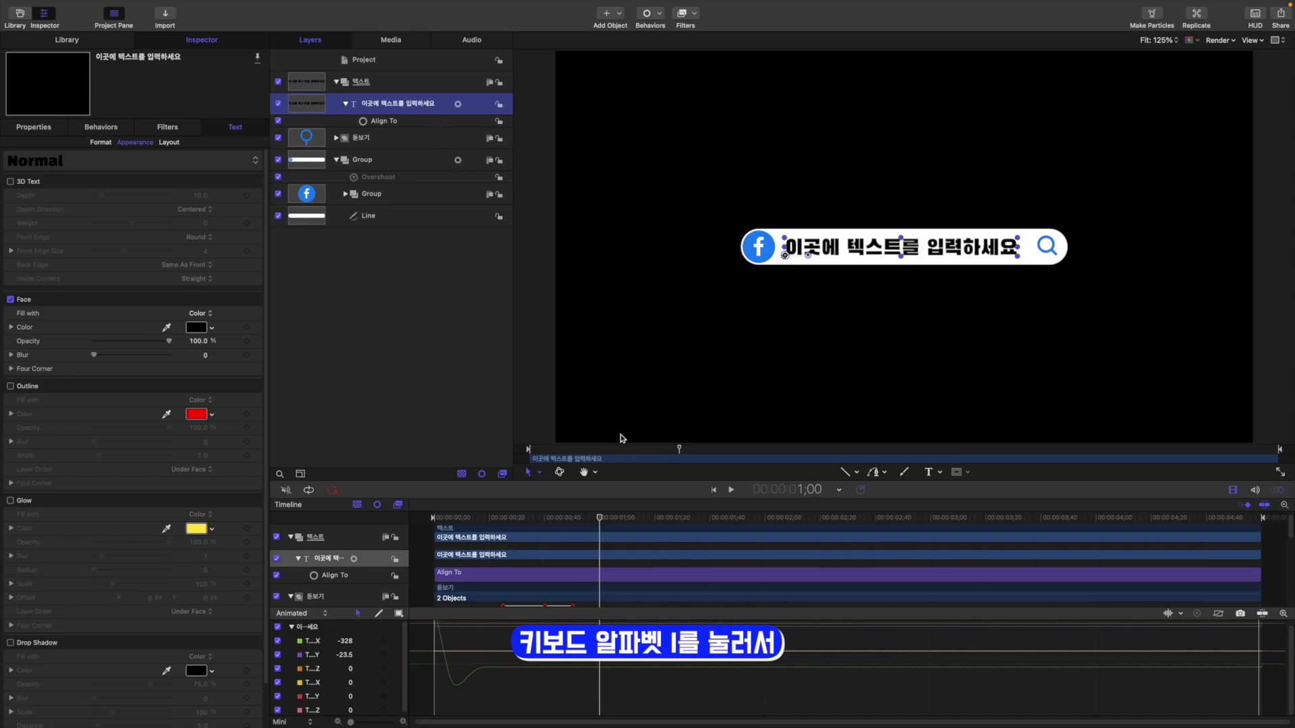
key("i")
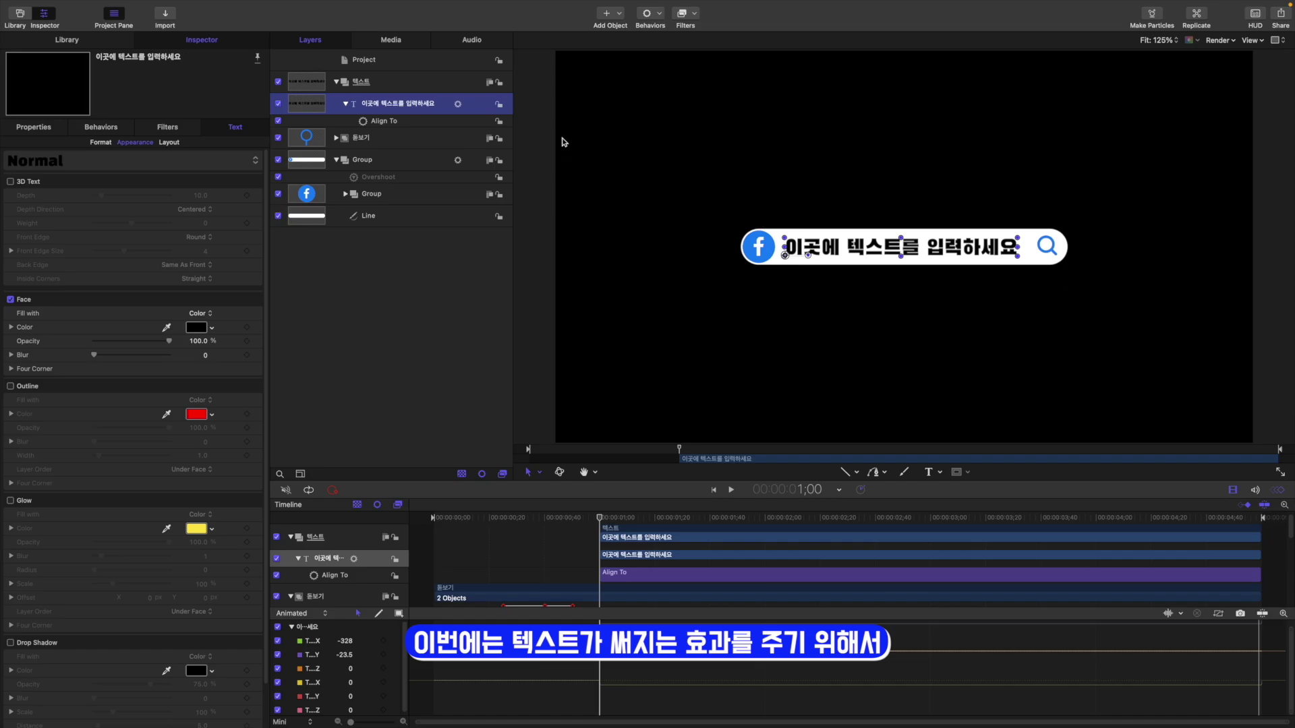
left_click(646, 13)
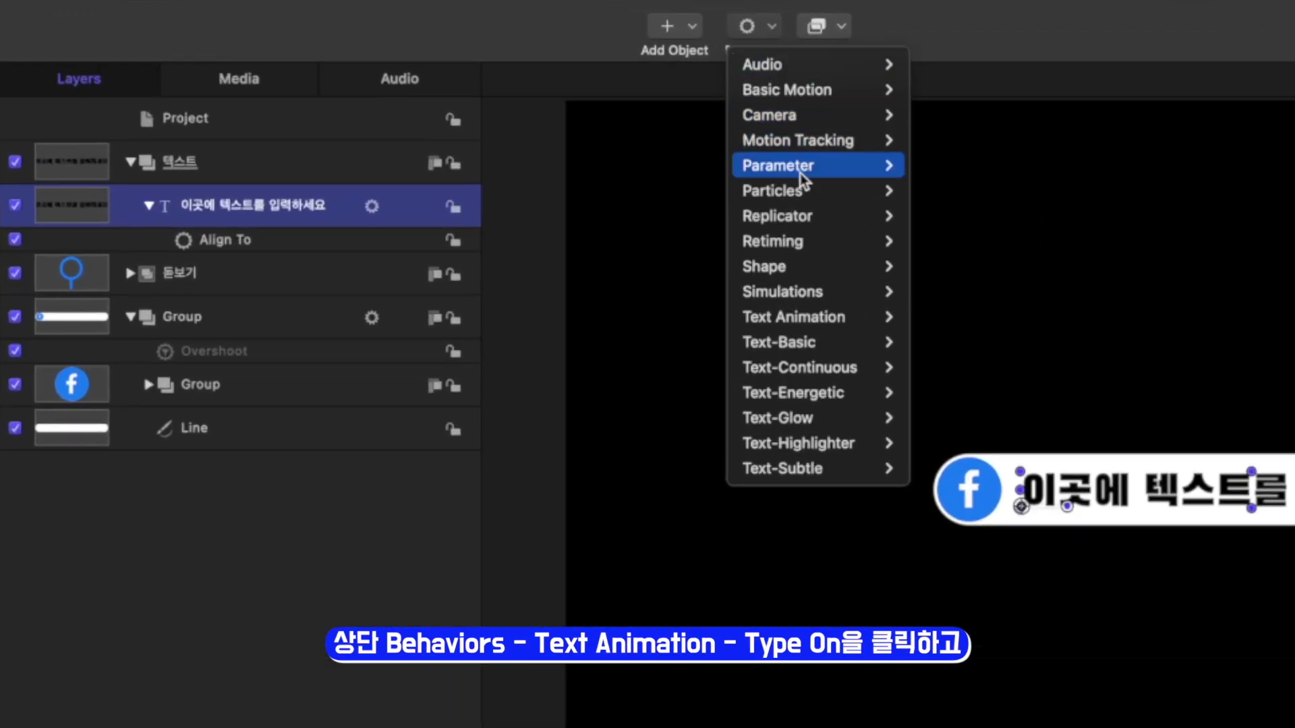
mouse_move(827, 319)
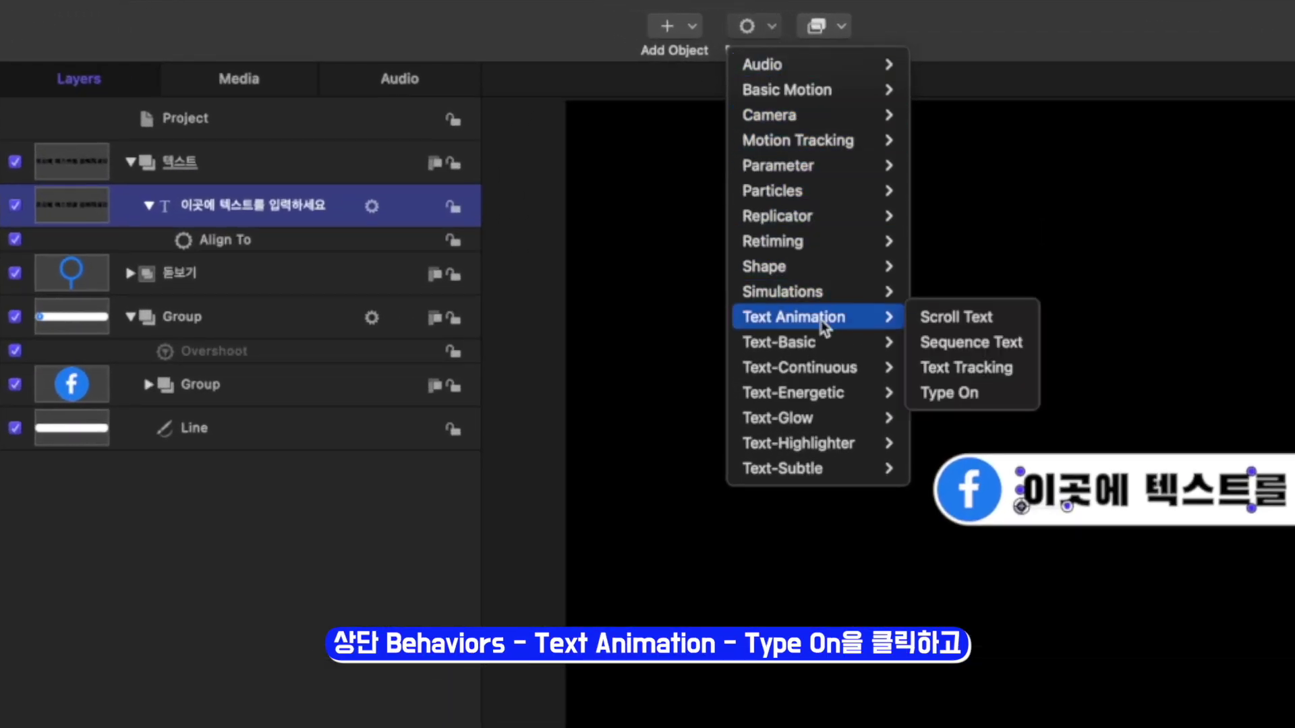
left_click(978, 395)
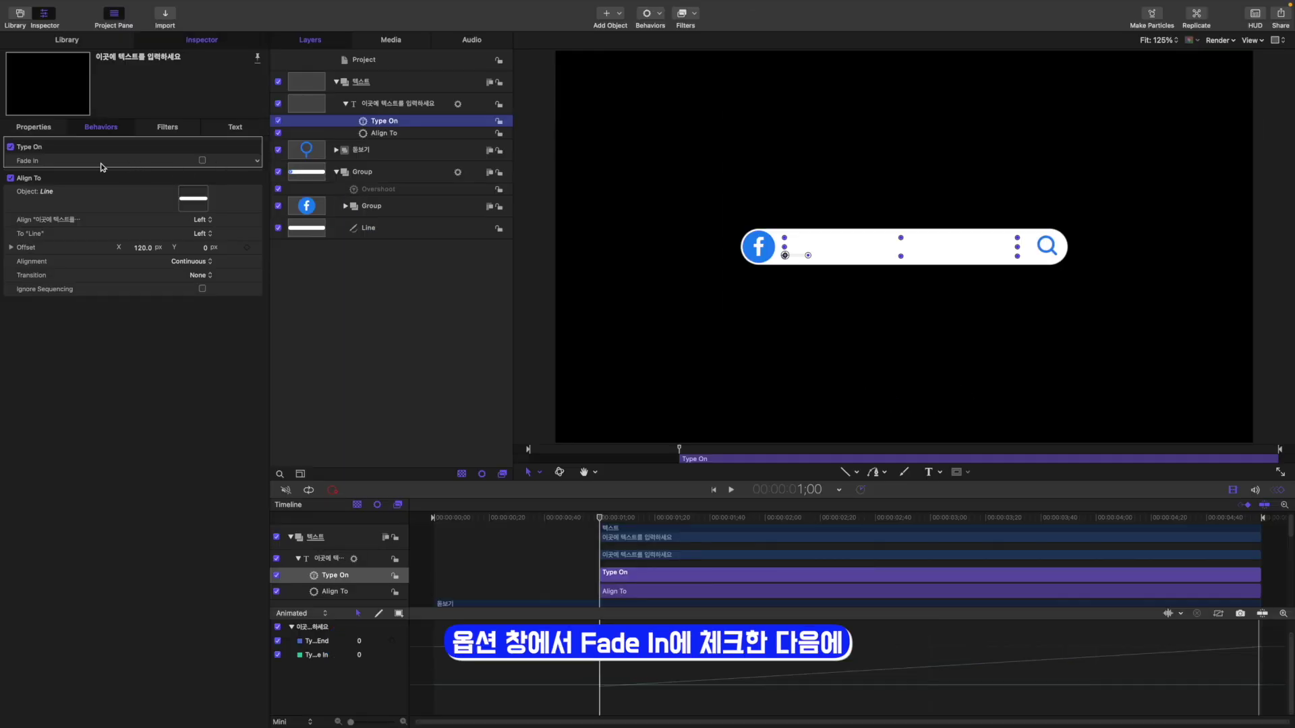
left_click(202, 160)
Shorten the Type On behavior so it ends at 00:00:02;09.
left_click_drag(599, 518, 794, 531)
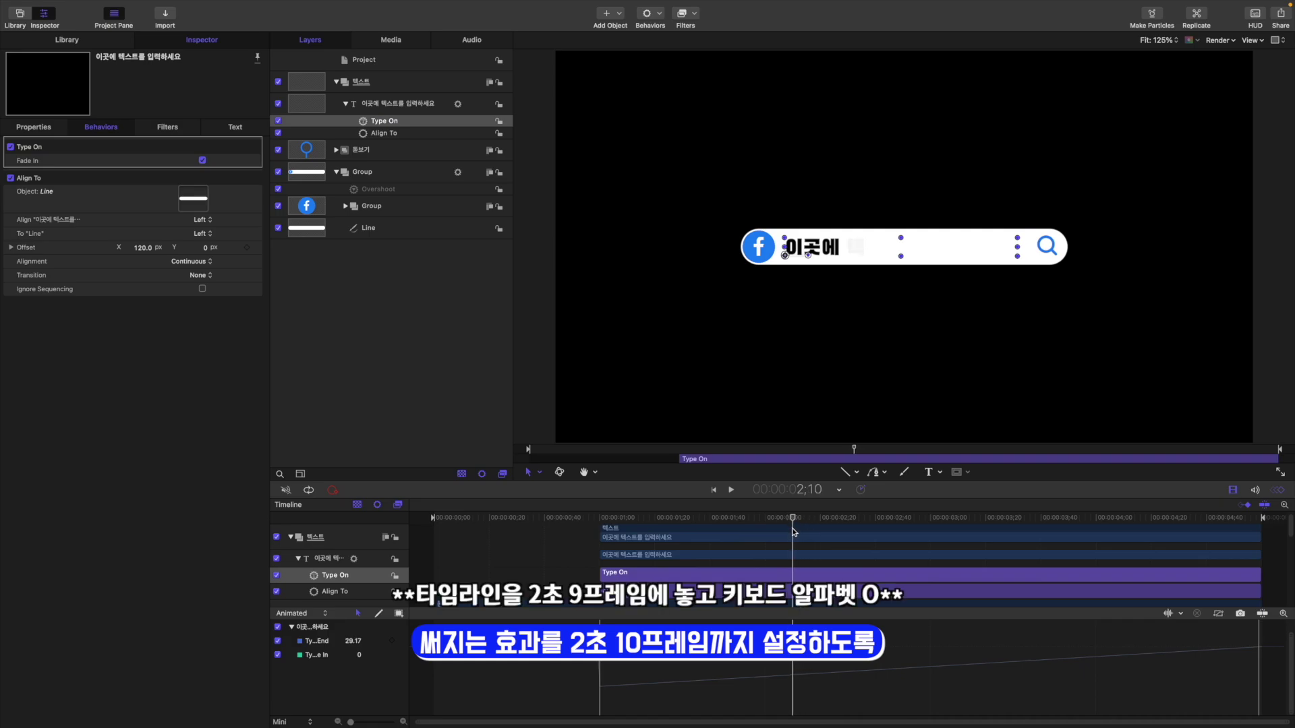
key("Left")
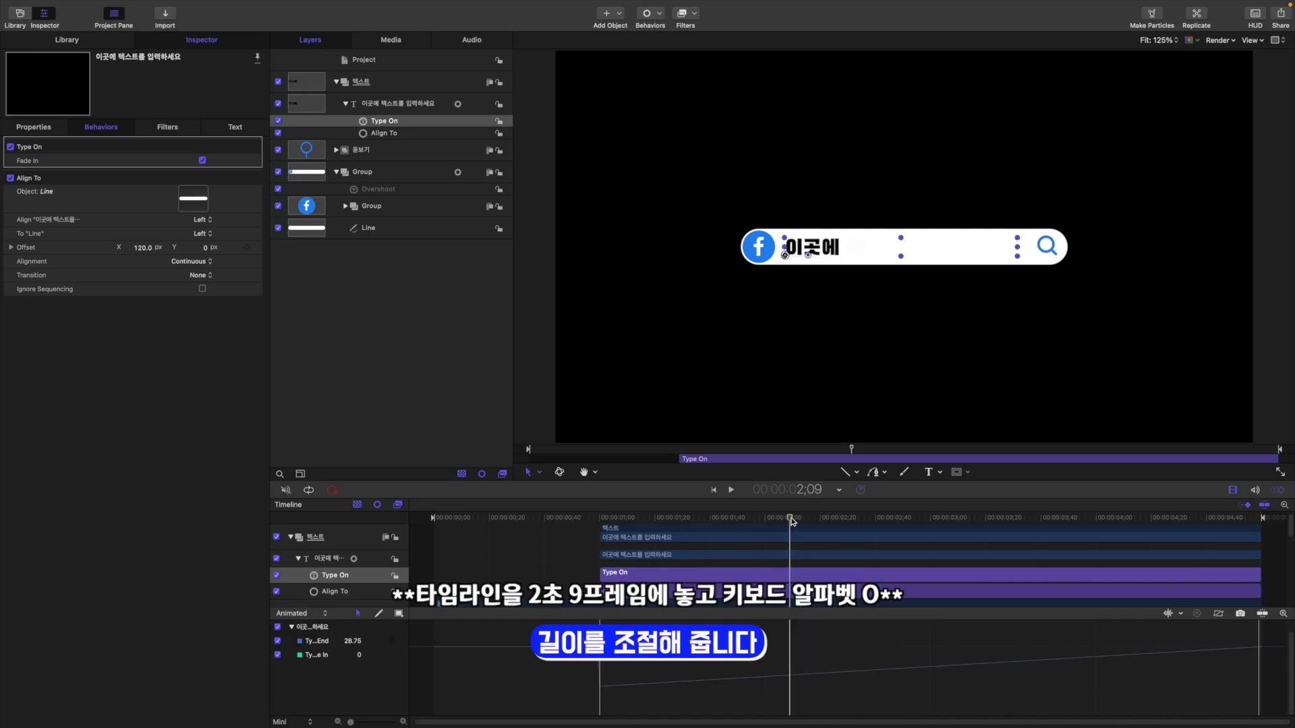
key("o")
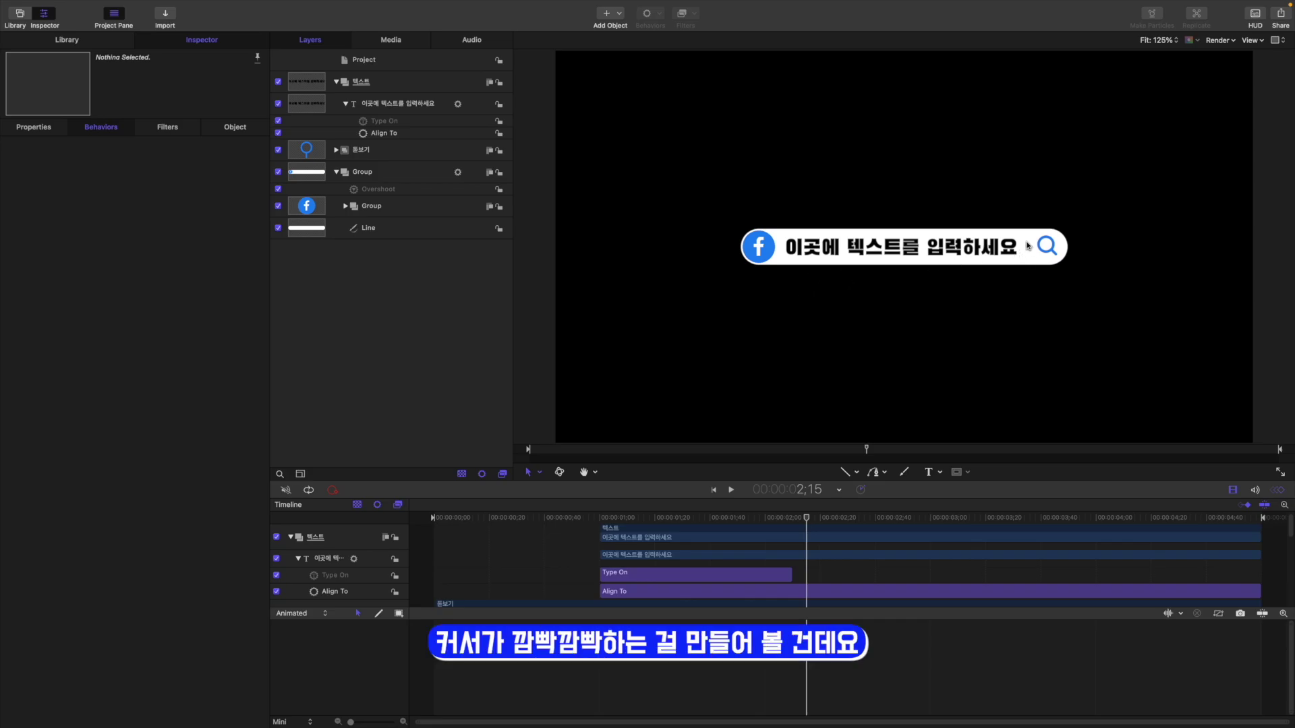
Draw a short vertical cursor line just after the text in the 텍스트 group and make its outline black.
left_click(418, 82)
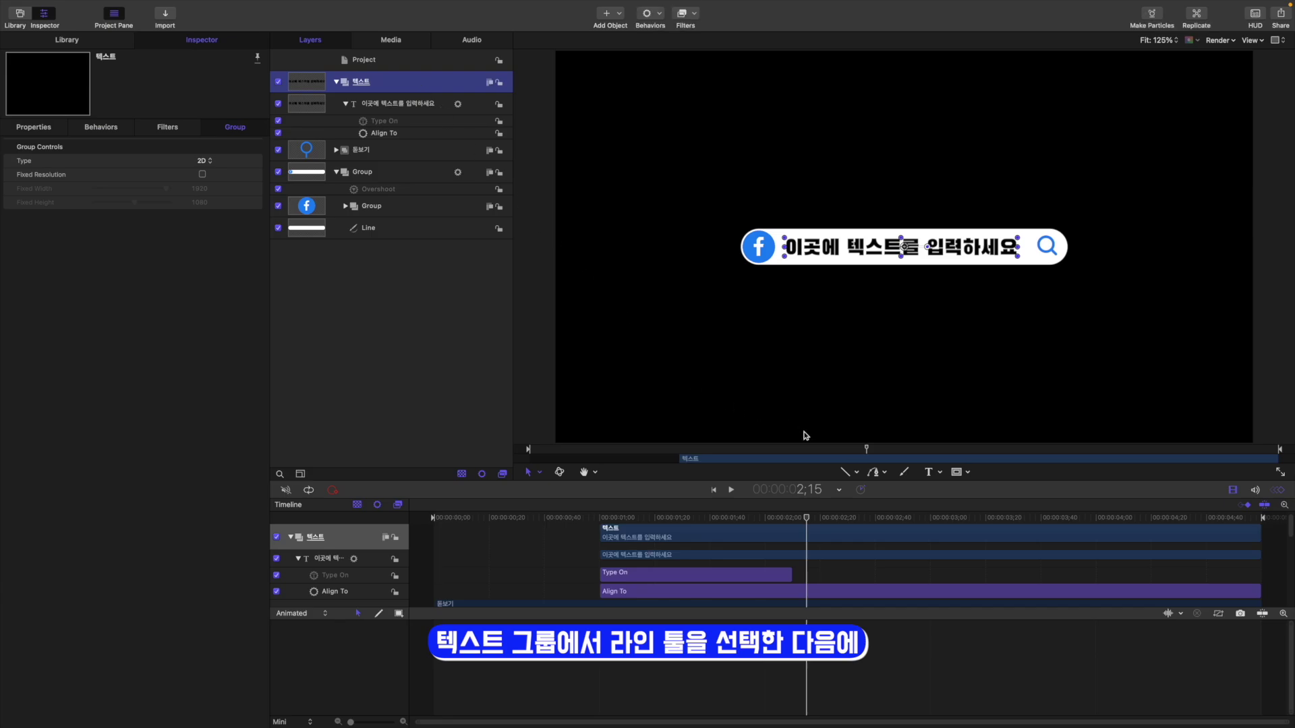
left_click(846, 472)
left_click_drag(1024, 238, 1025, 256)
left_click(193, 302)
left_click(6, 469)
left_click(6, 409)
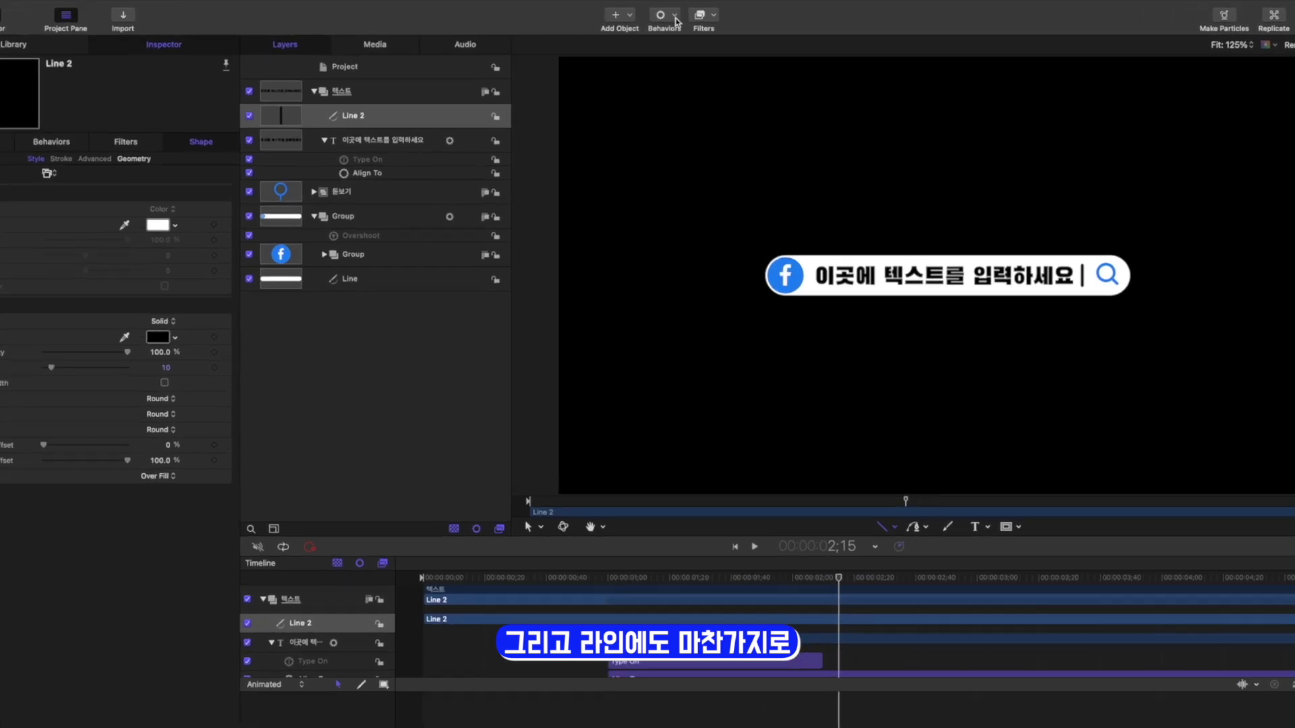
Apply the Basic Motion Align To behavior to Line 2 and set the text layer as its target object.
left_click(646, 14)
mouse_move(671, 46)
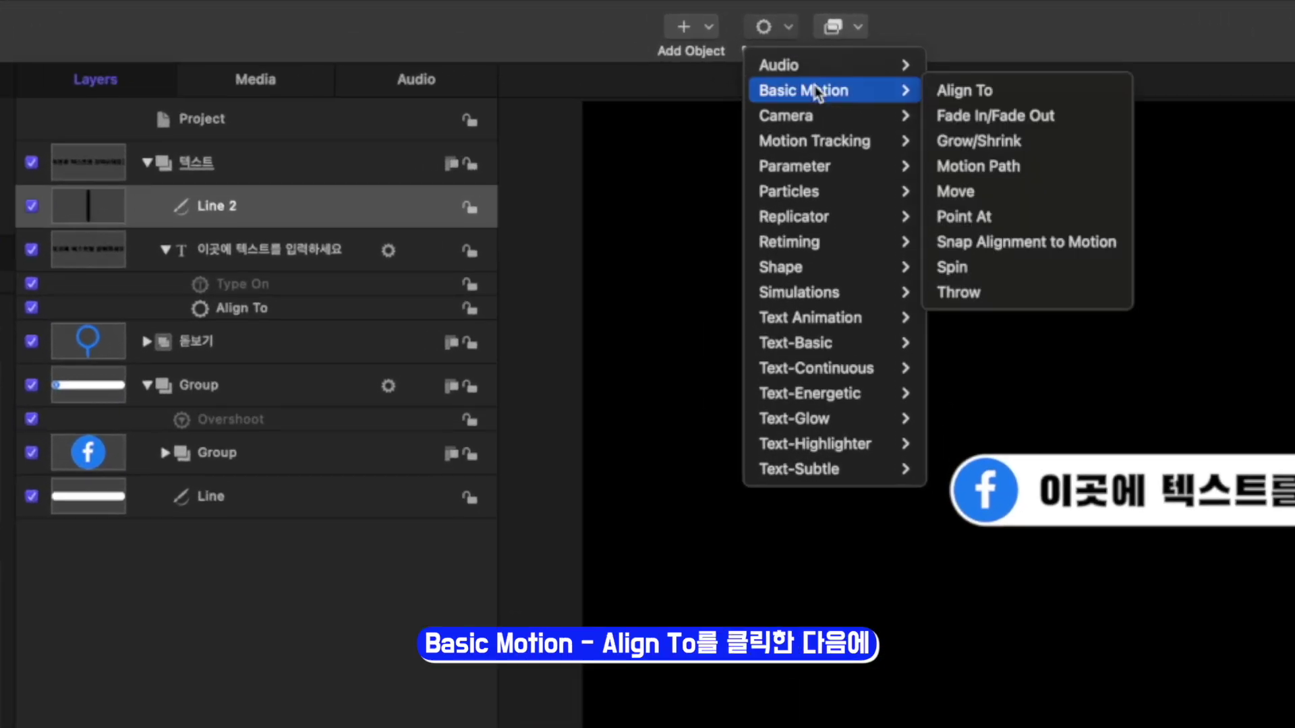
left_click(1013, 93)
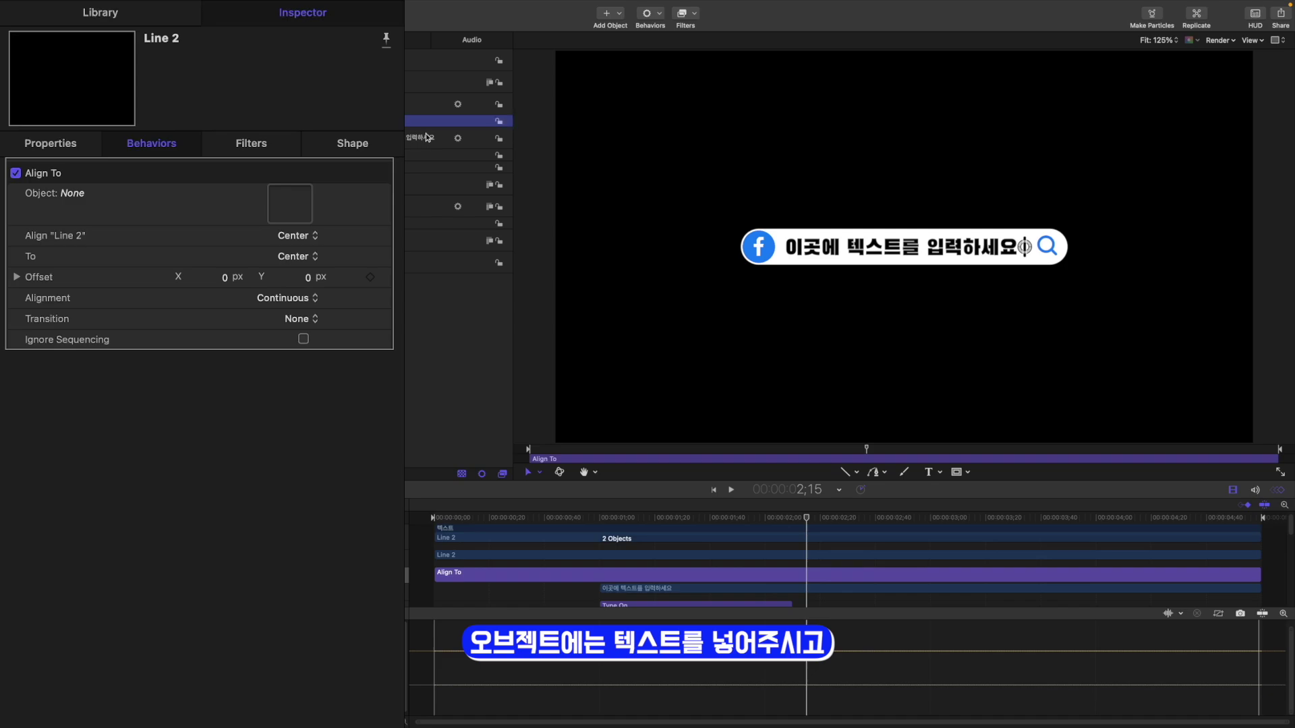
left_click_drag(427, 137, 290, 203)
Align Line 2 to the Right of the text and increase the X offset to place the cursor just past the last character.
left_click(276, 261)
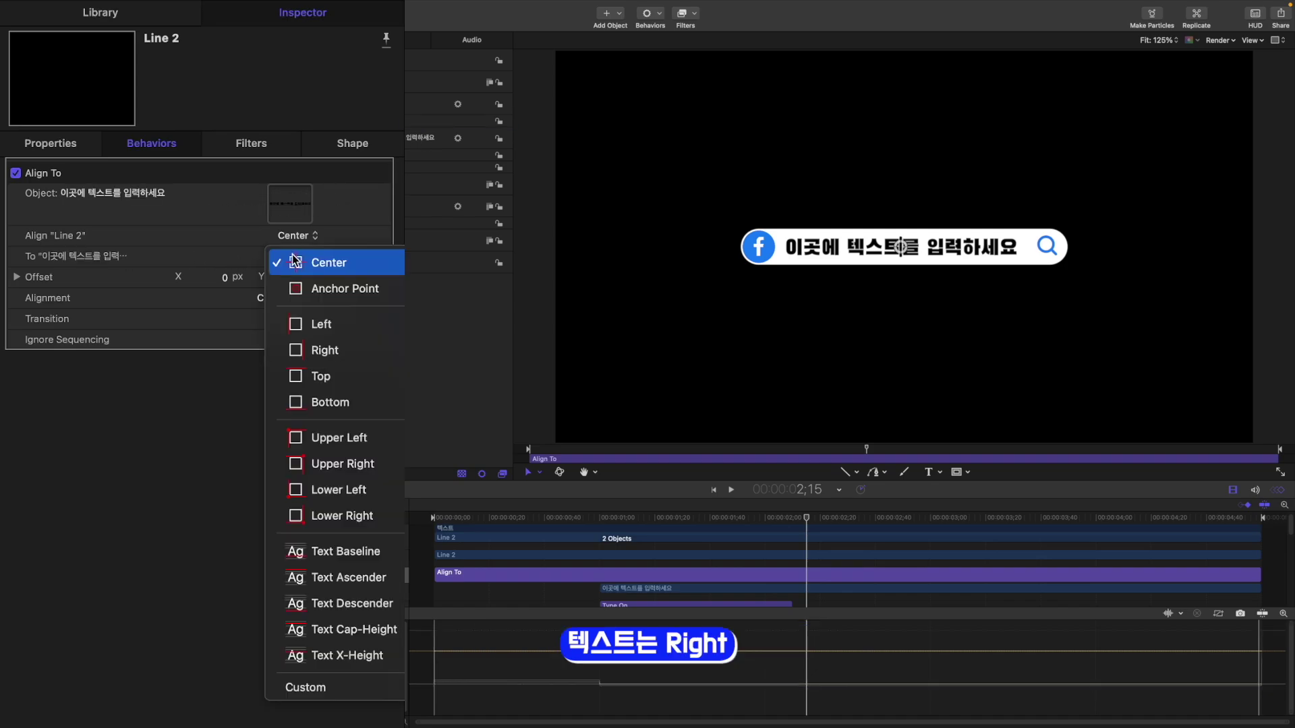
left_click(283, 340)
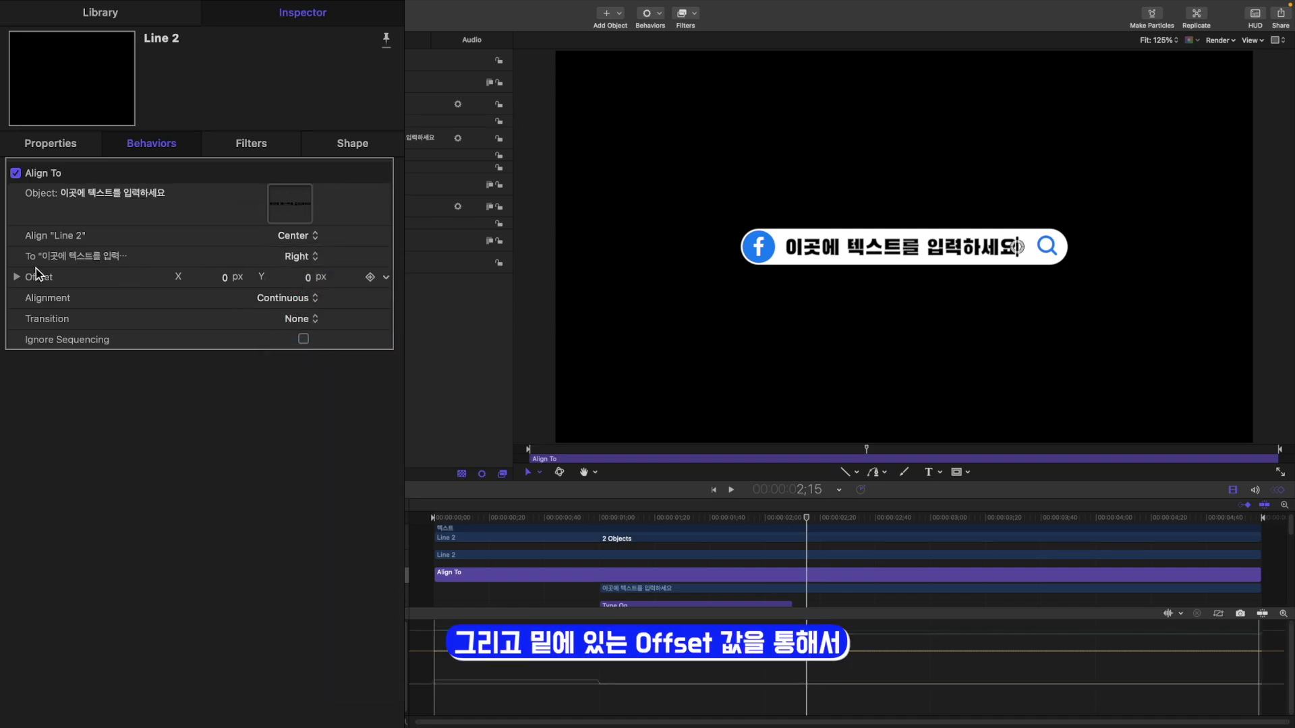
left_click_drag(228, 282, 239, 282)
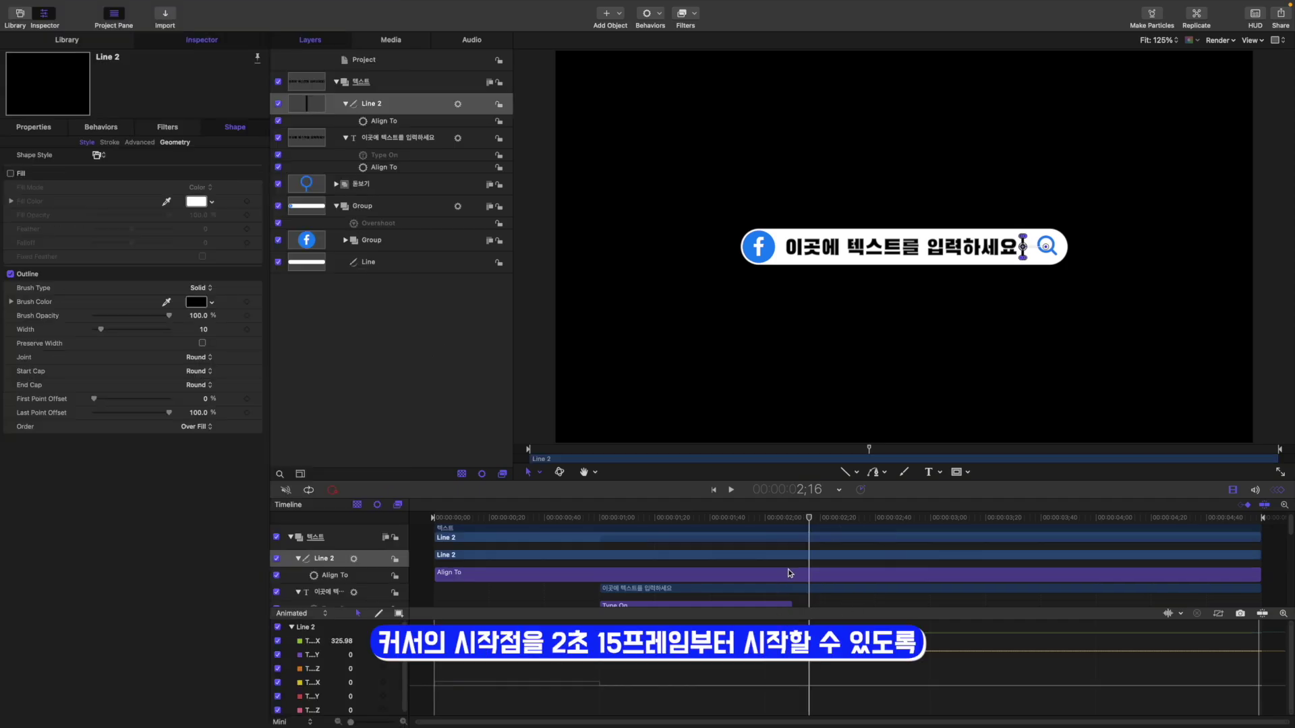
Trim Line 2 to start at 00:00:02;15 and add a 100% Brush Opacity keyframe there.
left_click_drag(810, 525, 806, 524)
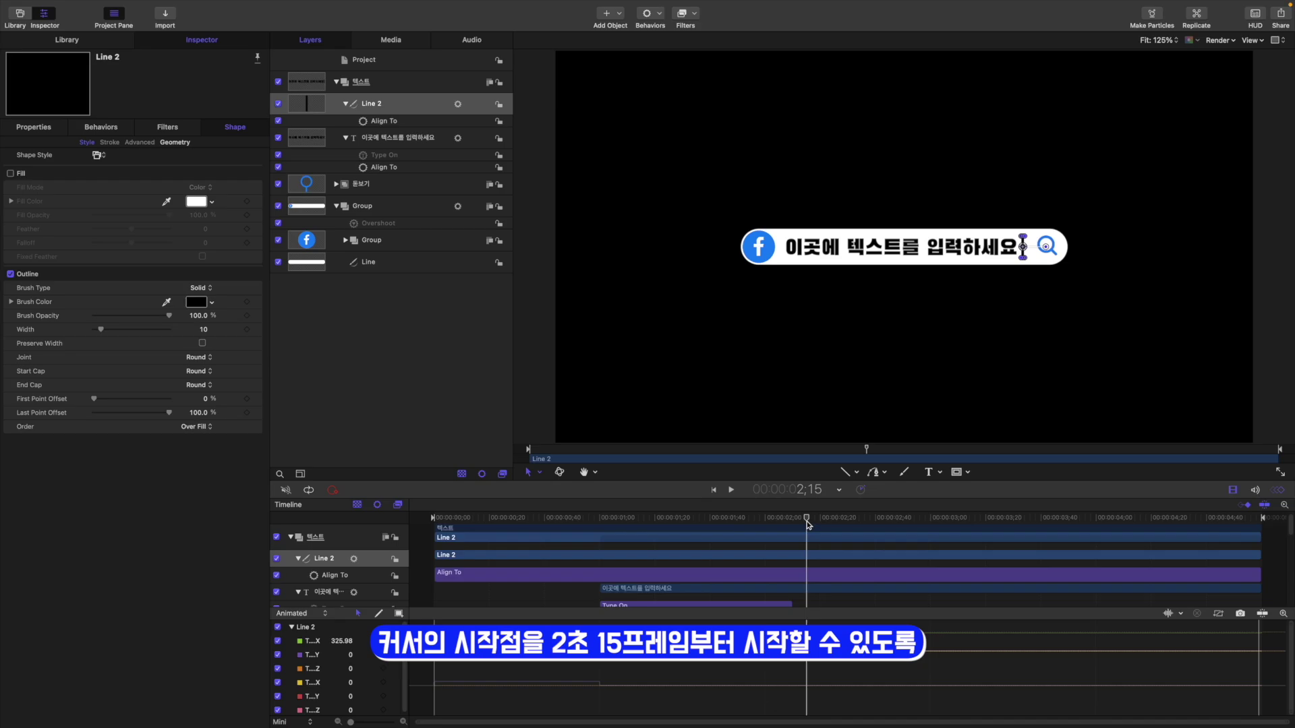
key("i")
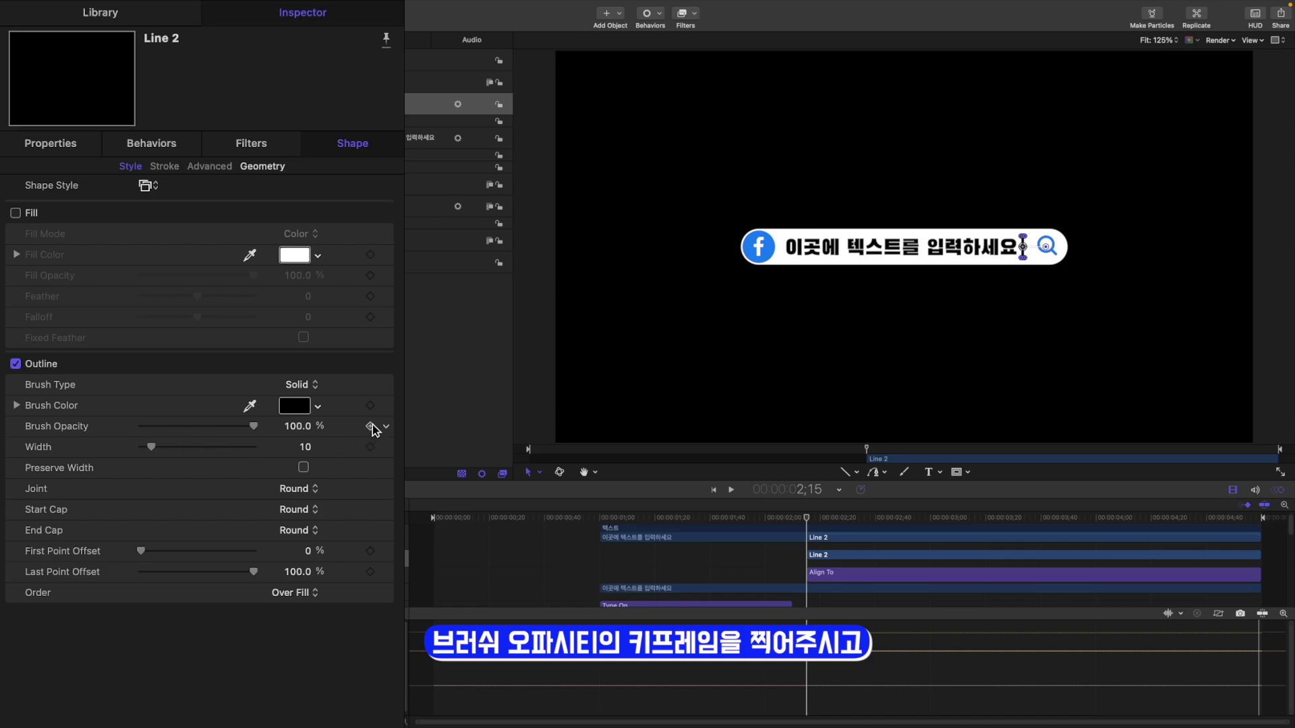
key("ctrl+k")
Keyframe Line 2's Brush Opacity to 0% at 00:00:02;30 and back to 100% at 00:00:02;45.
left_click_drag(808, 518, 848, 521)
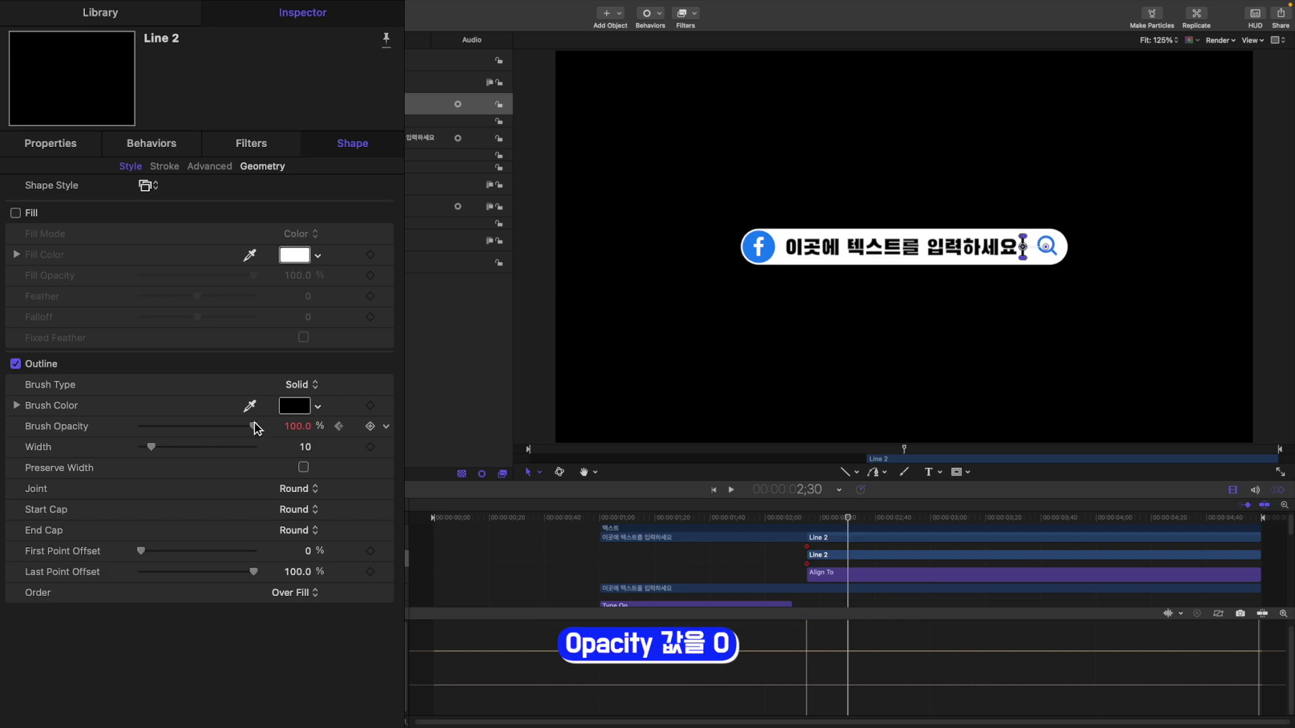
left_click_drag(253, 426, 135, 426)
left_click_drag(847, 519, 885, 520)
left_click_drag(141, 426, 255, 426)
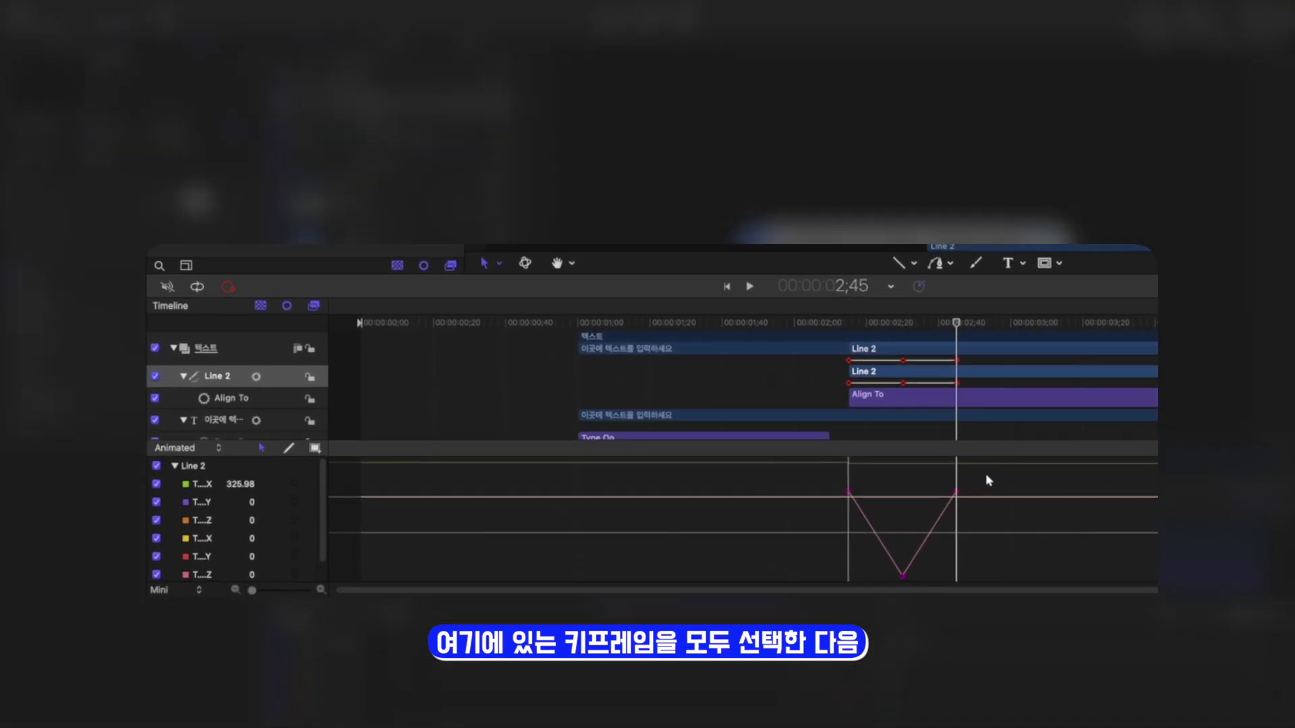
Change the interpolation of all three of Line 2's opacity keyframes to Constant.
left_click_drag(913, 633, 801, 724)
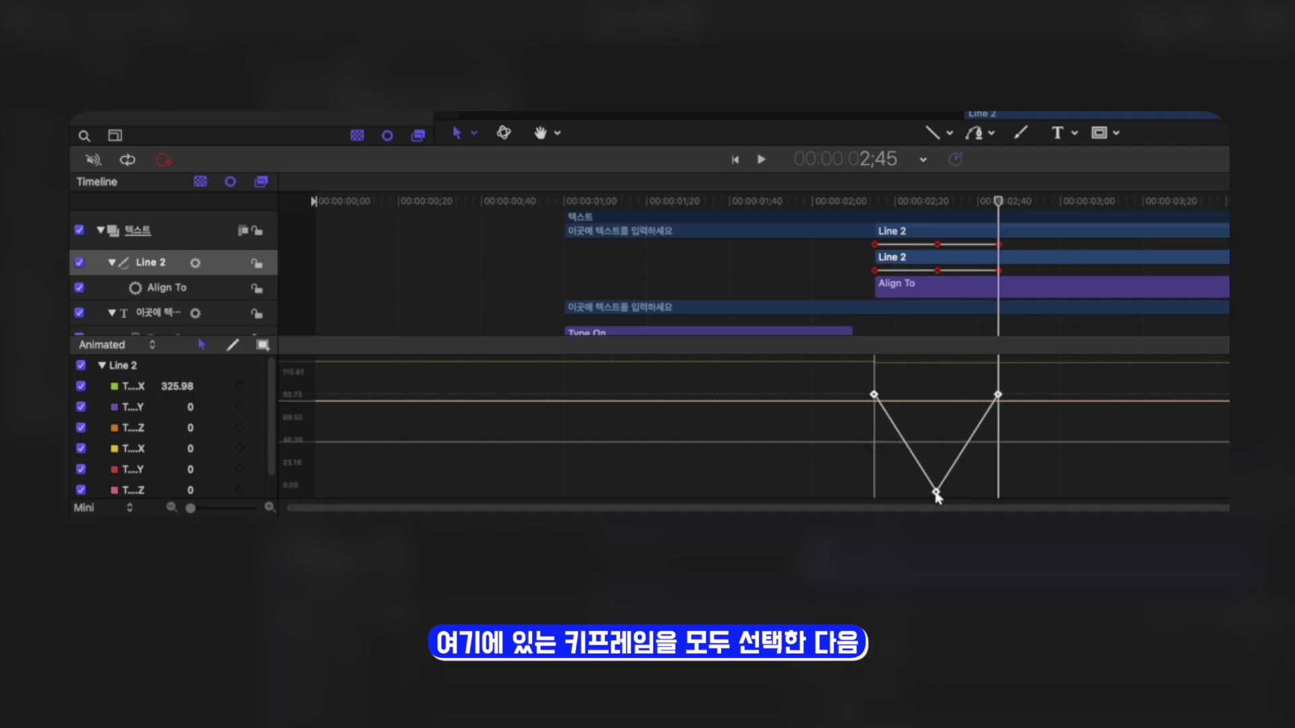
right_click(876, 397)
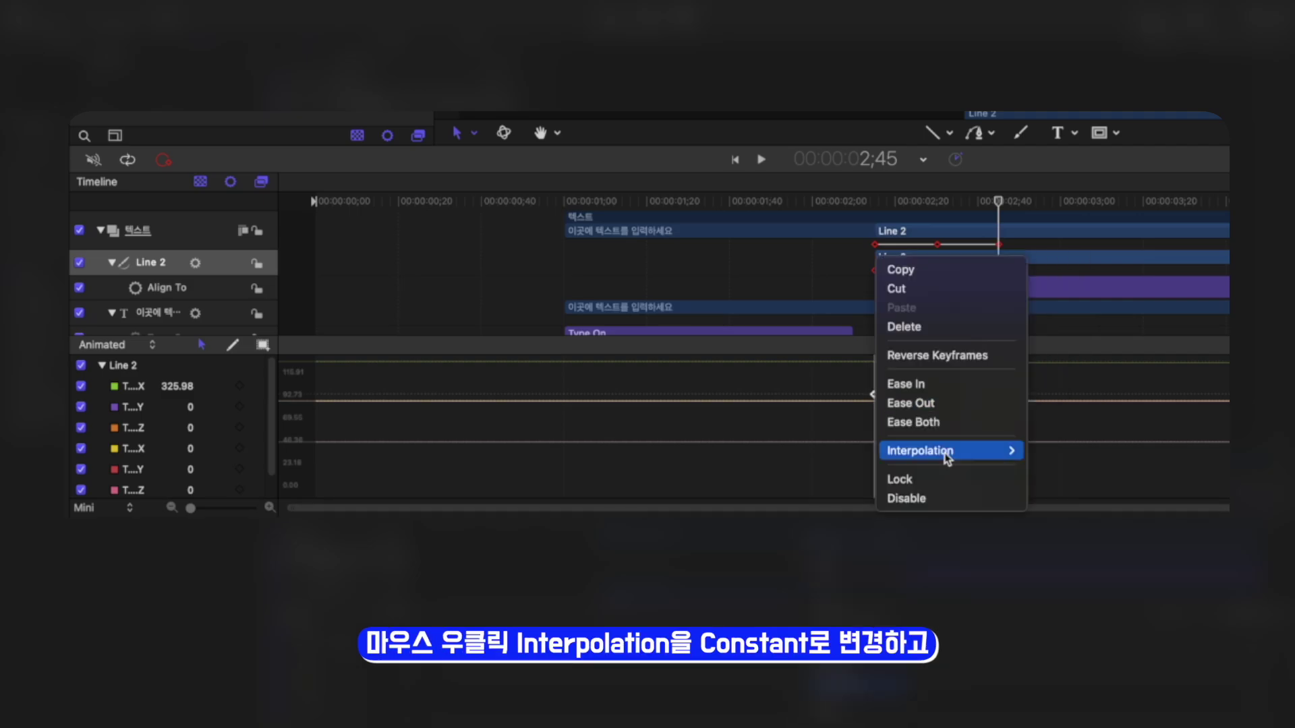
mouse_move(944, 450)
left_click(1067, 403)
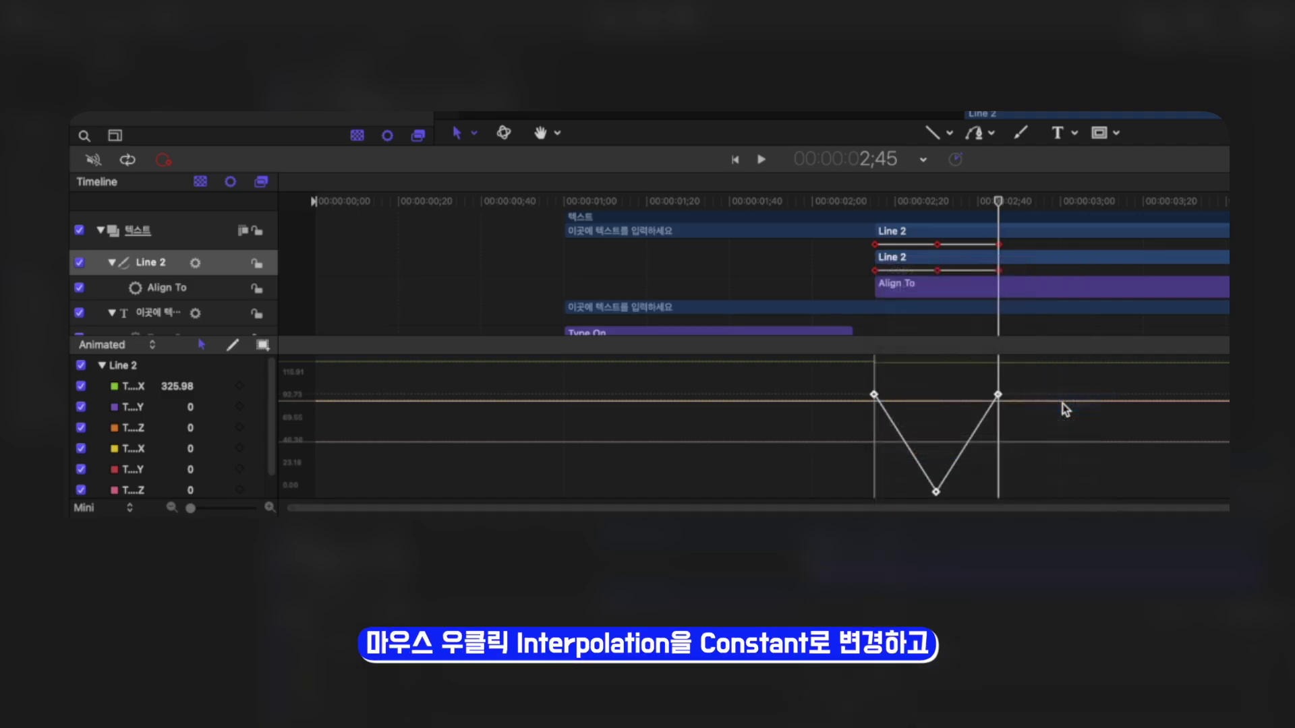
Set the After Last Keyframe behavior of Line 2's opacity parameter to Repeat.
scroll(178, 435, "down", 1)
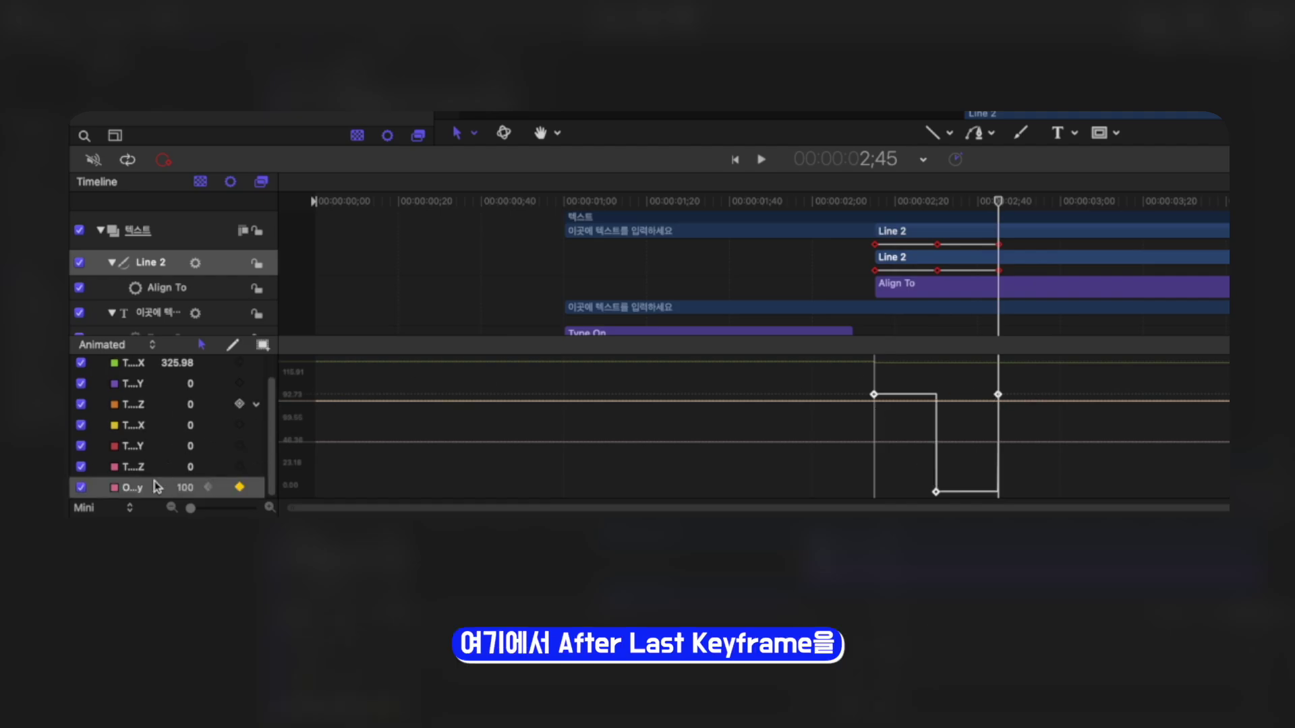
right_click(262, 488)
mouse_move(318, 414)
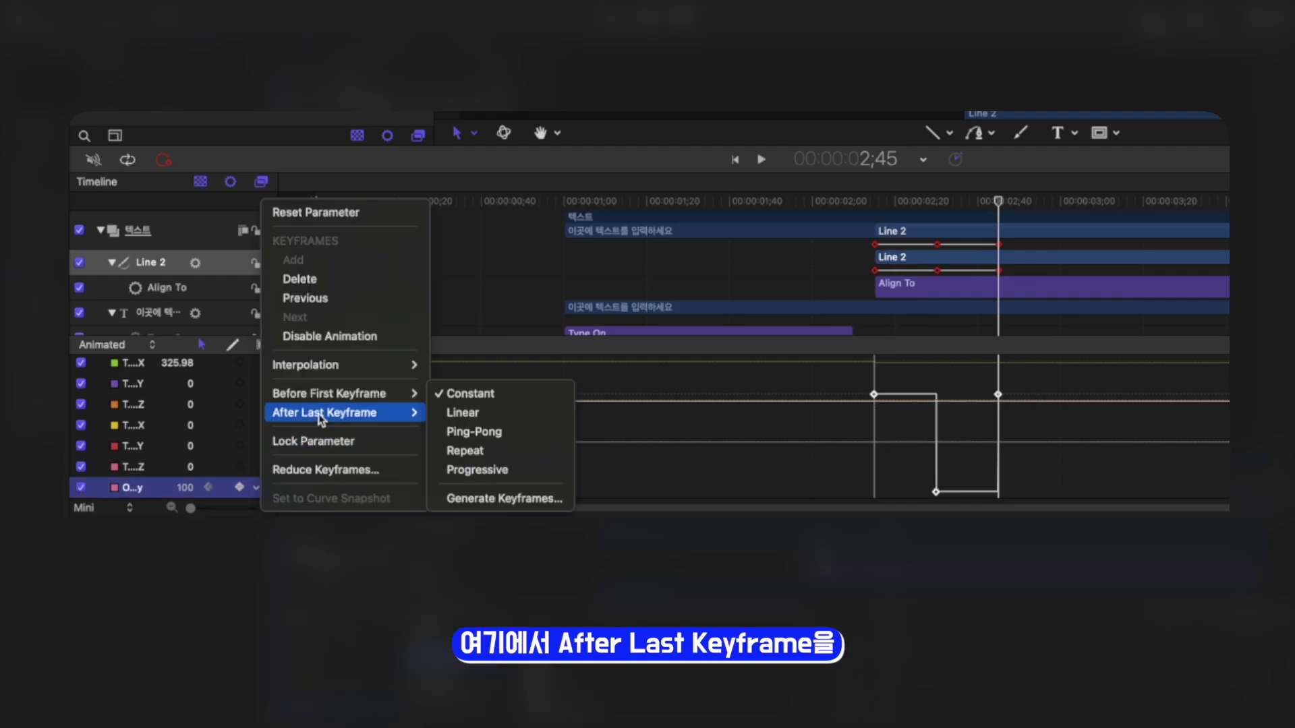
left_click(482, 455)
Play back the cursor's blinking and trim Line 2 to end at 00:00:03;31.
key("space")
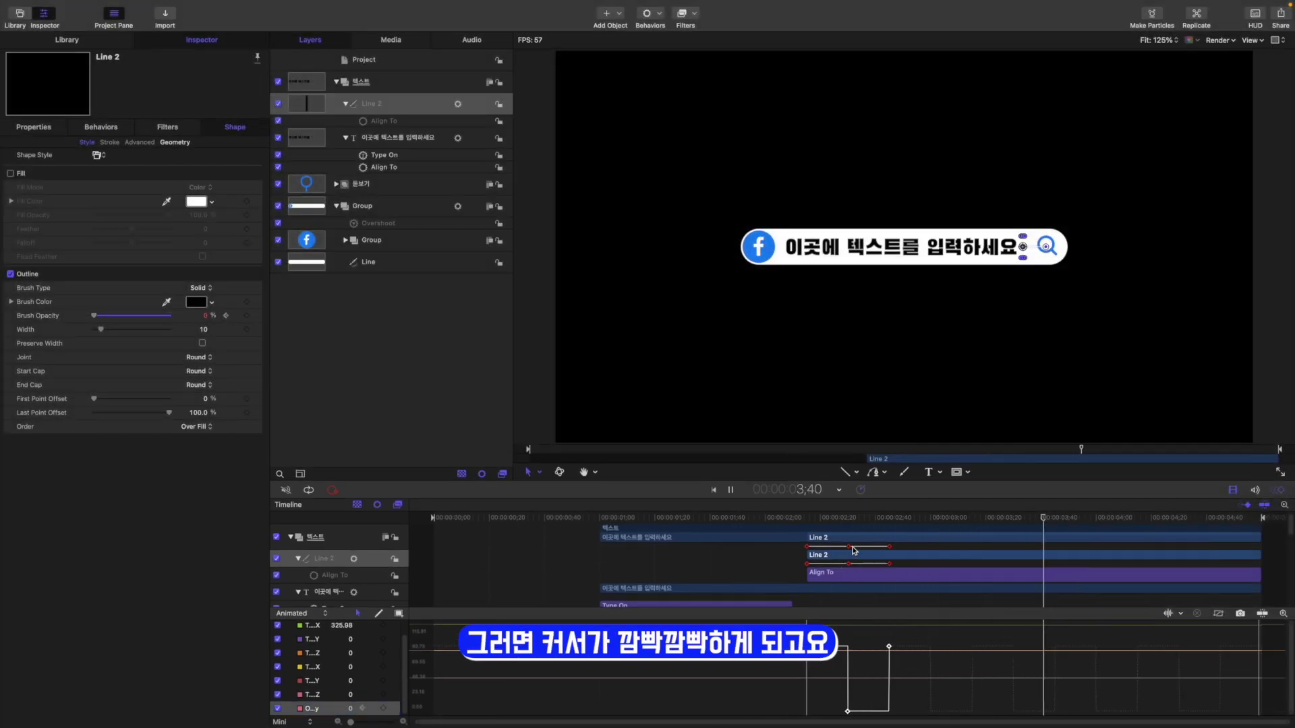
mouse_move(1132, 518)
left_mouse_down()
mouse_move(826, 519)
mouse_move(840, 540)
mouse_move(1016, 536)
left_mouse_up()
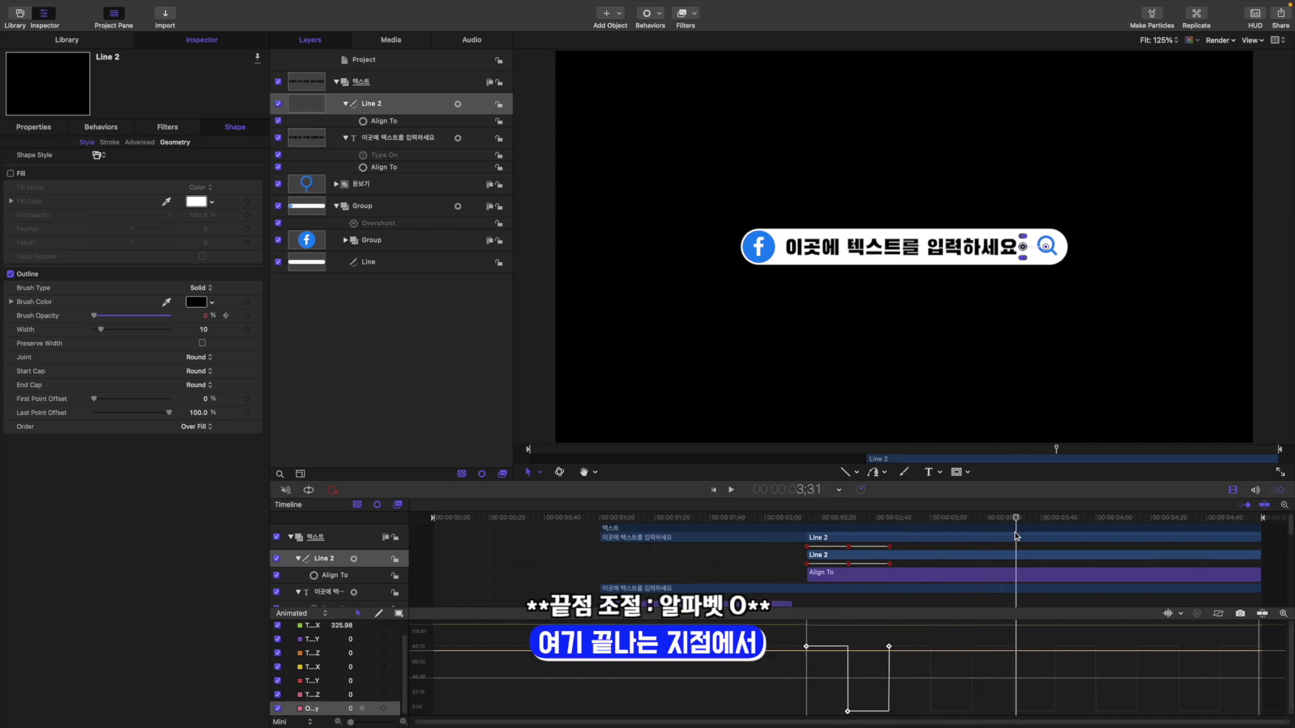
key("o")
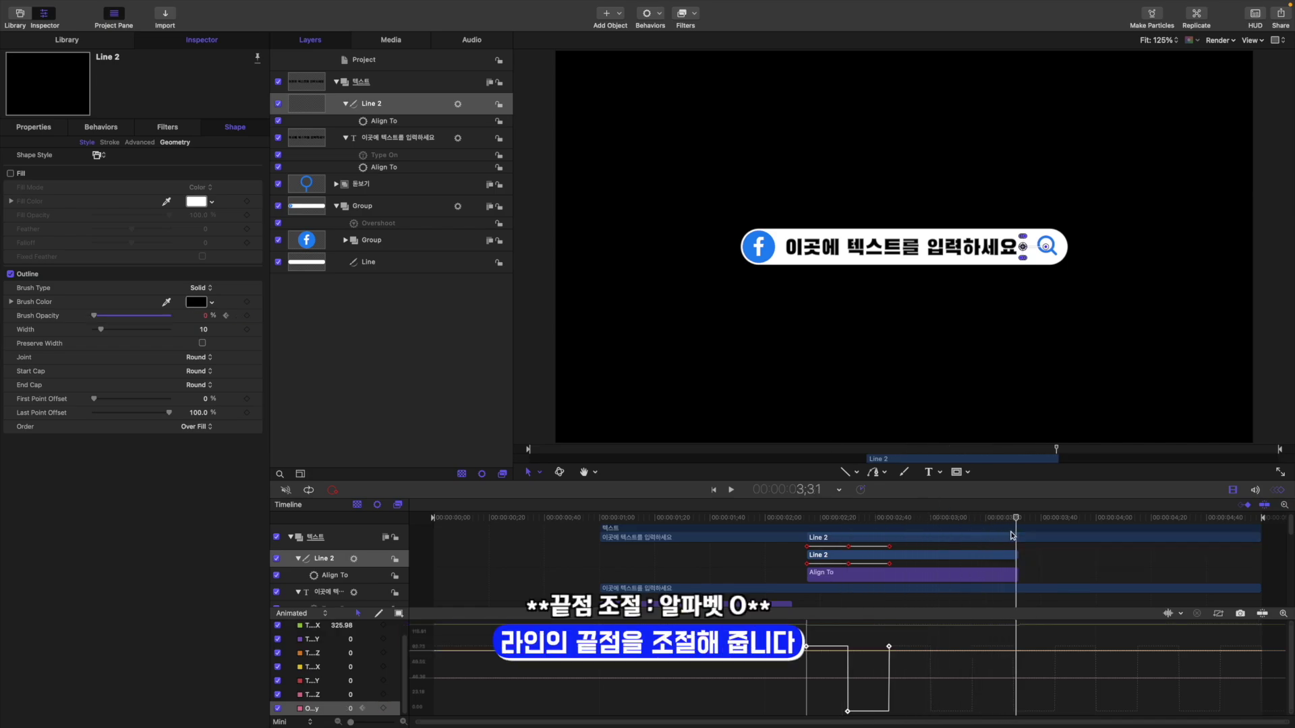
left_click_drag(1012, 528, 942, 519)
Collapse the 텍스트 and bar groups, then combine all three top-level groups into one new group.
left_click(336, 81)
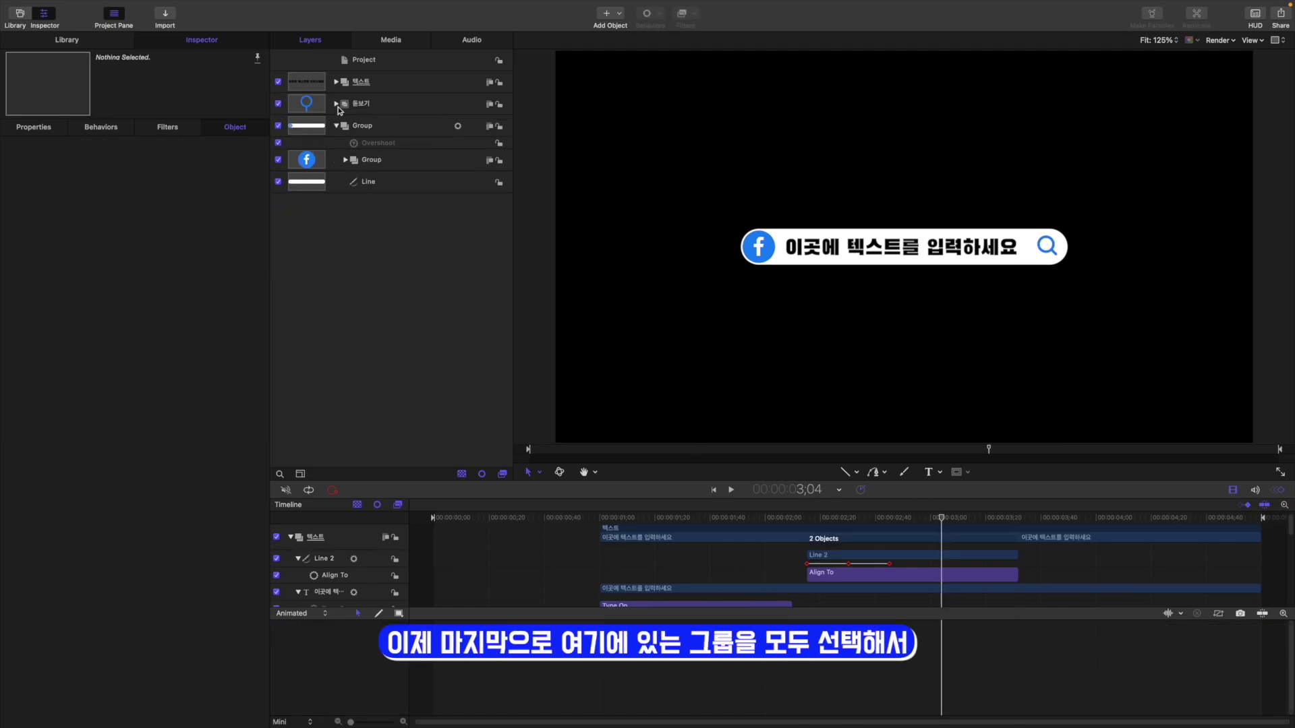
left_click(336, 126)
left_click_drag(424, 184, 402, 87)
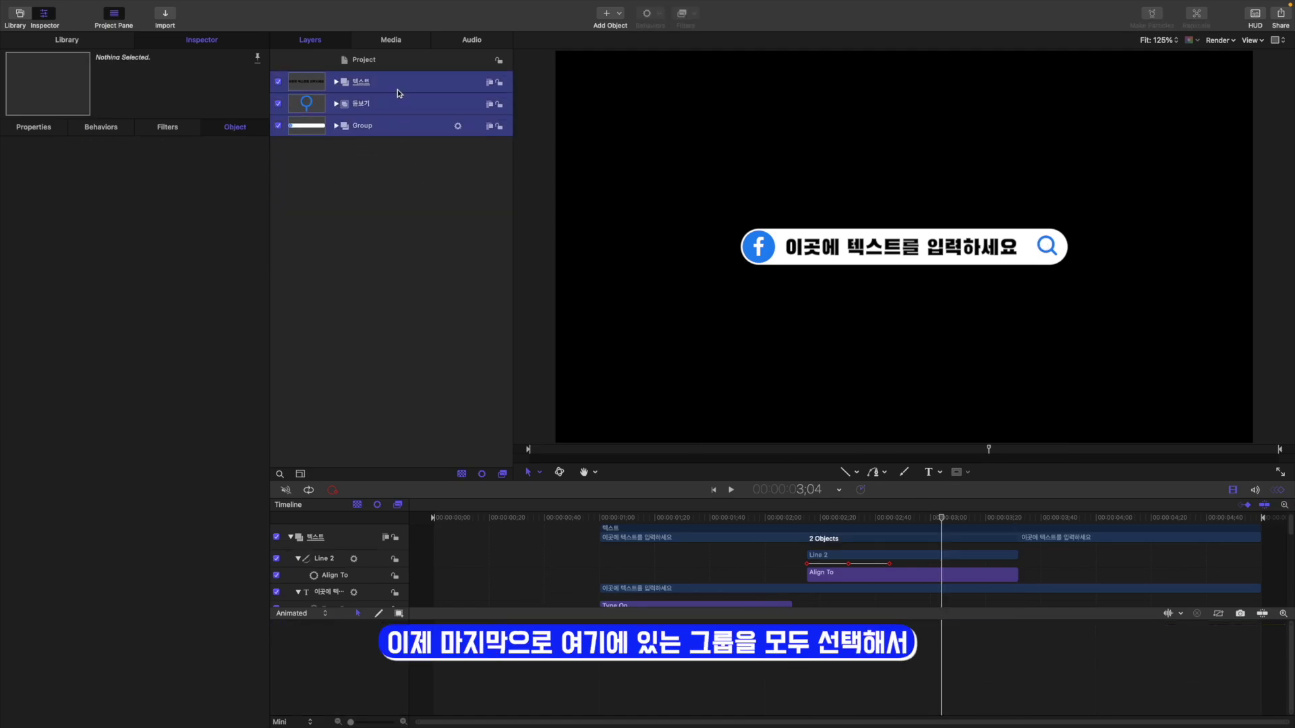
right_click(402, 86)
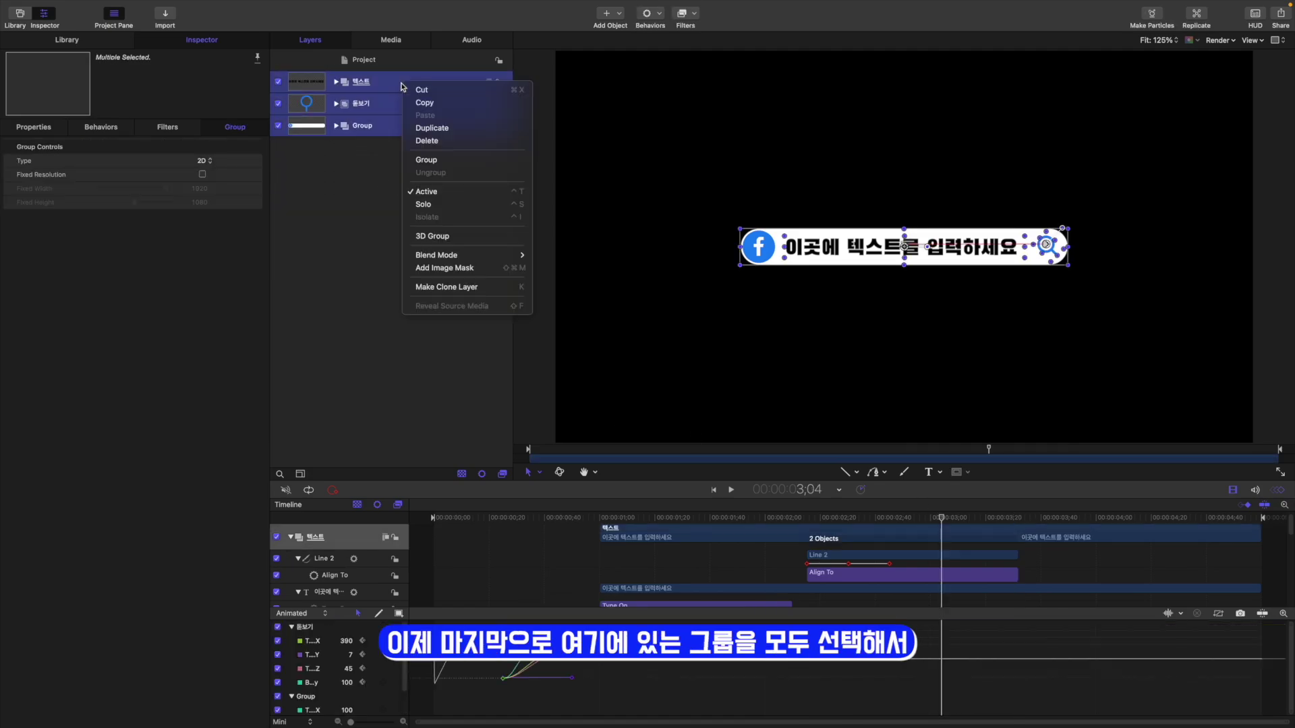
left_click(470, 164)
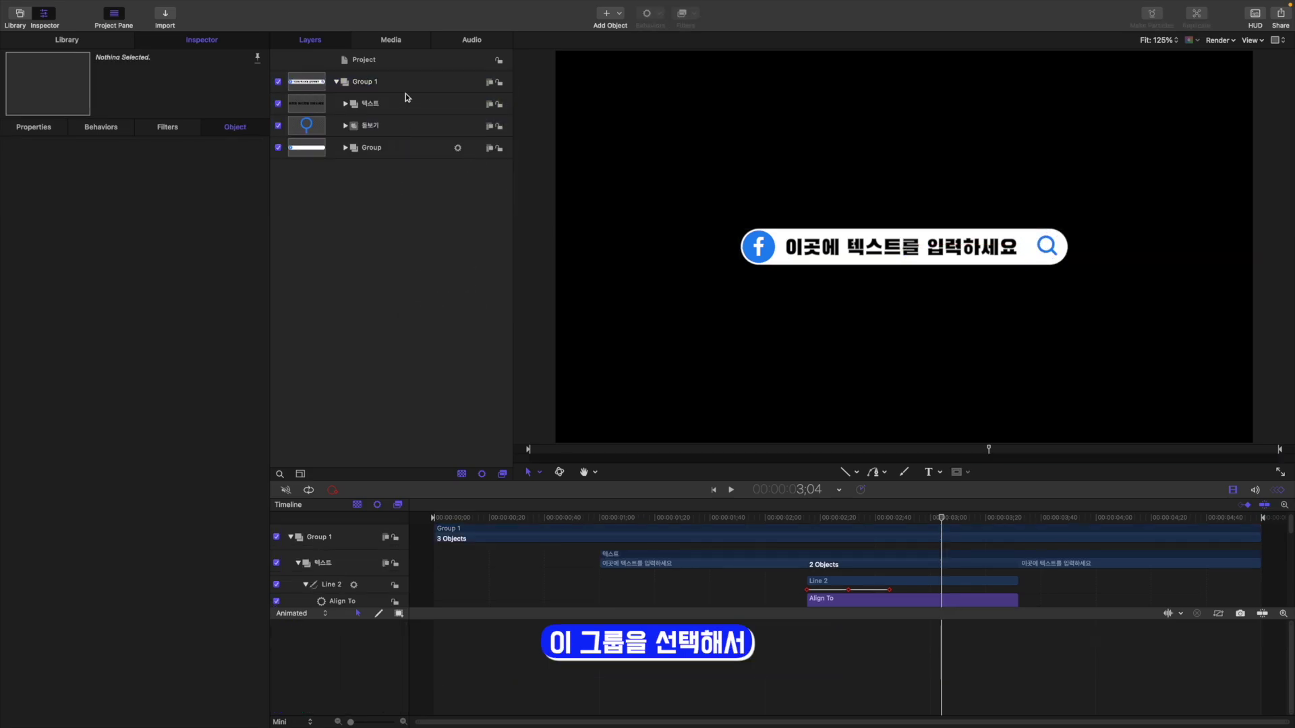
Keyframe Group 1's Scale at 100% at 00:00:04;35 and at 110% at 00:00:04;40.
left_click_drag(1142, 518, 1193, 530)
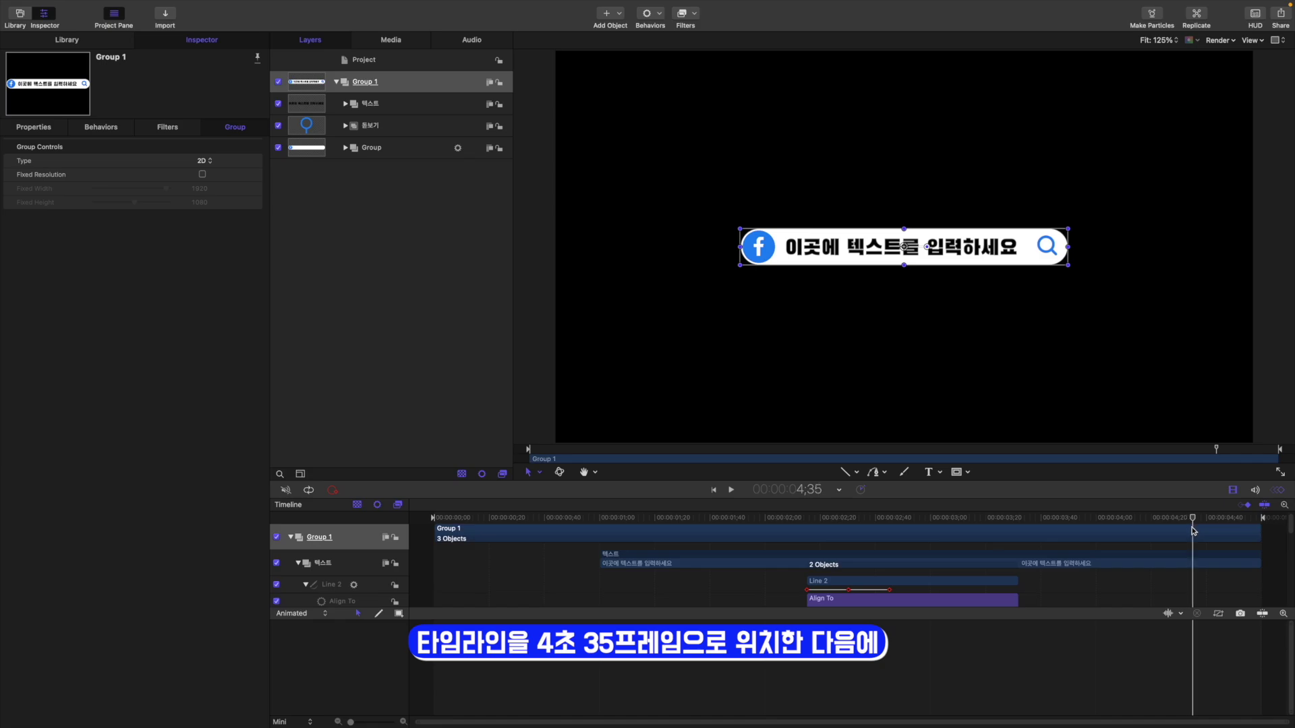
left_click(23, 128)
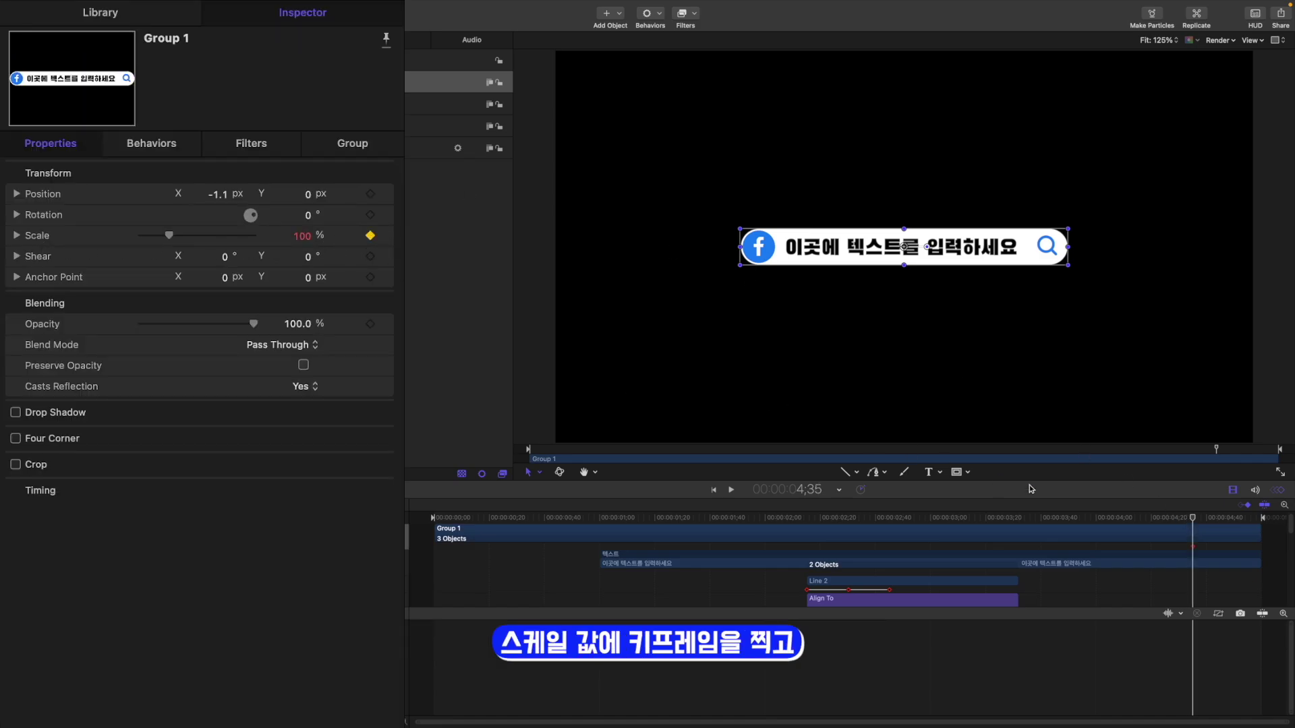
left_click_drag(1193, 518, 1206, 520)
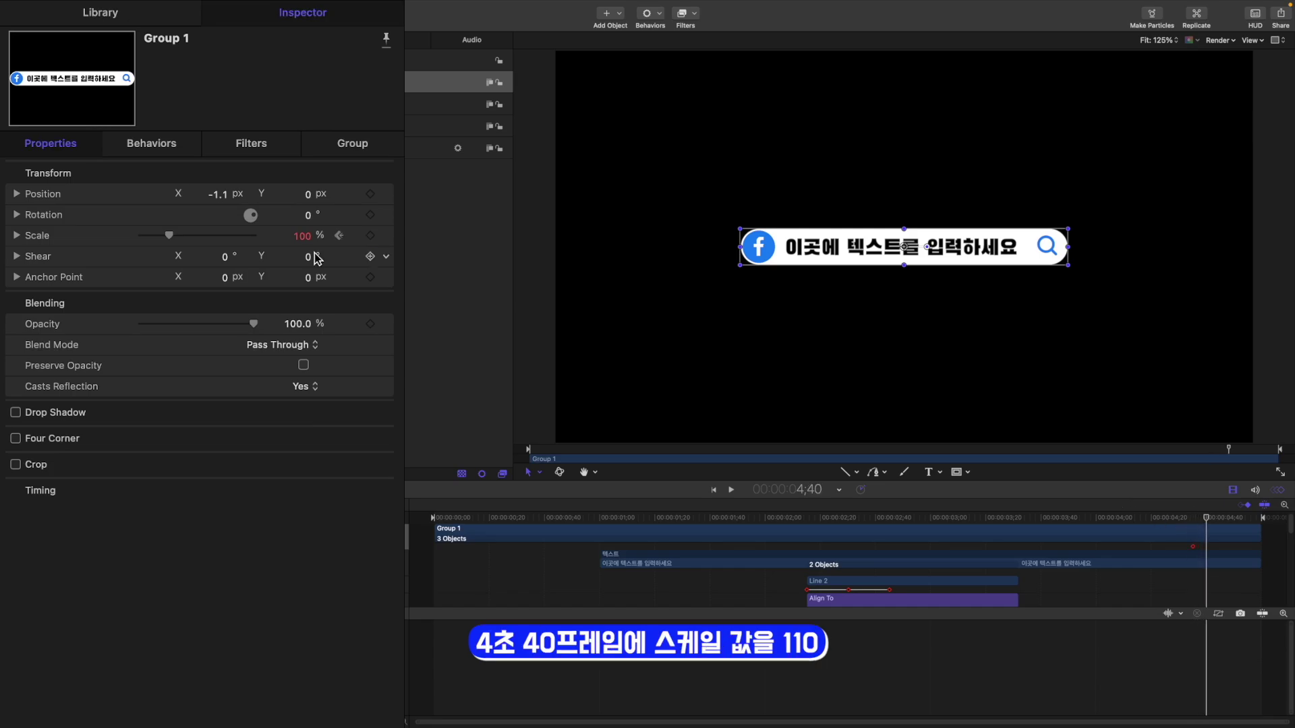
double_click(302, 236)
type("110")
key("Return")
Set Group 1's Scale to 0% at 00:00:04;59 and apply Ease Both to all its scale keyframes.
left_click_drag(1208, 520, 1258, 519)
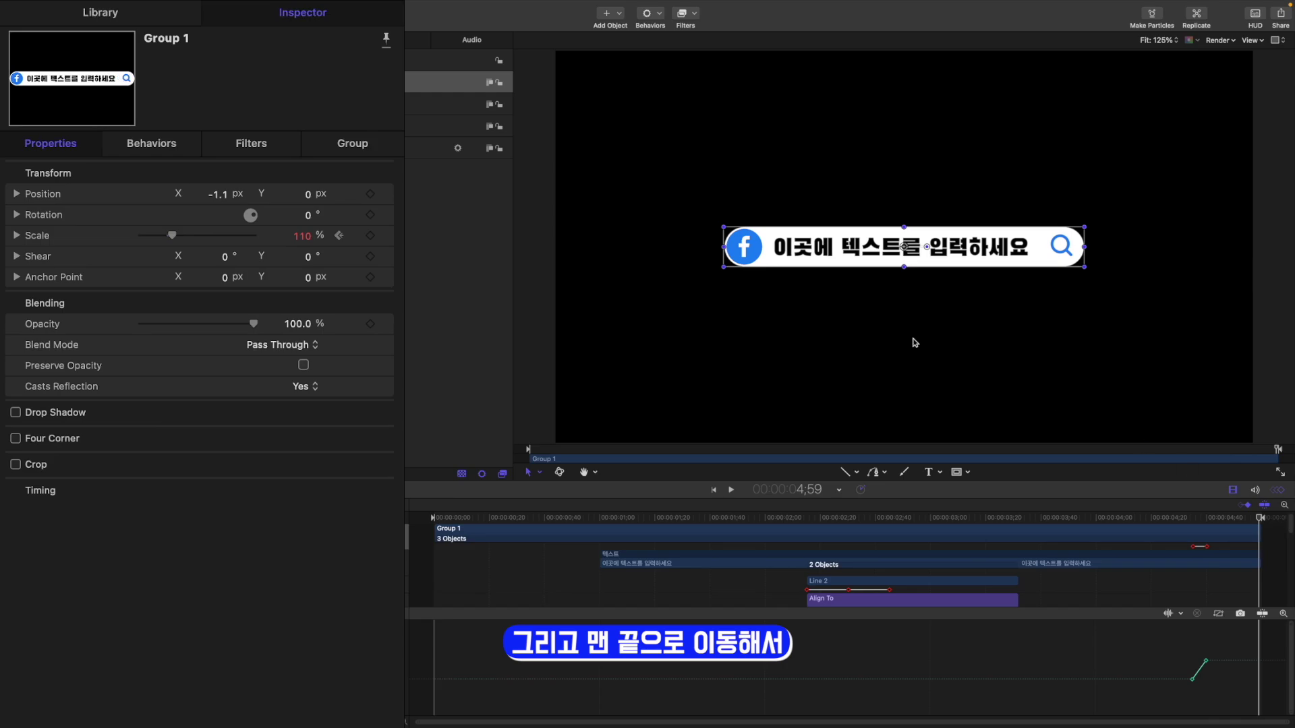
double_click(302, 236)
type("0")
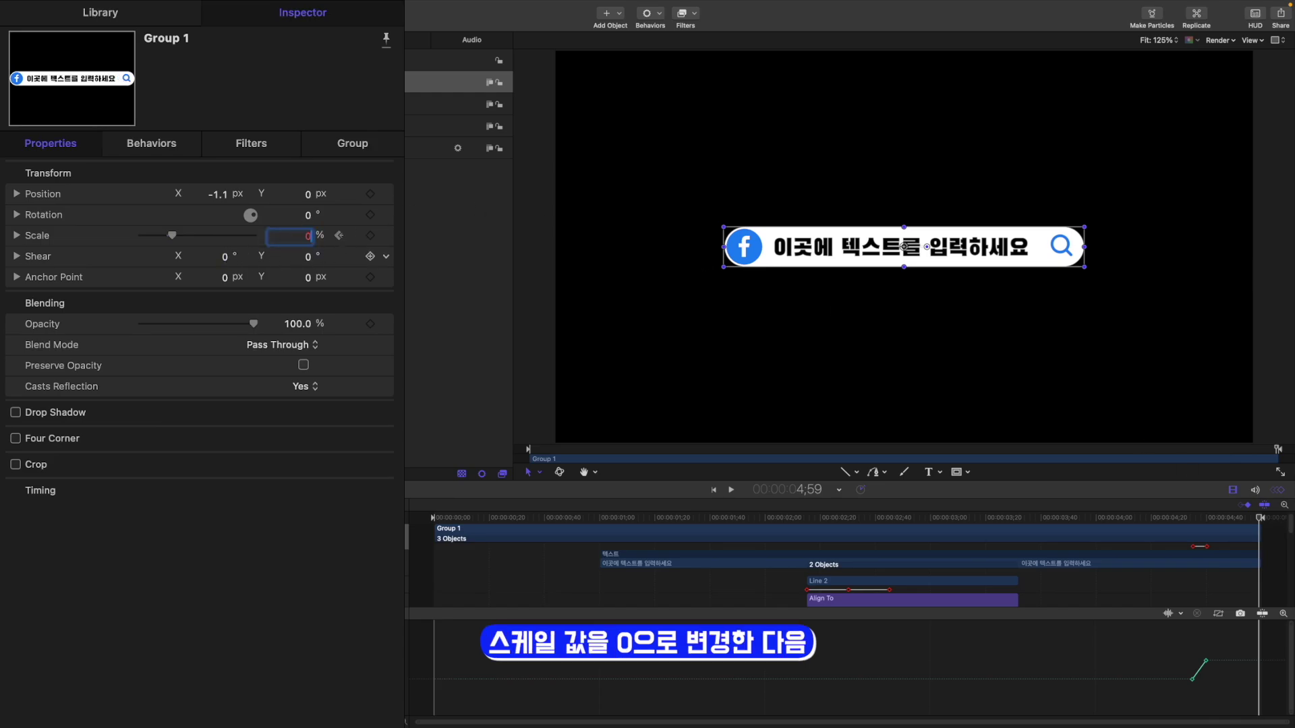
key("Return")
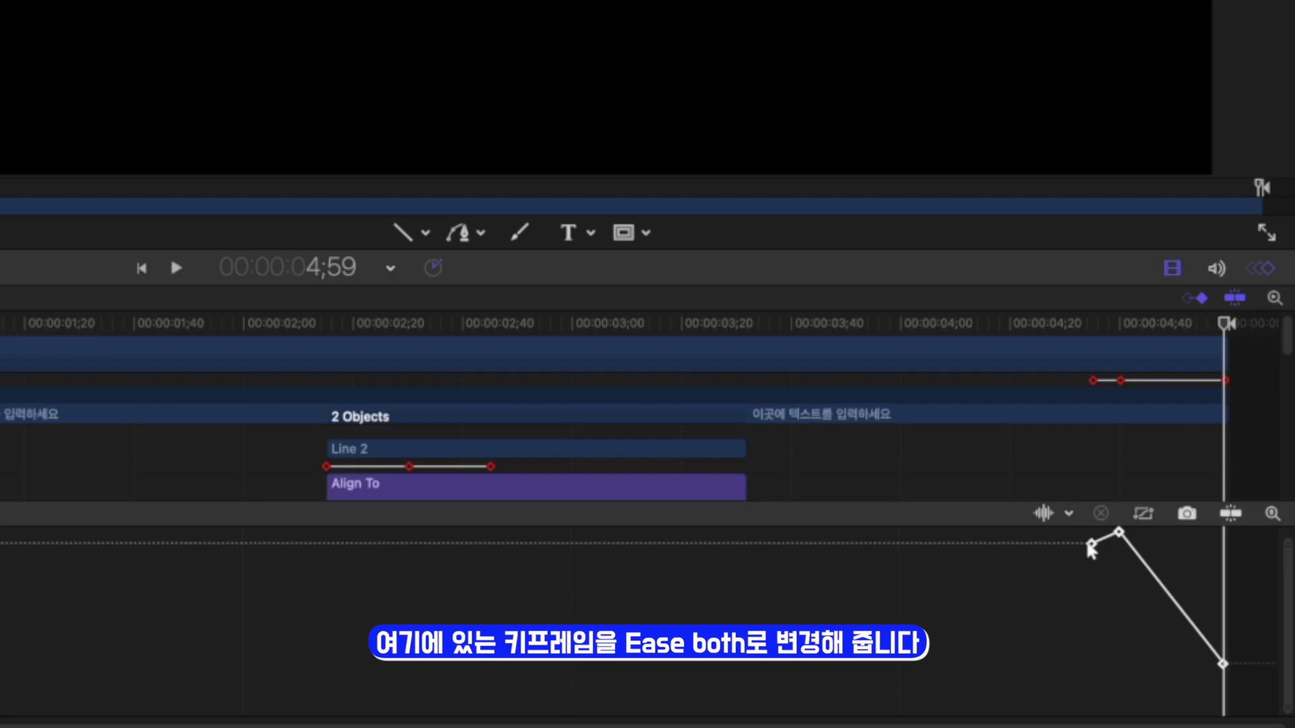
right_click(1091, 545)
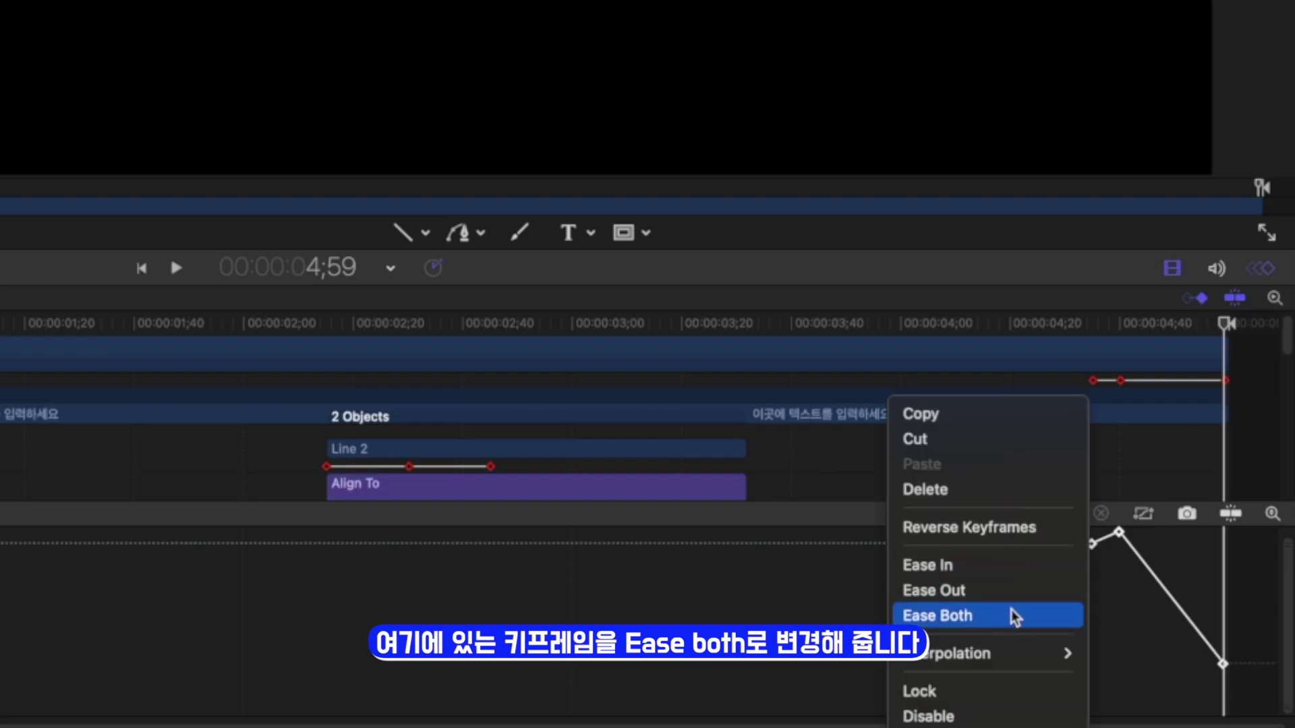
left_click(1015, 615)
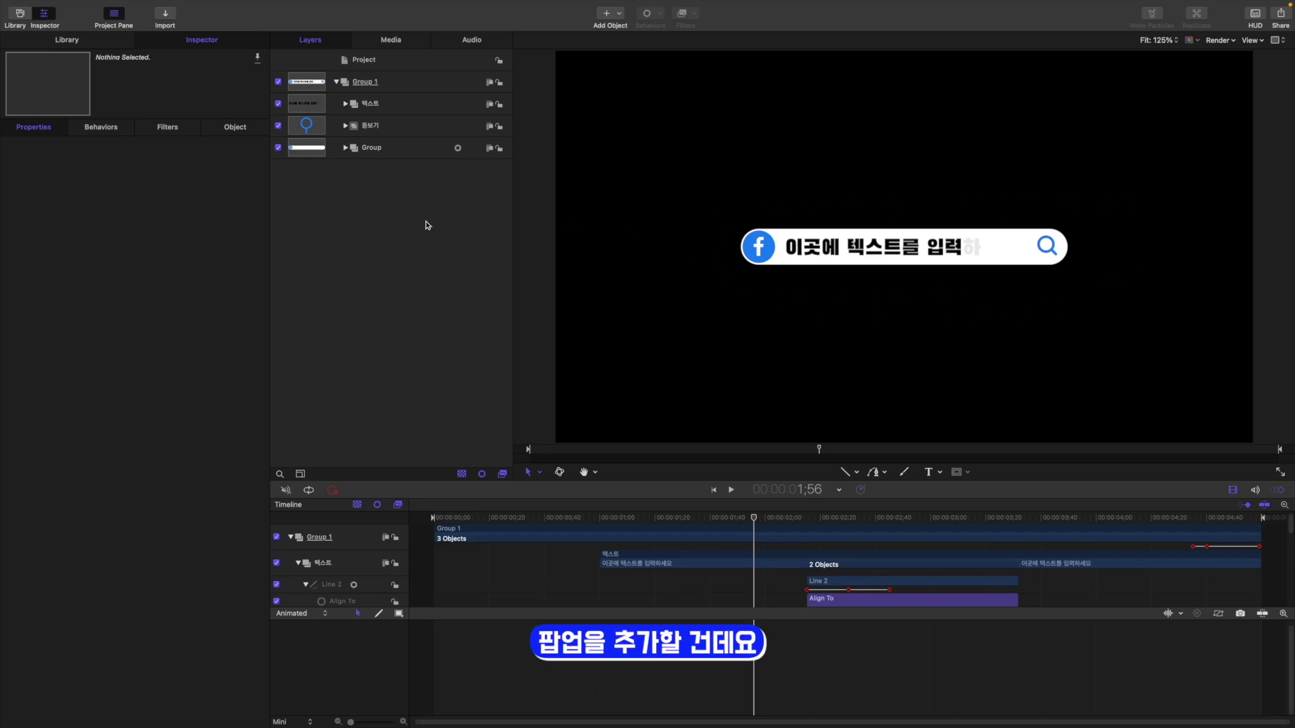
Add a Rig object with a Pop-up widget to the project and expand the group holding the logos.
left_click(620, 12)
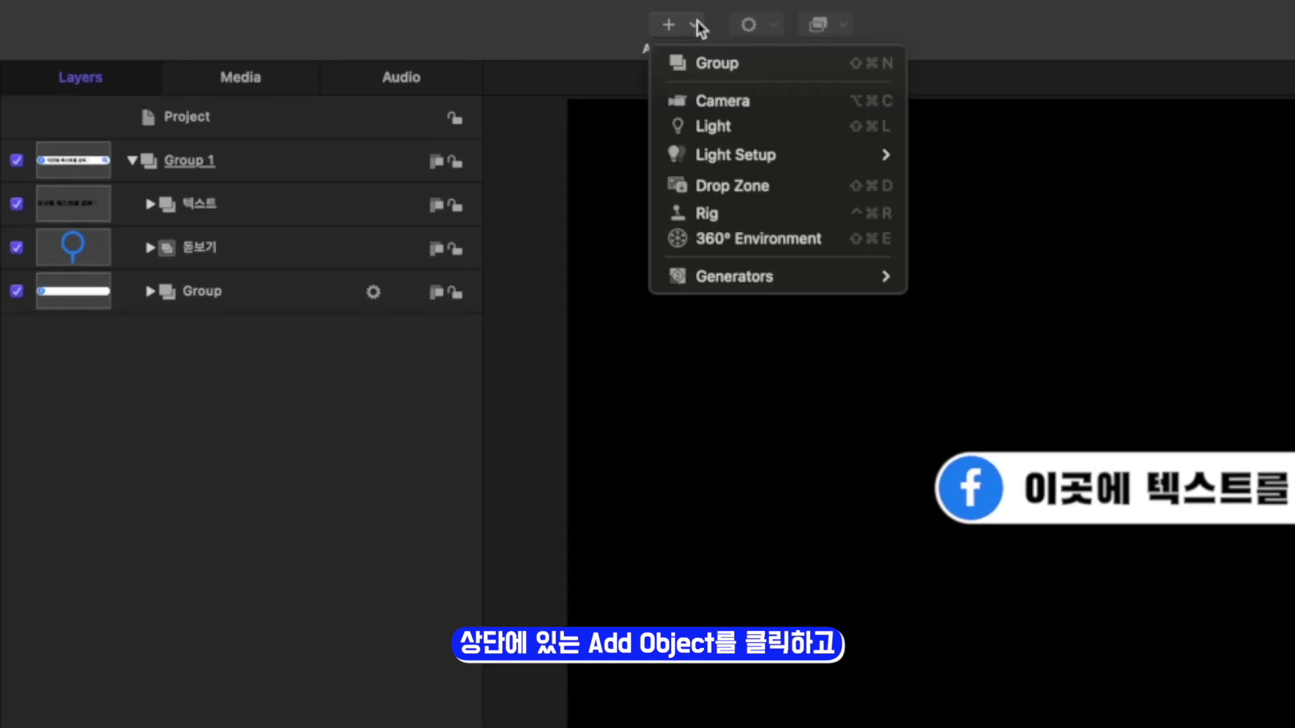
left_click(727, 212)
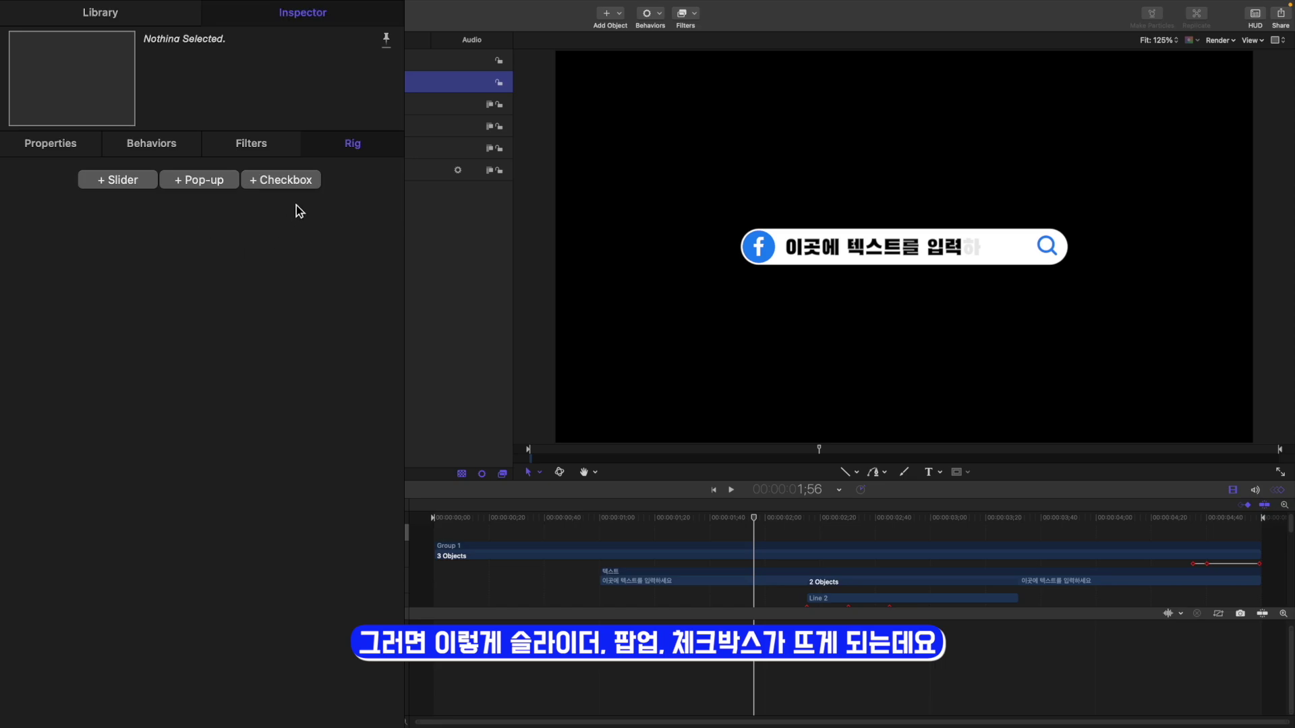
left_click(196, 183)
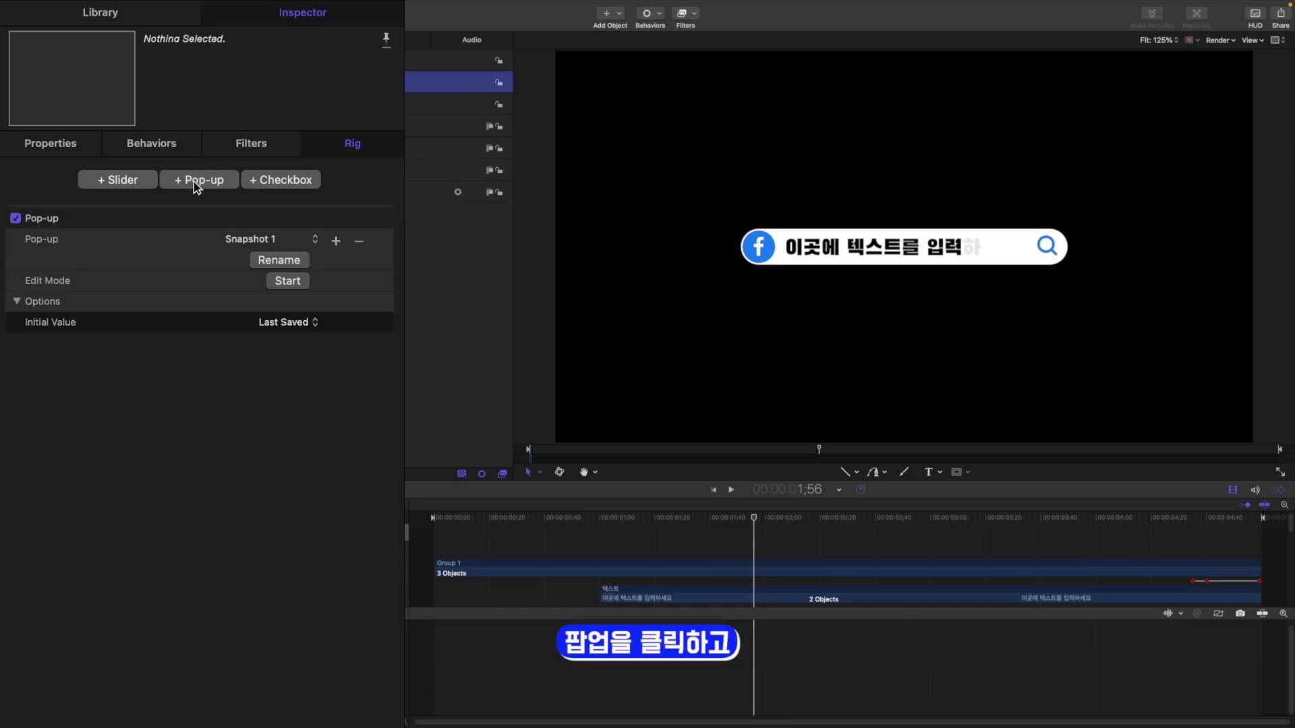
left_click(340, 226)
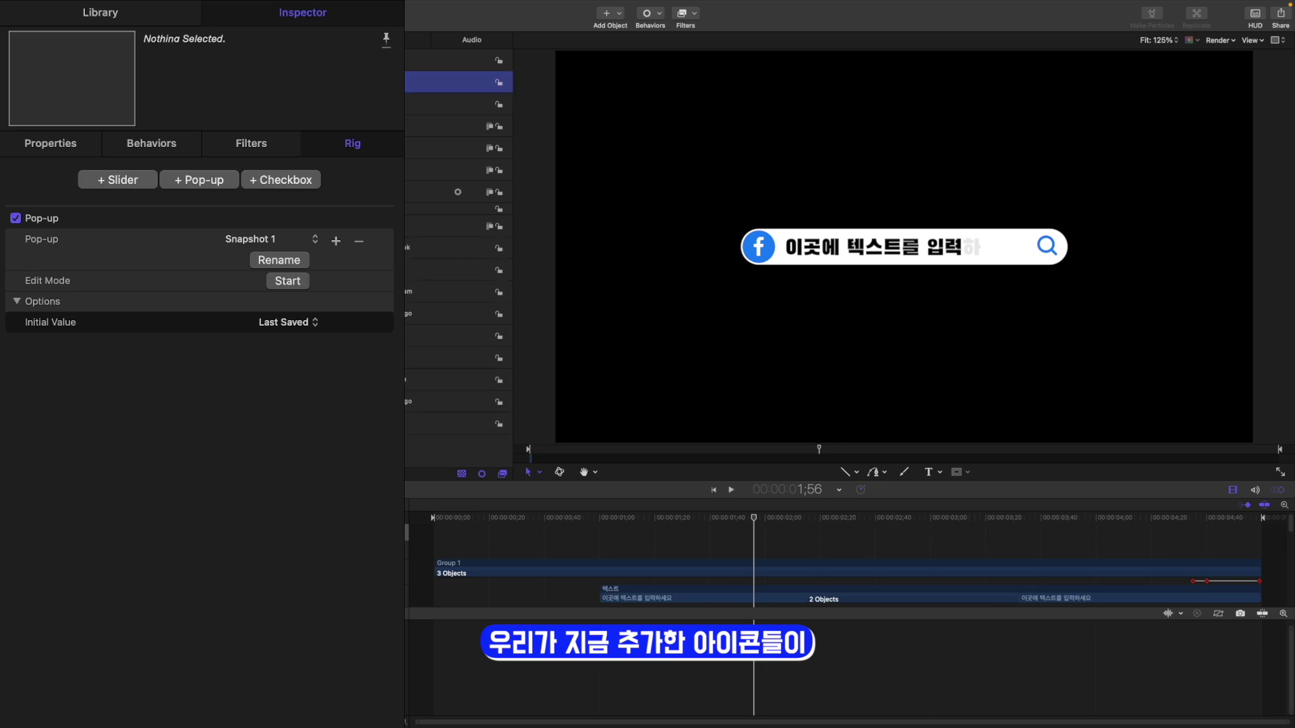
Add snapshots to the Pop-up widget until it holds eight, one for each logo.
left_click(268, 424)
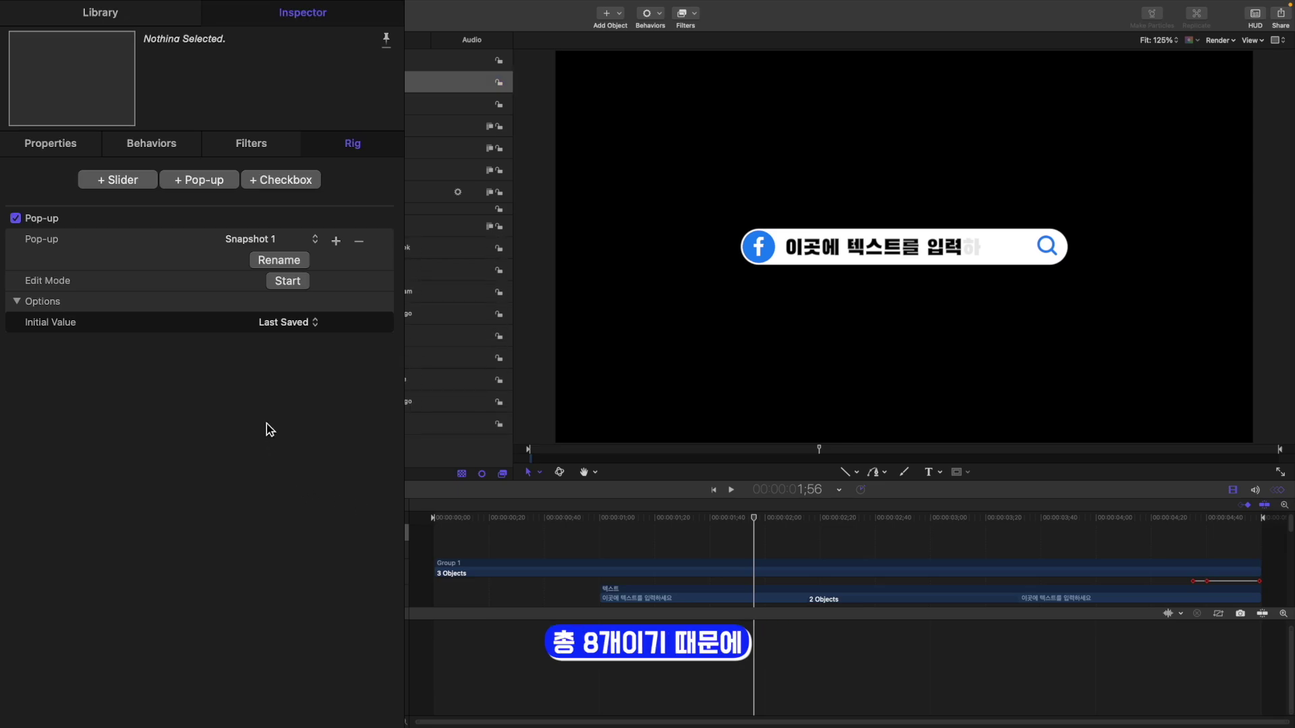
left_click(336, 240)
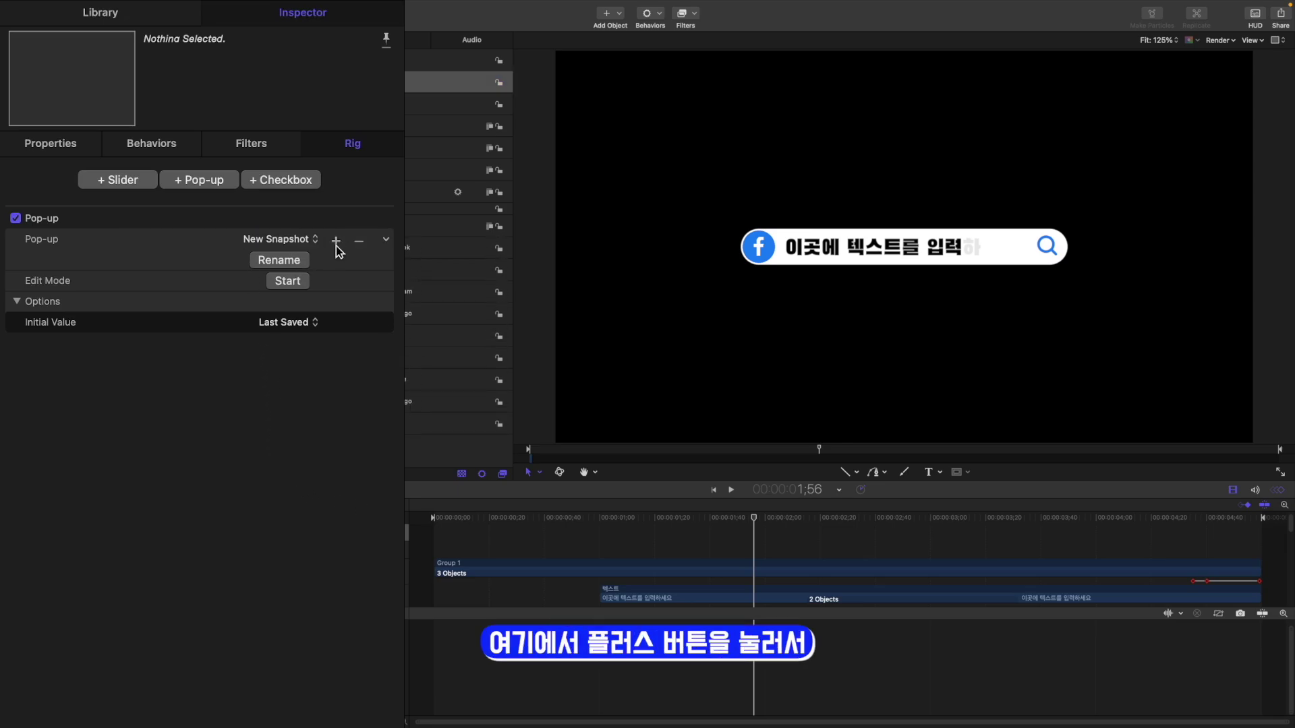
left_click(336, 241)
left_click(303, 238)
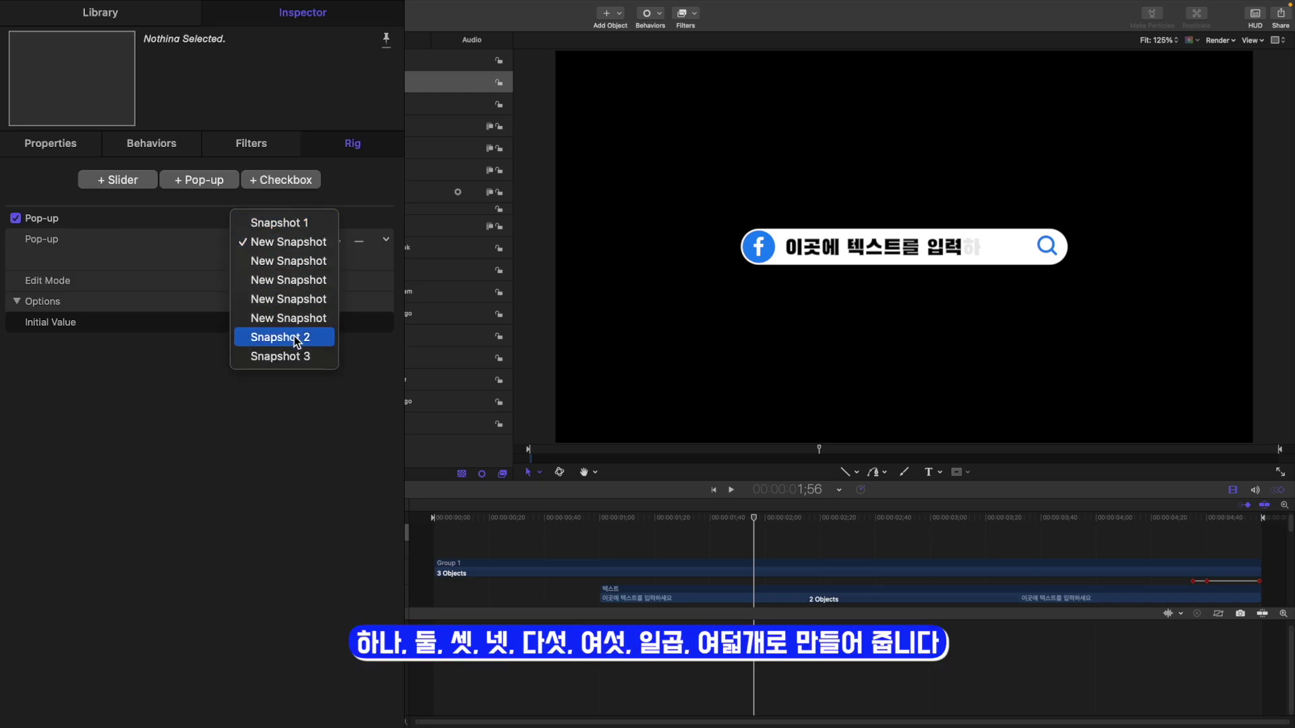
left_click(326, 417)
Rename the eight snapshots 페이스북, 구글, 인스타그램, 네이버, 트위치, 엑스, 유튜브 and 다음.
left_click(276, 240)
left_click(279, 222)
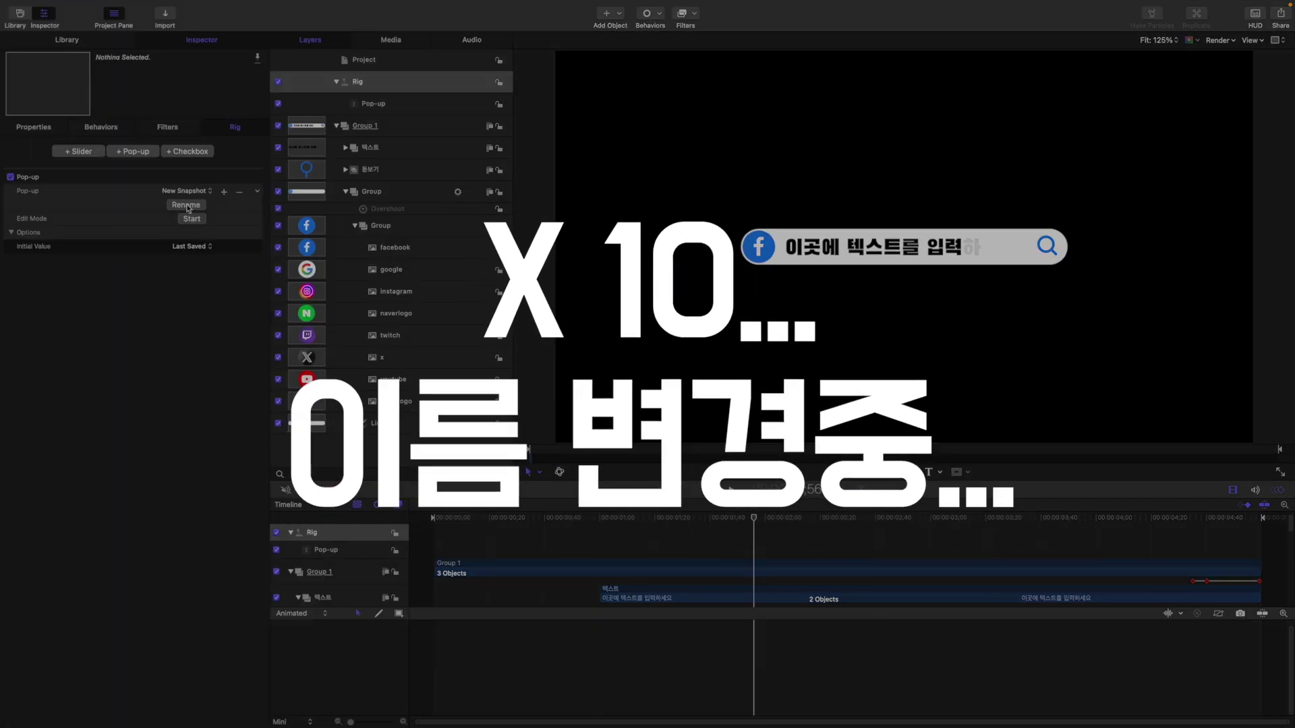
left_click(286, 262)
type("다음")
key("Return")
left_click(199, 191)
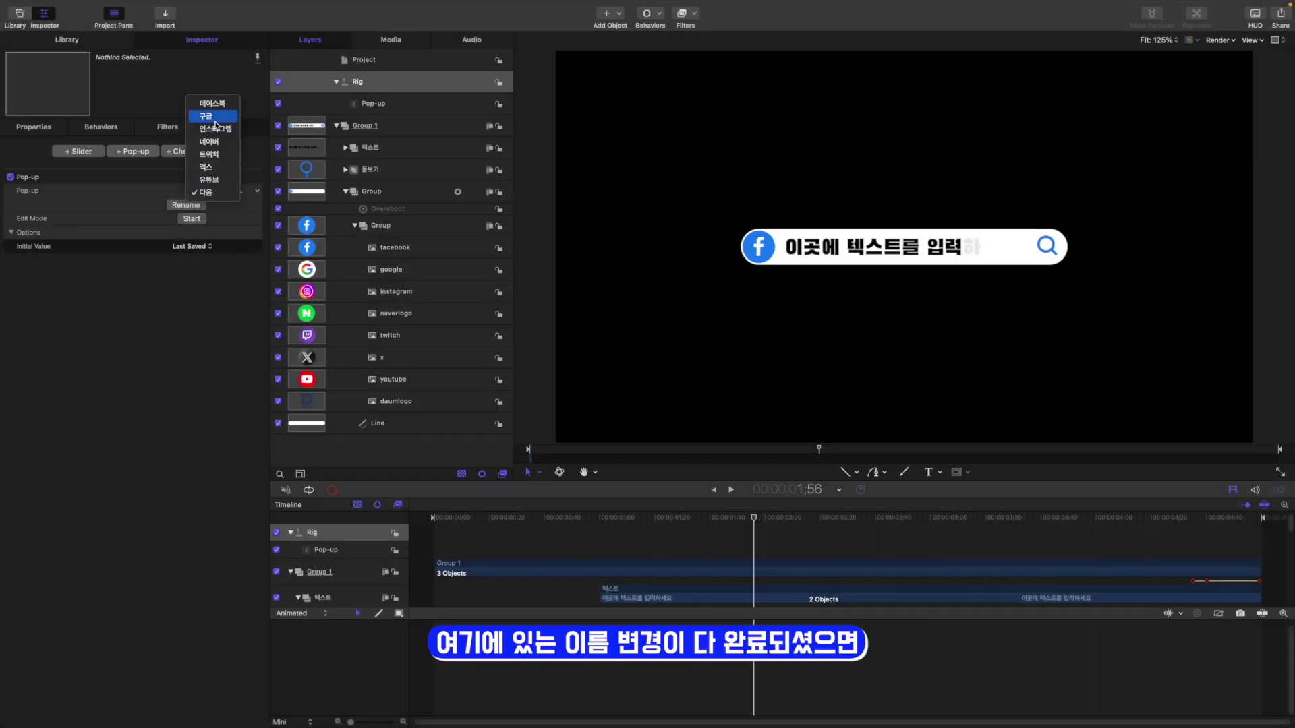
left_click(214, 195)
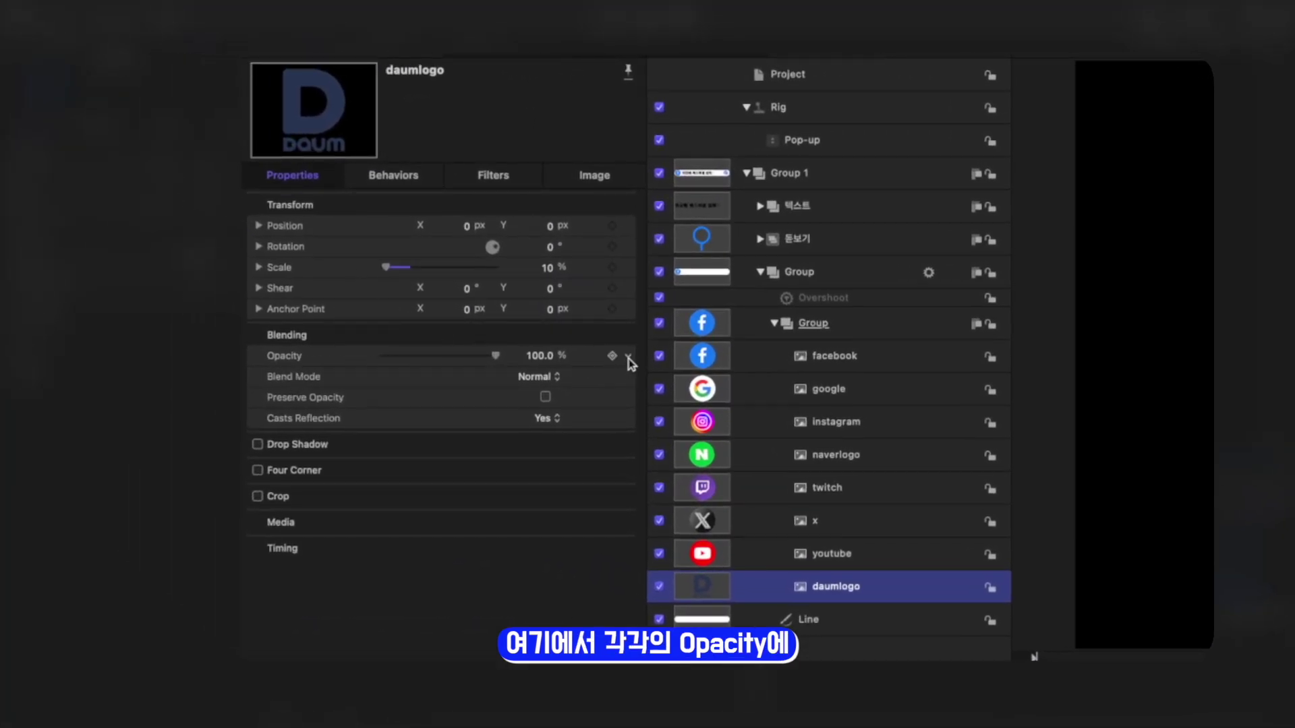
Add the daumlogo image's Opacity parameter to the existing rig's Pop-up widget.
left_click(628, 358)
mouse_move(723, 571)
mouse_move(901, 594)
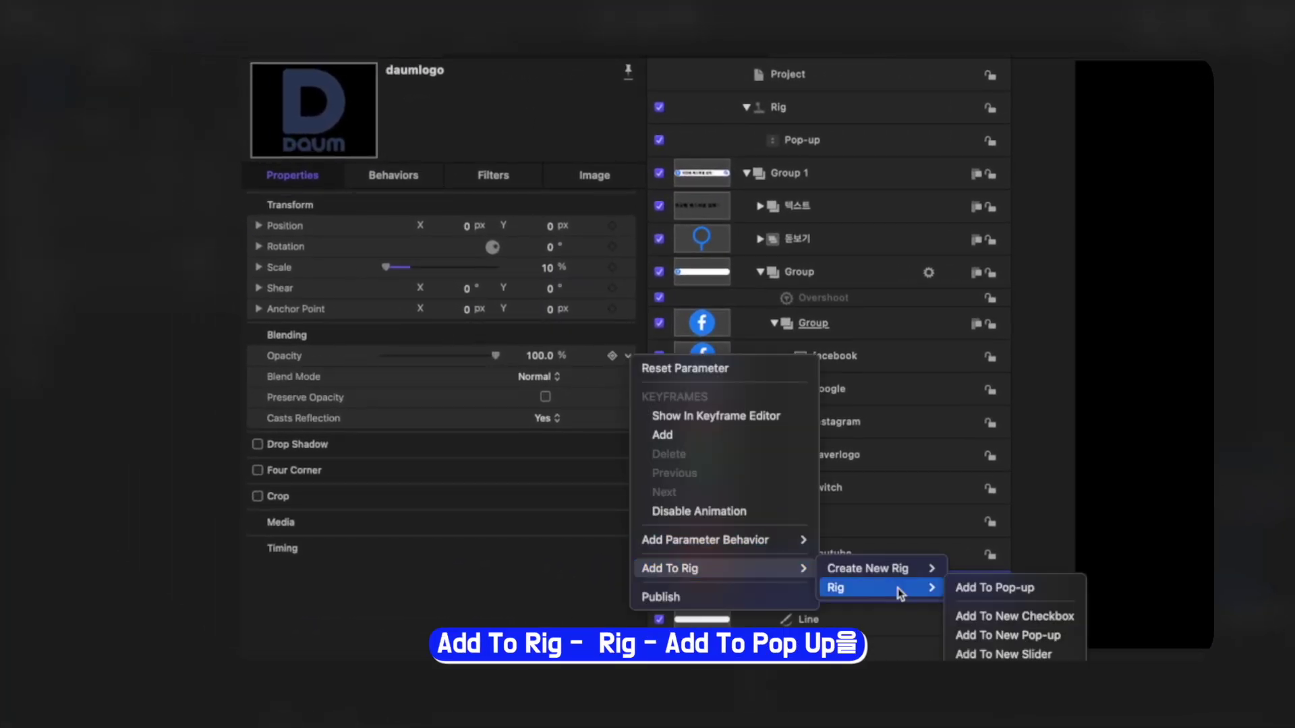
left_click(998, 588)
Add the Opacity of youtube and of each remaining logo up to facebook to the same Pop-up widget.
left_click(853, 553)
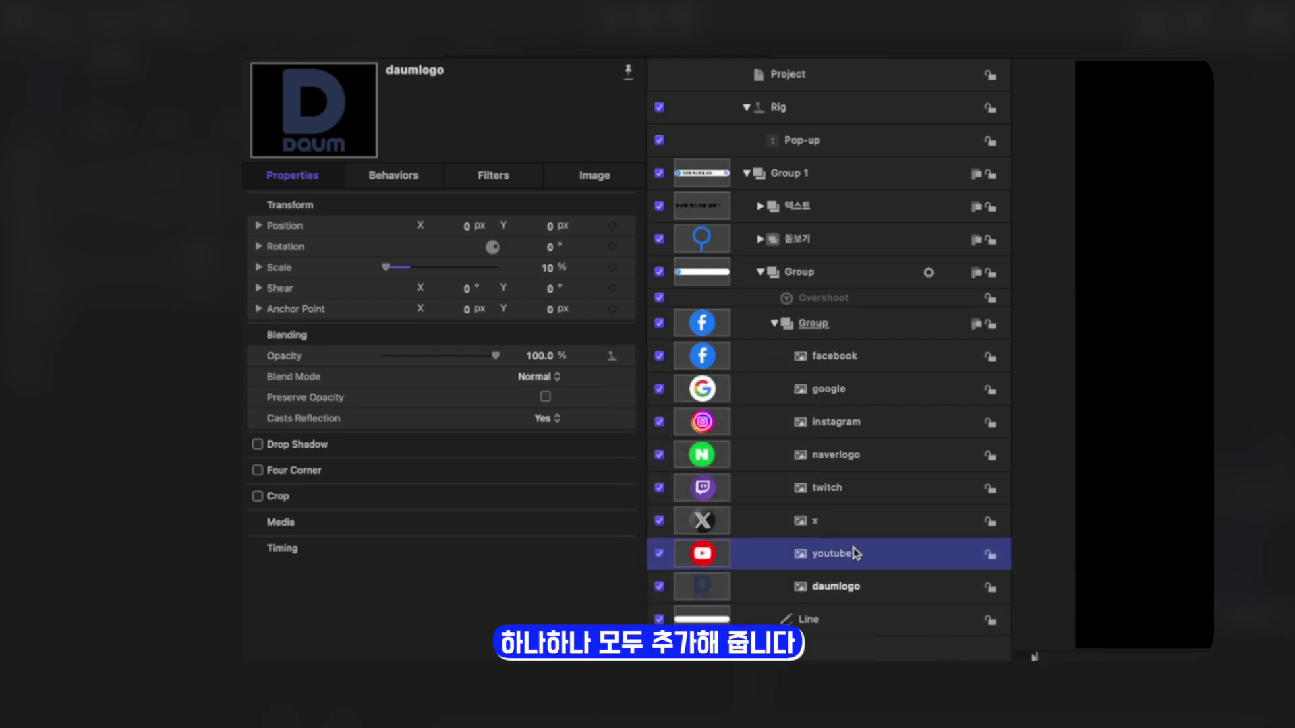
left_click(628, 357)
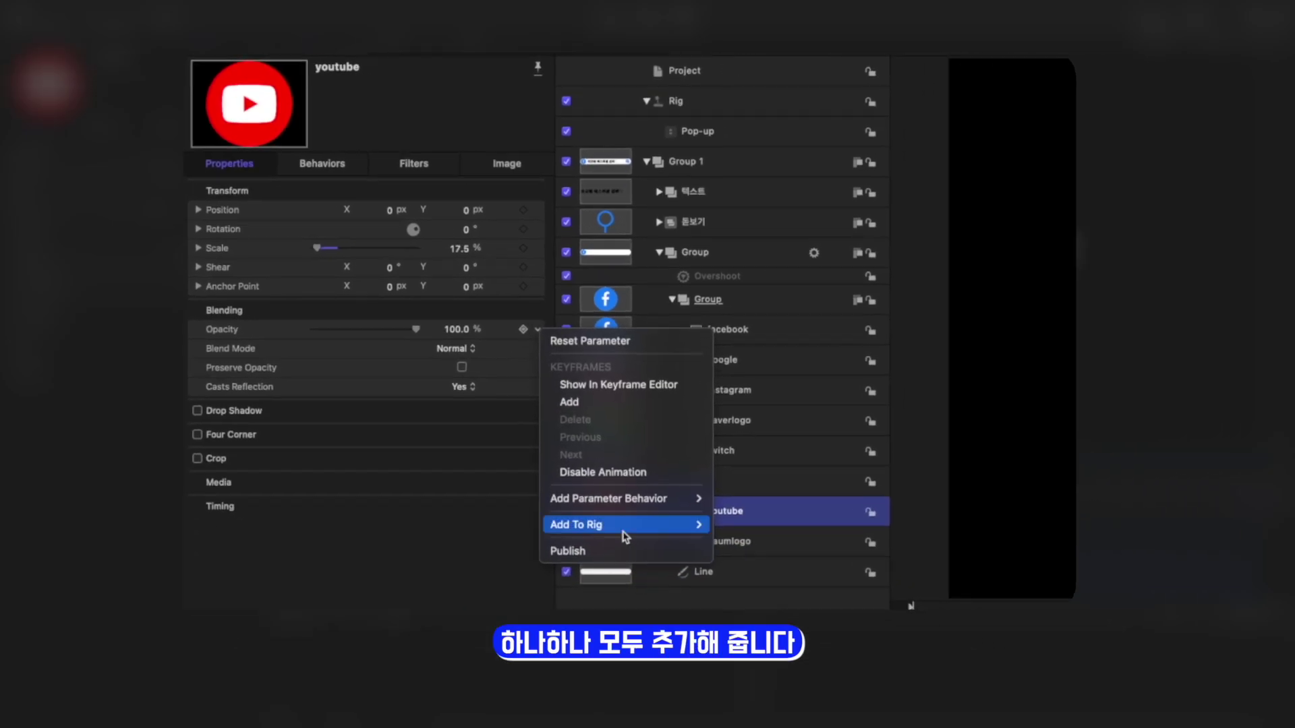
mouse_move(708, 569)
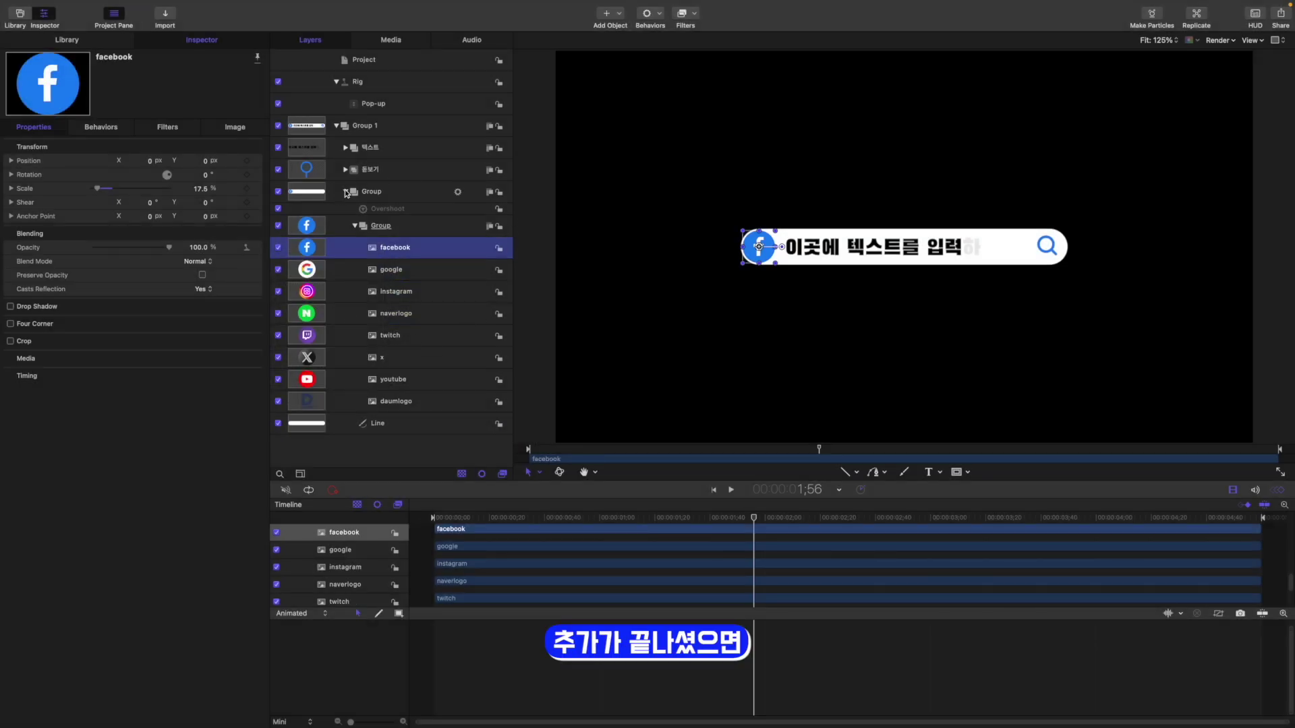
In the widget's 다음 snapshot, set every logo's Opacity to 0% except daumlogo's, and move the playhead to 00:00:02;02.
left_click(420, 105)
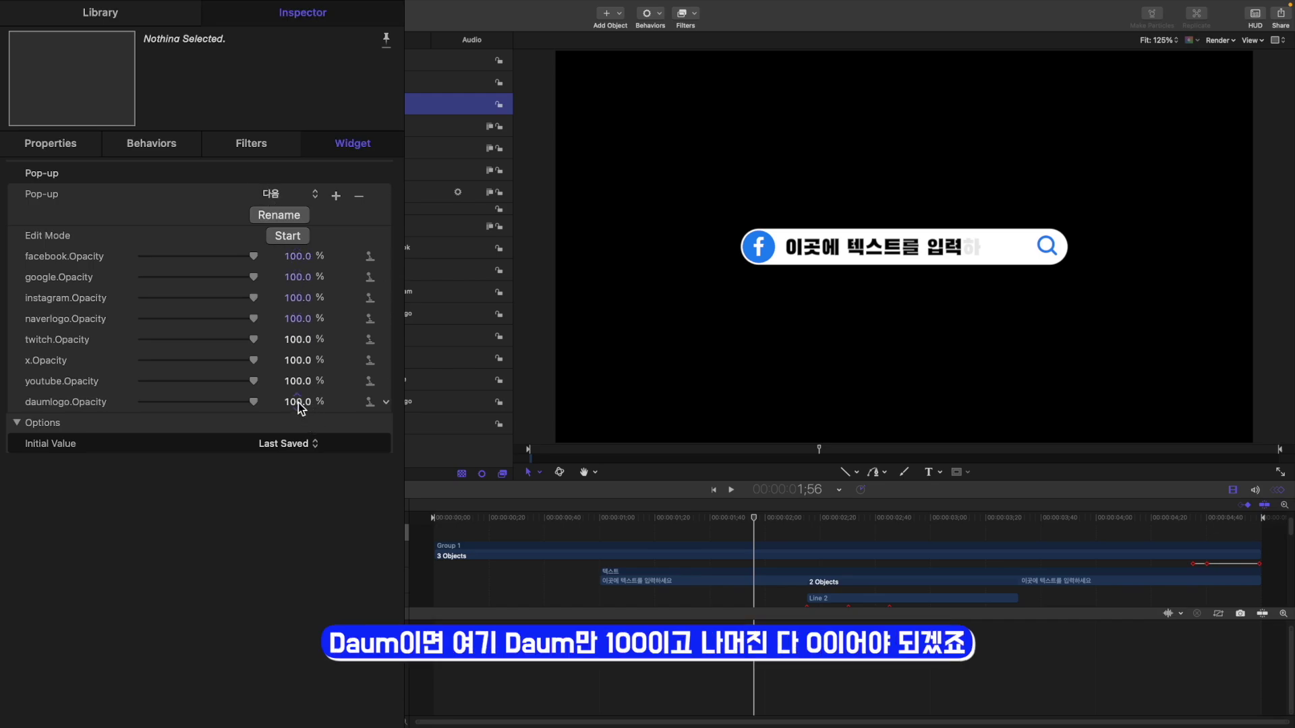
left_click(296, 256)
type("0")
key("Tab")
type("0")
key("Tab")
type("0")
key("Tab")
type("0")
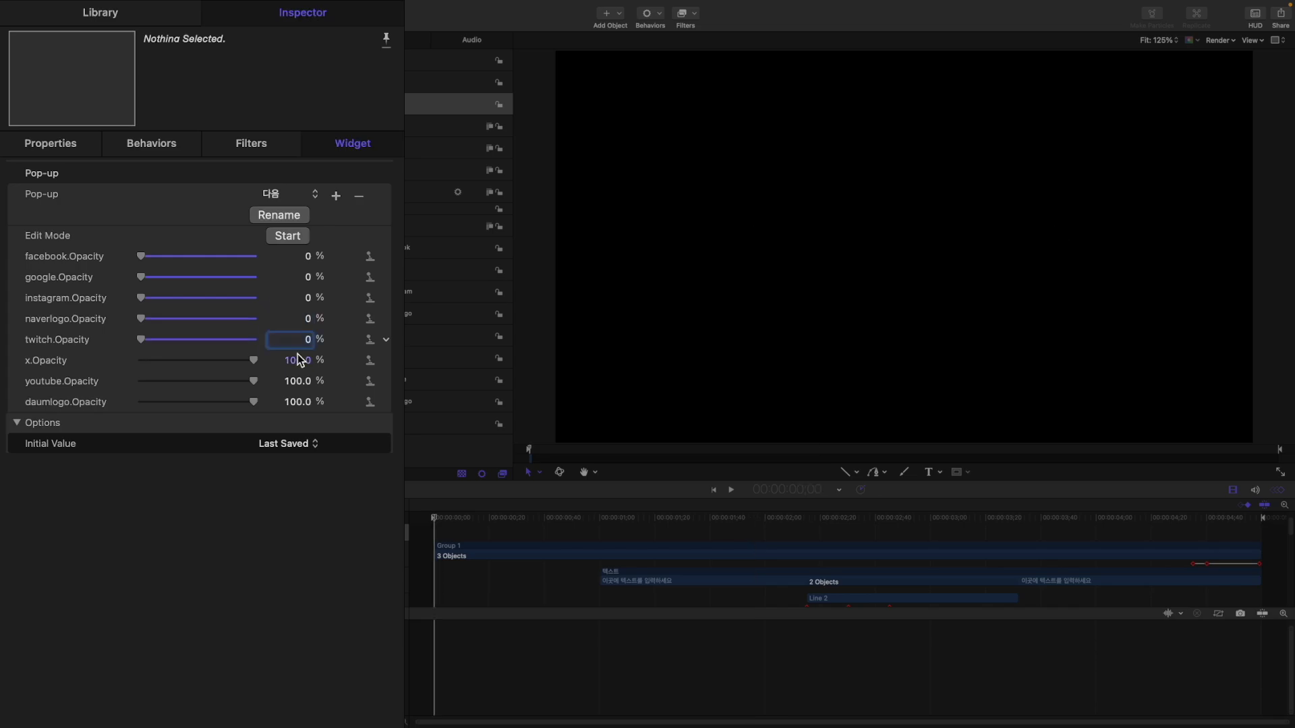
key("Tab")
type("0")
key("Tab")
type("0")
left_click(769, 518)
In the 유튜브 snapshot, set every logo's Opacity to 0% except youtube's.
left_click(270, 201)
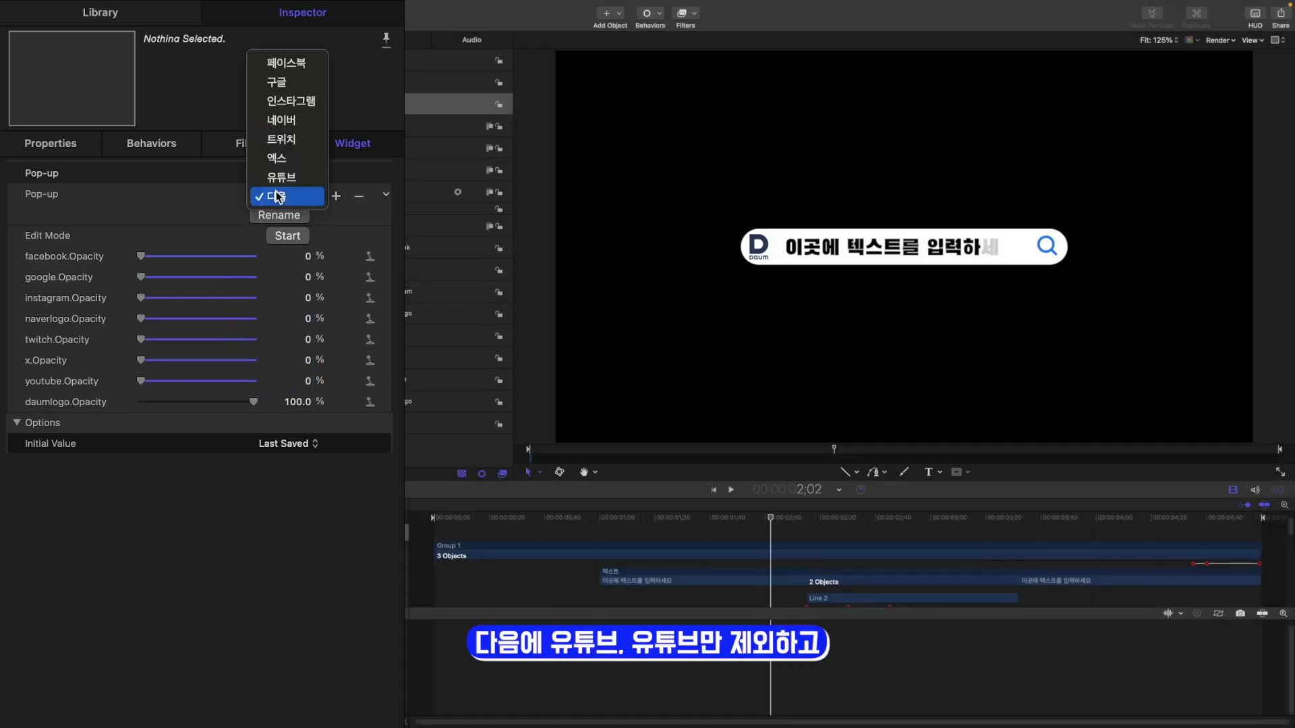
left_click(286, 168)
left_click(296, 401)
type("00.0")
left_click(297, 360)
type("0")
left_click(297, 339)
type("0")
left_click(297, 318)
type("0")
left_click(296, 297)
type("0")
left_click(297, 276)
type("0")
left_click(296, 256)
type("0")
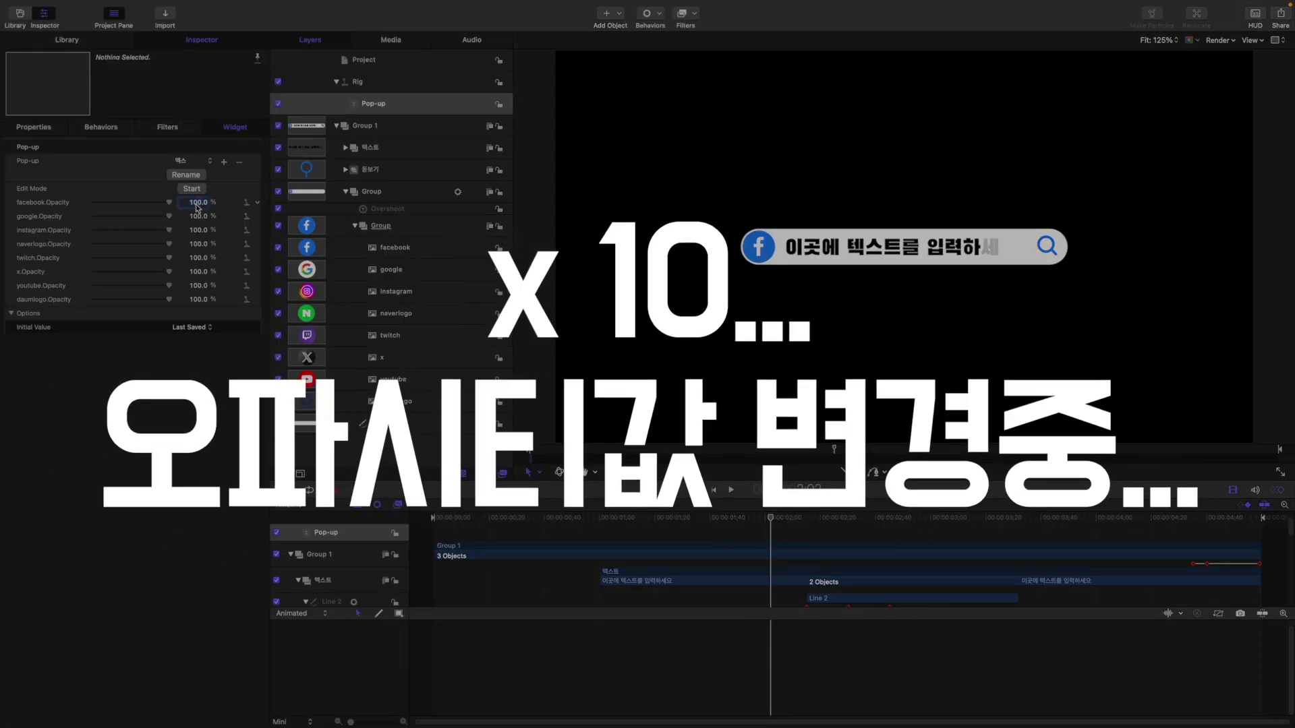
In the 엑스 and 트위치 snapshots, set every logo's Opacity to 0% except the matching logo's.
left_click(198, 202)
type("0")
left_click(198, 216)
type("0")
left_click(199, 230)
type("0")
left_click(198, 244)
type("0")
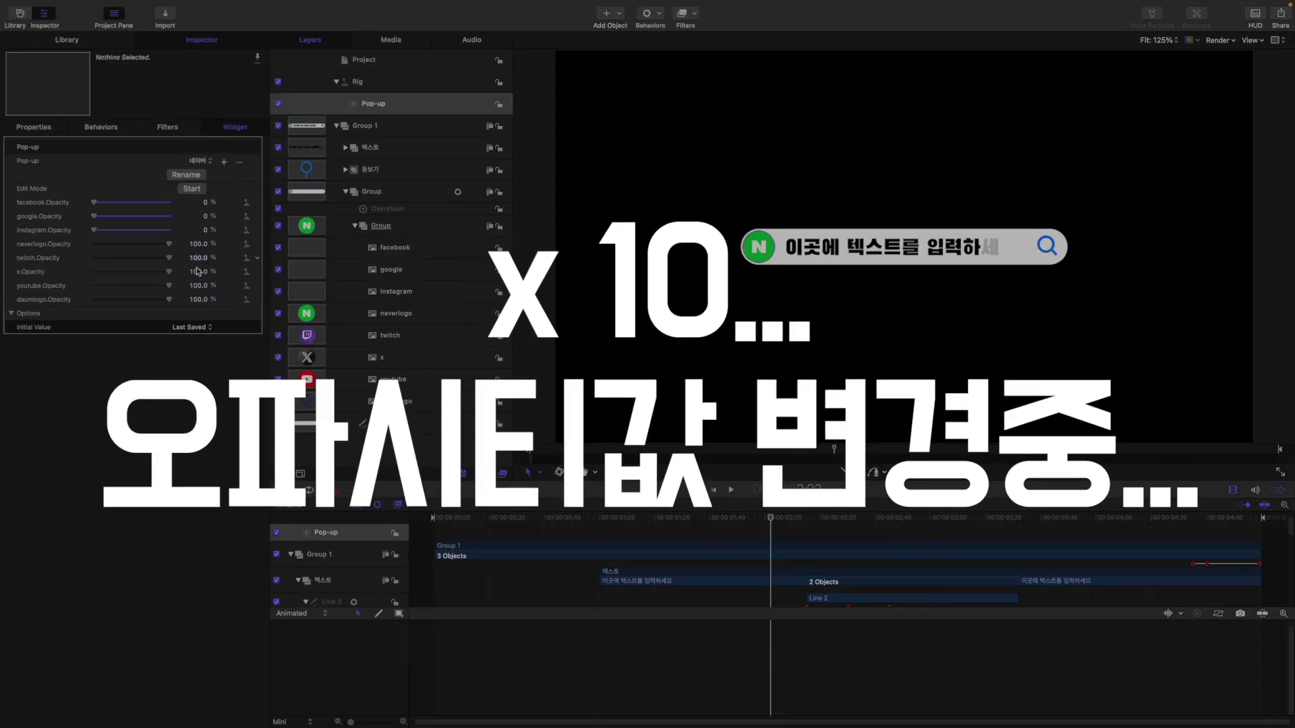
In the 네이버, 인스타그램, 구글 and 페이스북 snapshots, set every logo's Opacity to 0% except the matching logo's.
left_click(199, 217)
type("0")
left_click(198, 202)
type("0")
left_click(198, 217)
type("0")
left_click(198, 299)
type("0")
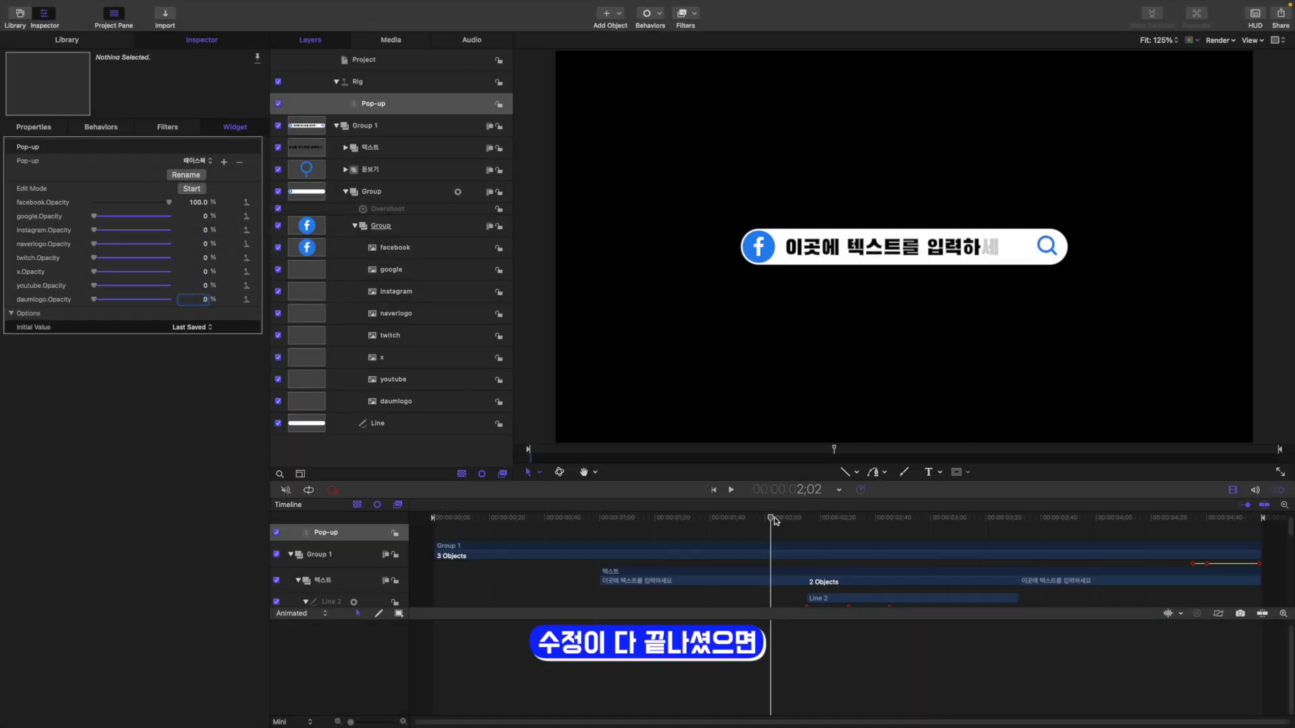
Check the logo switching at 00:00:01;55 by choosing the snapshots one after another, ending on 엑스.
left_click_drag(772, 519, 751, 518)
left_click(190, 163)
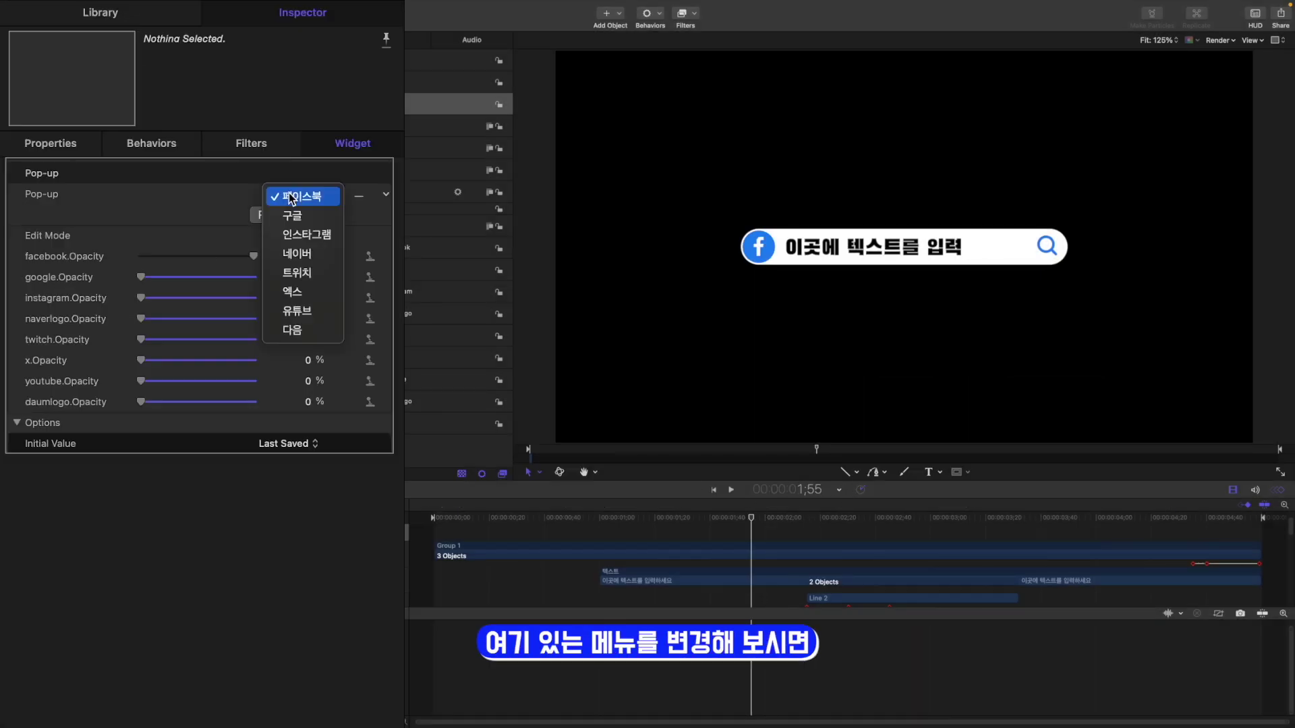
left_click(198, 174)
left_click(295, 196)
left_click(307, 215)
left_click(301, 196)
left_click(307, 215)
left_click(300, 196)
left_click(308, 216)
left_click(301, 195)
key("Escape")
left_click(301, 195)
left_click(308, 217)
Publish the widget's Pop-up parameter.
key("super+4")
left_click(386, 195)
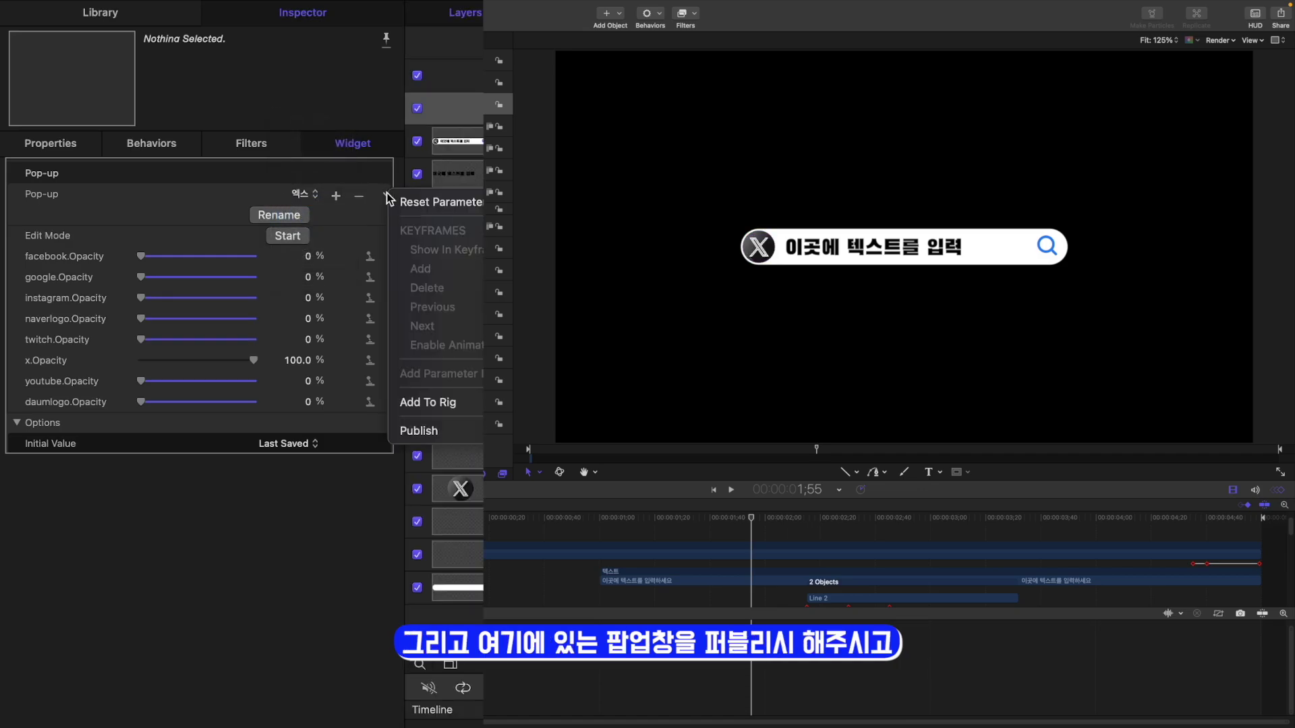
left_click(437, 432)
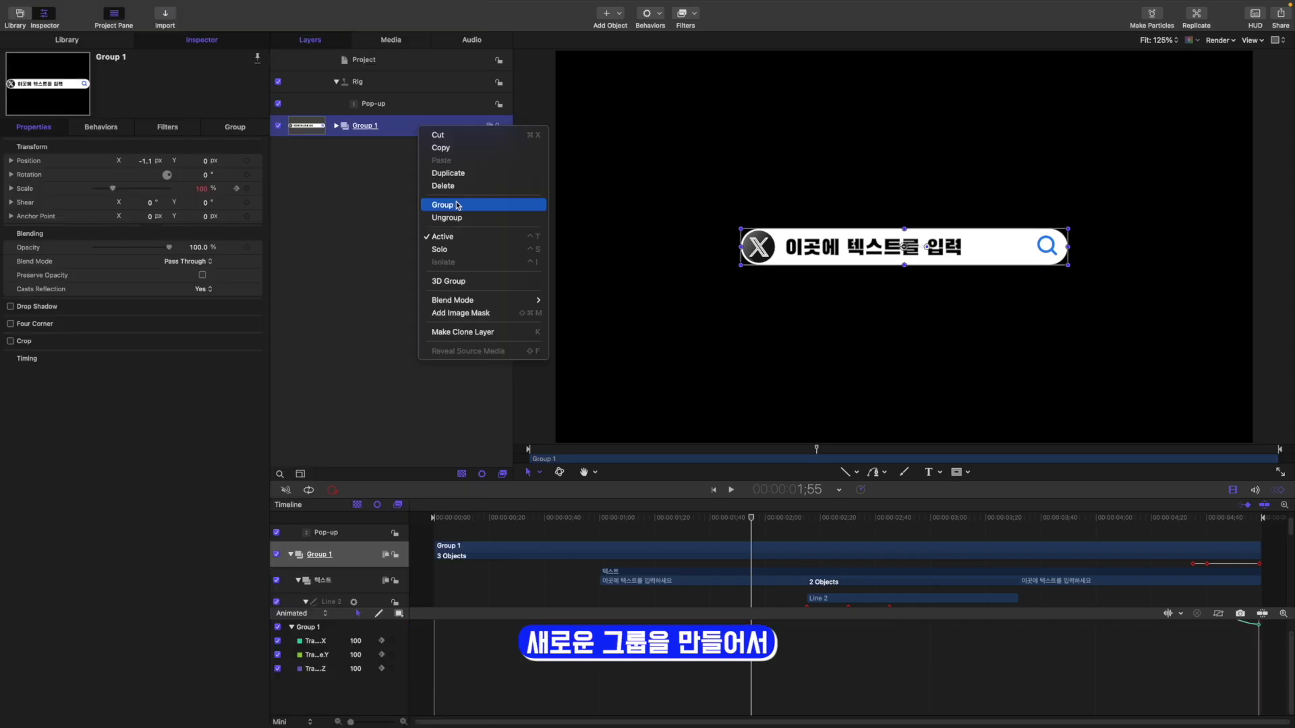
Enclose the collapsed Group 1 in a new parent group.
left_click(458, 205)
key("super+shift+g")
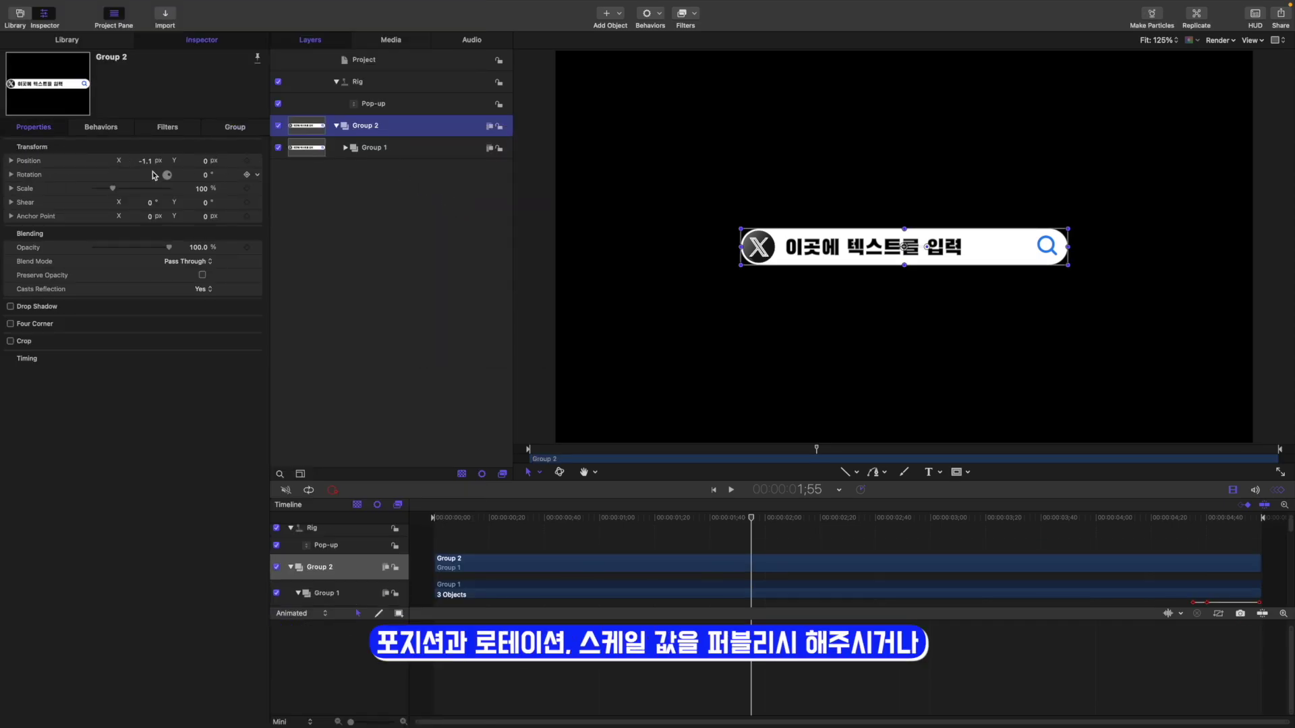
mouse_move(257, 180)
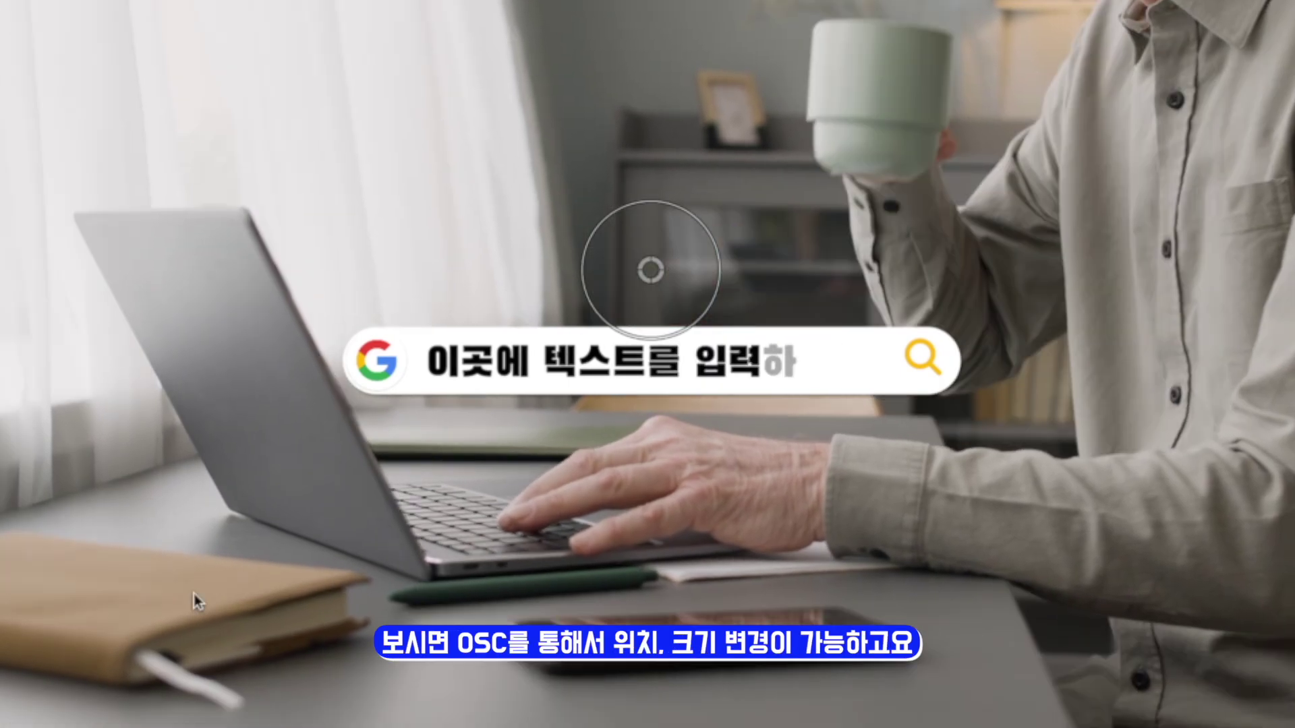
In Final Cut Pro, move the search-bar title with its on-screen control and switch 검색창 종류 to Instagram, finishing on Naver.
left_click_drag(657, 273, 516, 422)
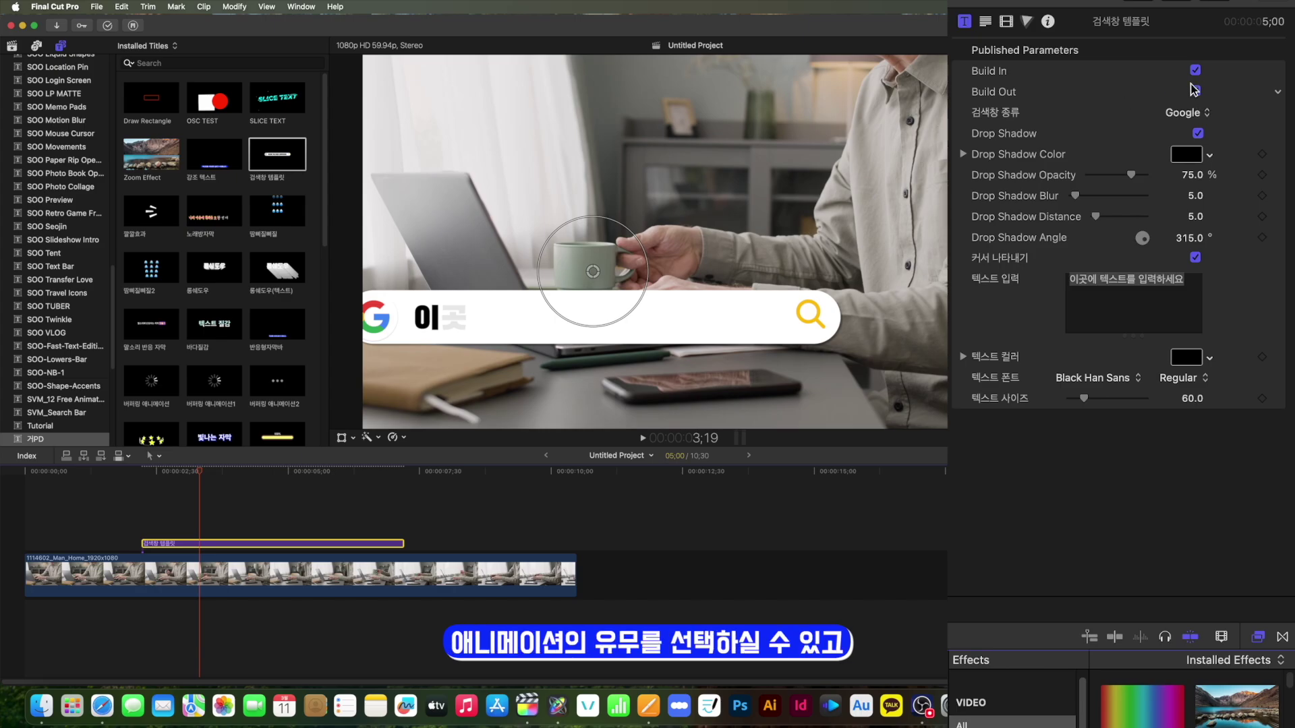
left_click(1188, 113)
left_click(1187, 98)
left_click(1190, 116)
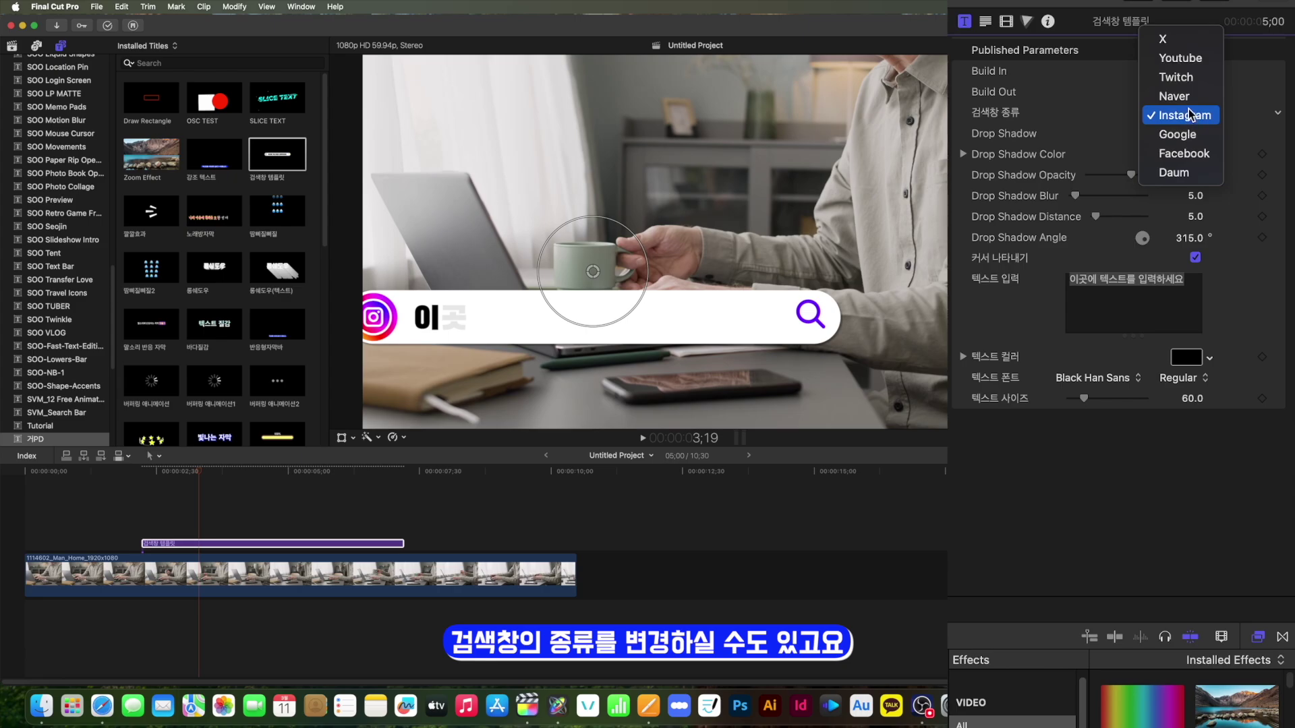
left_click(1180, 95)
Test the title's Drop Shadow and 커서 나타내기 options by turning each off and back on.
left_click(1198, 133)
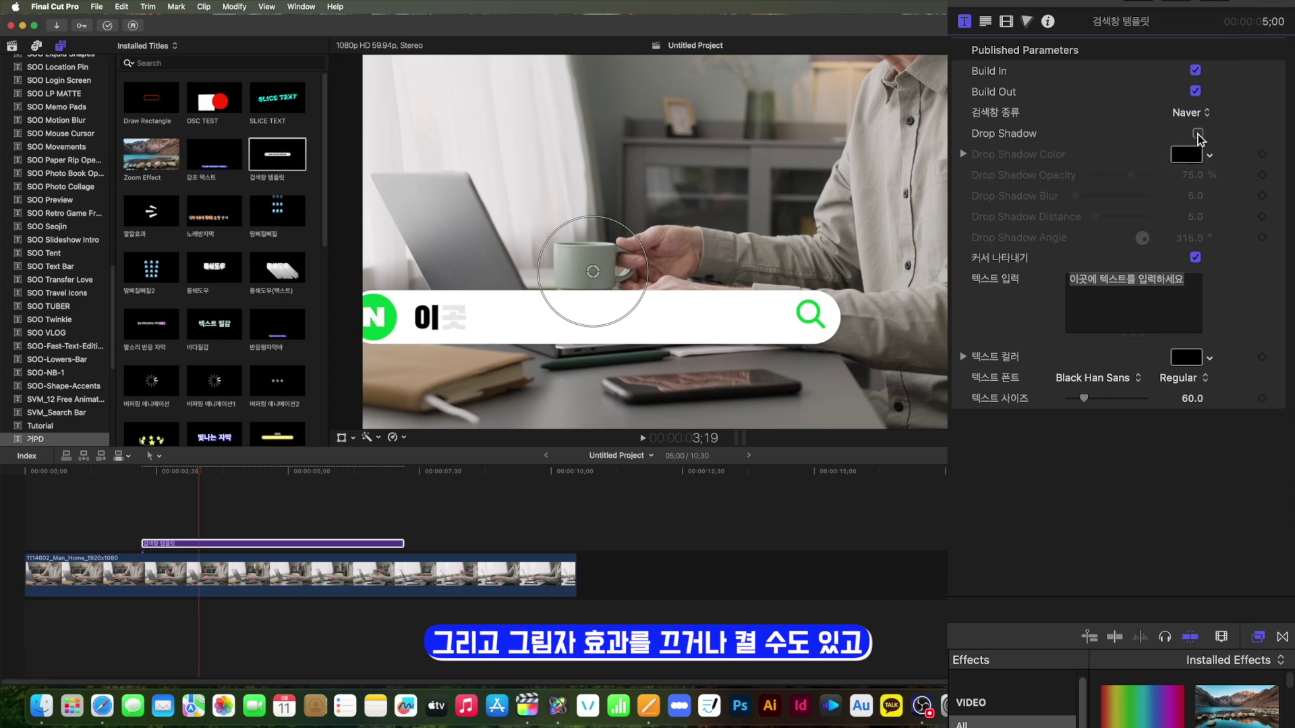
left_click(1198, 133)
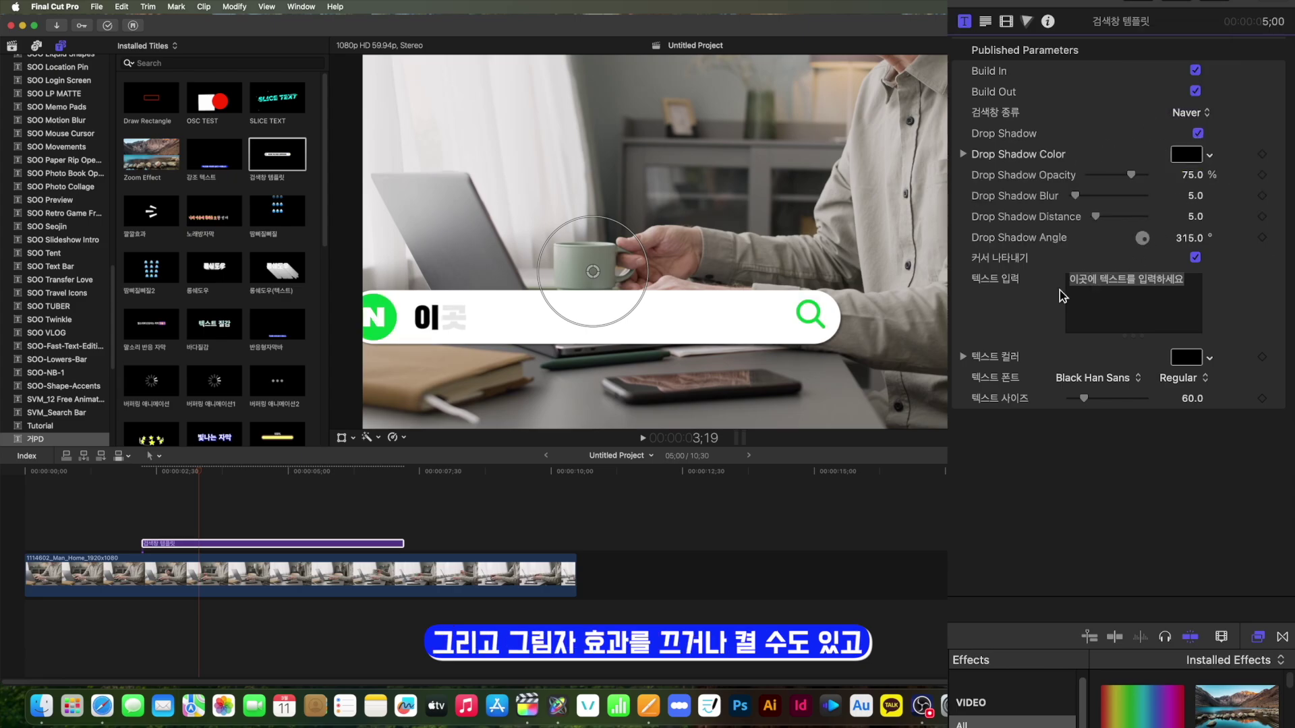
left_click(1195, 258)
left_click(1195, 257)
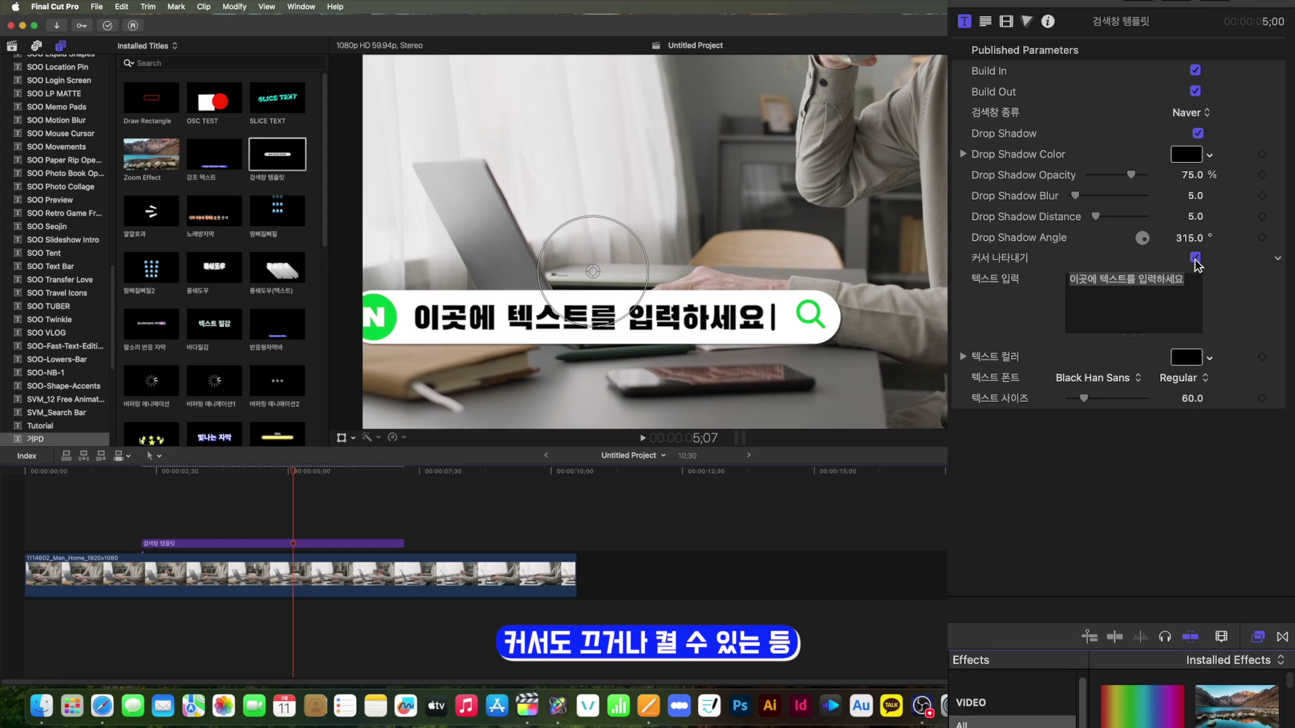